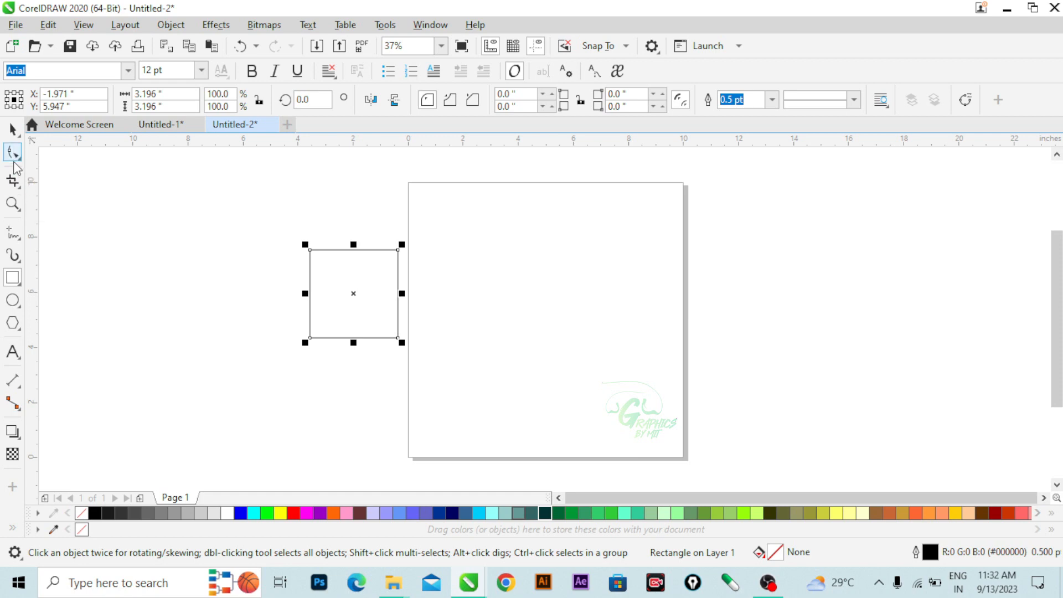
Step: Try to round the square's upper-left and lower-right corners together with the Shape tool, and undo the rounding
click(18, 156)
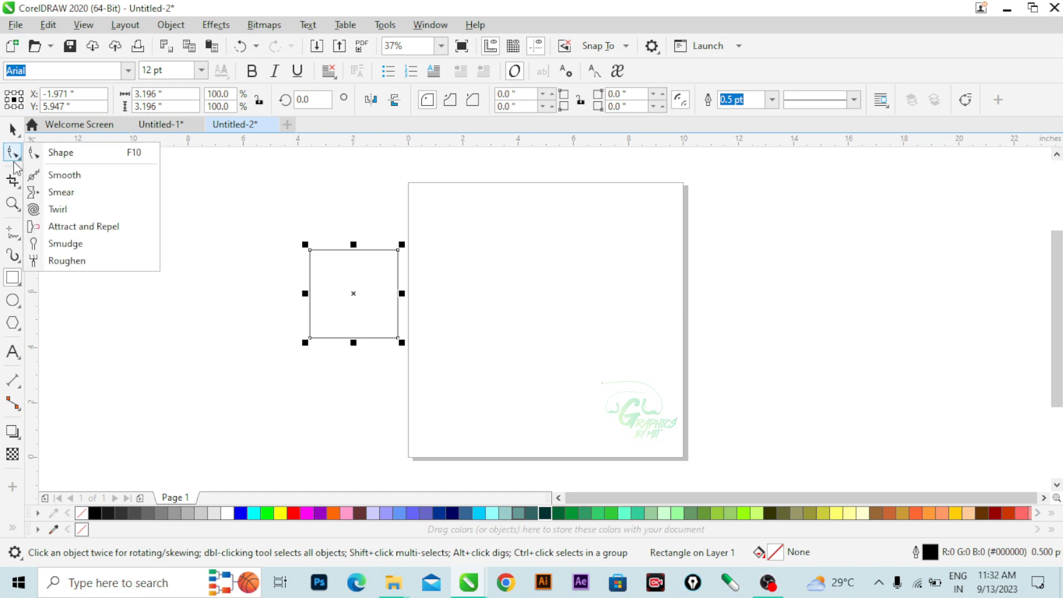
click(59, 155)
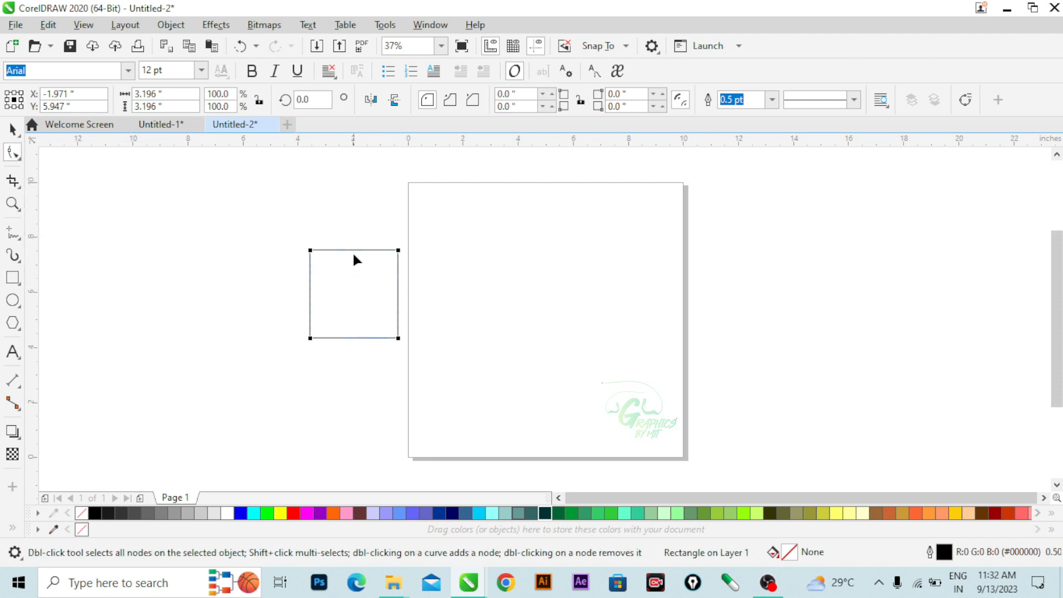
key(shift)
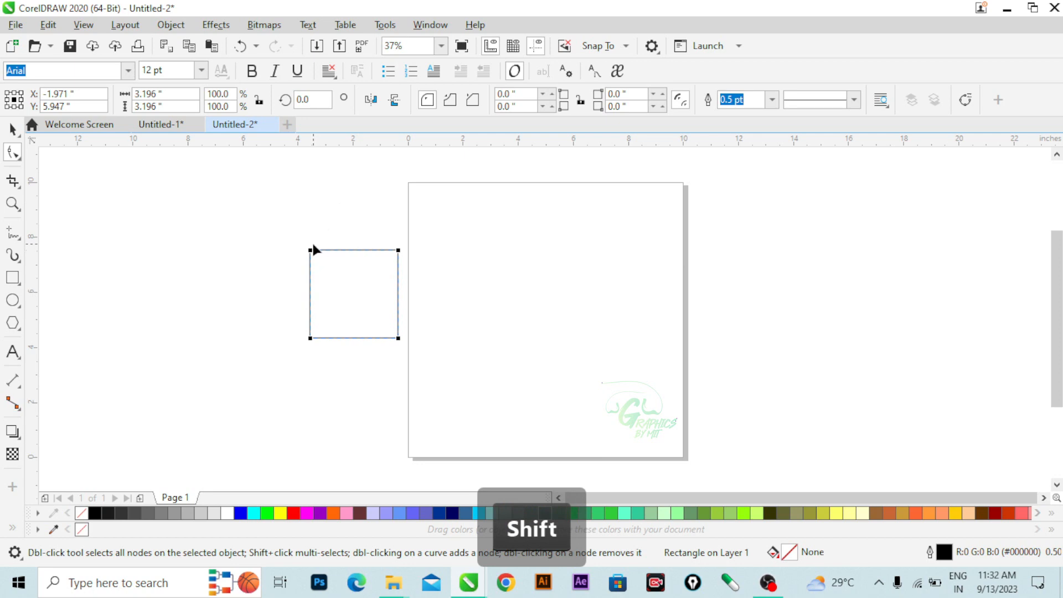
scroll(320, 268, up, 2)
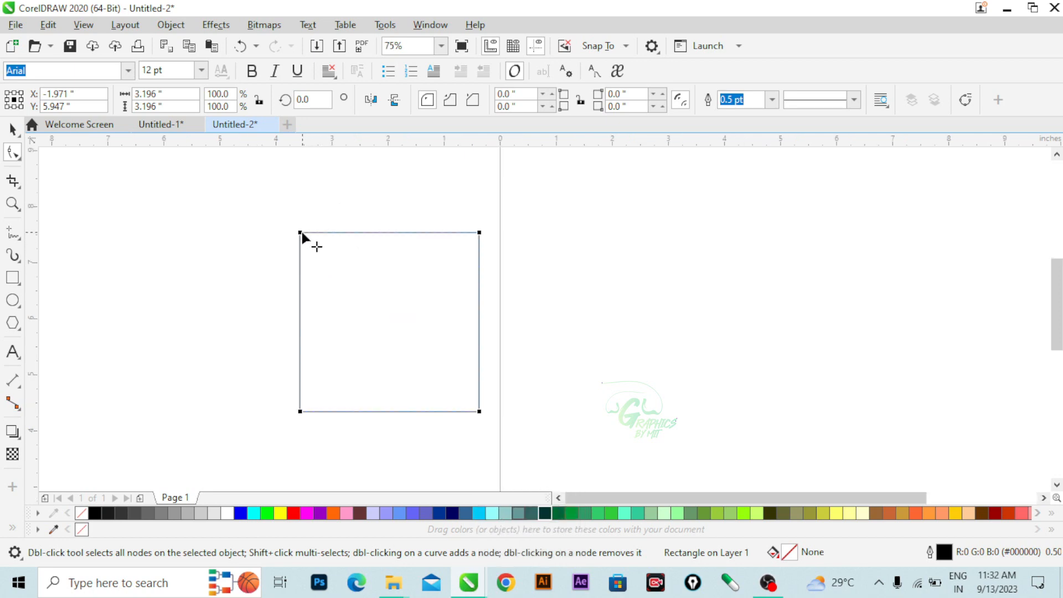
key(shift)
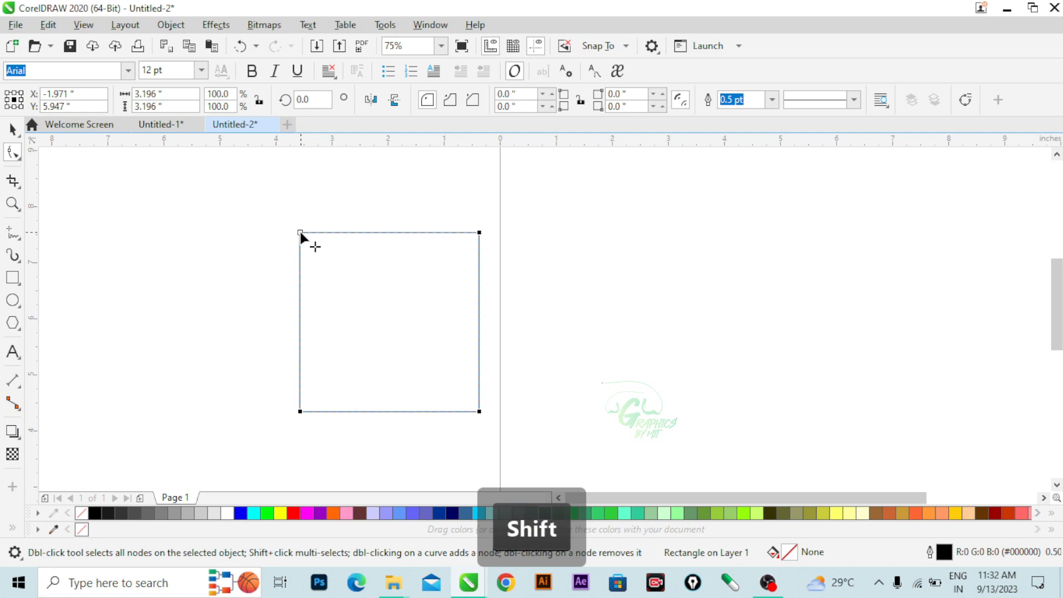
click(300, 233)
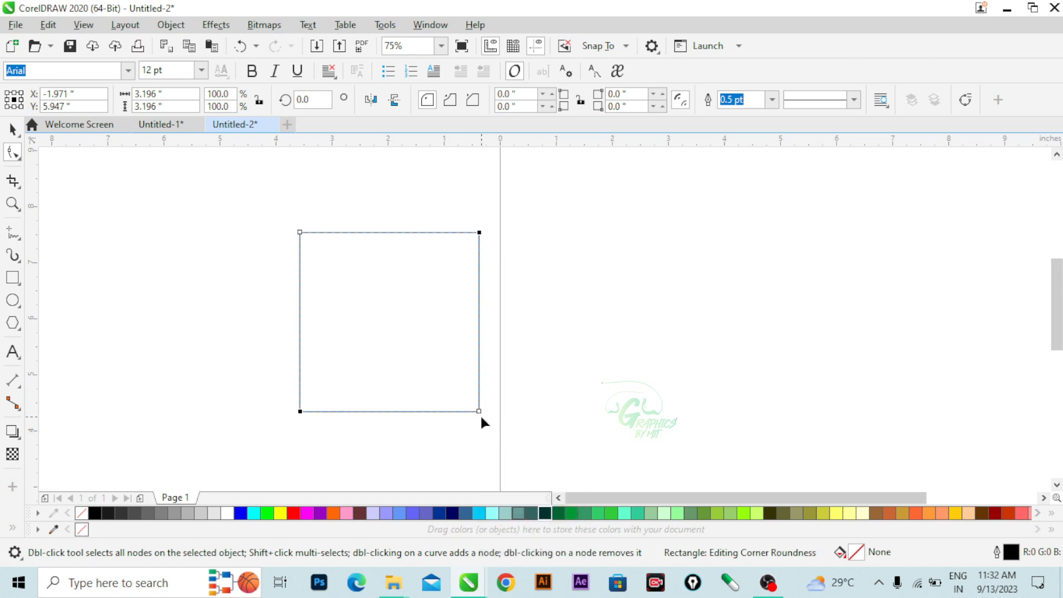
drag(480, 413, 307, 413)
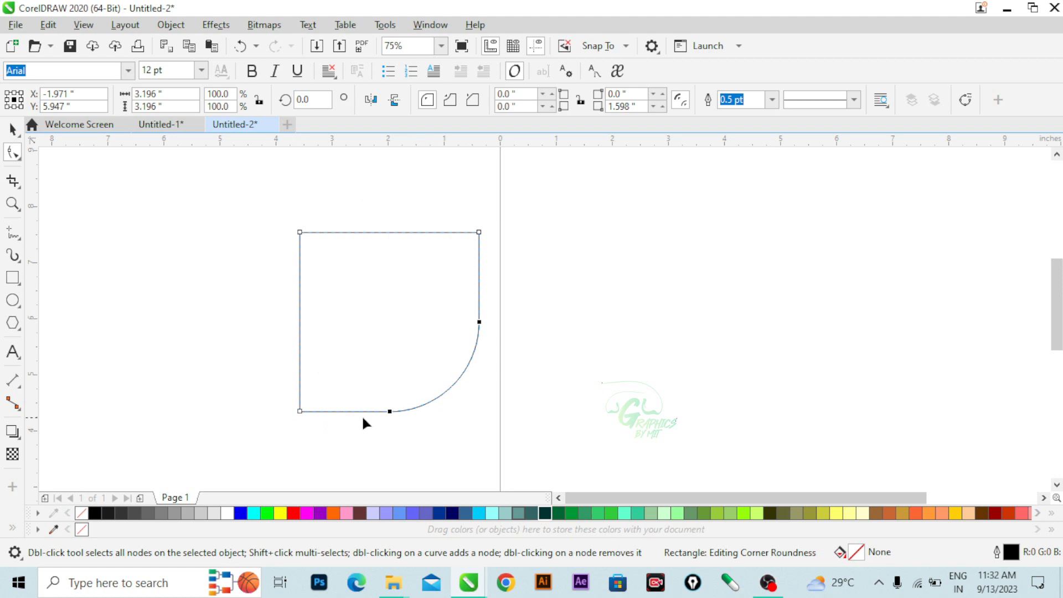
key(ctrl)
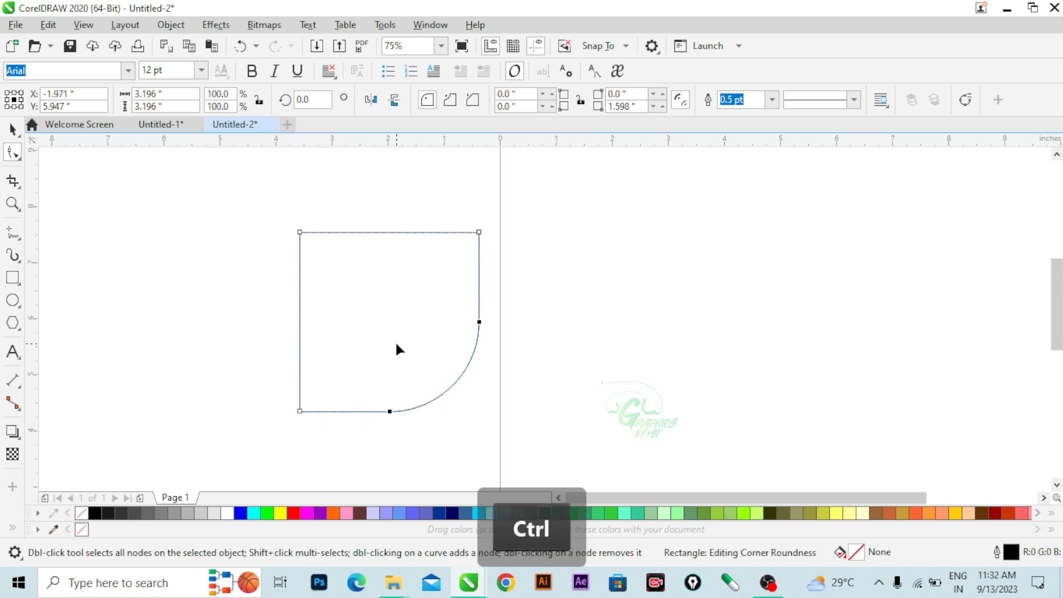
key(ctrl+z)
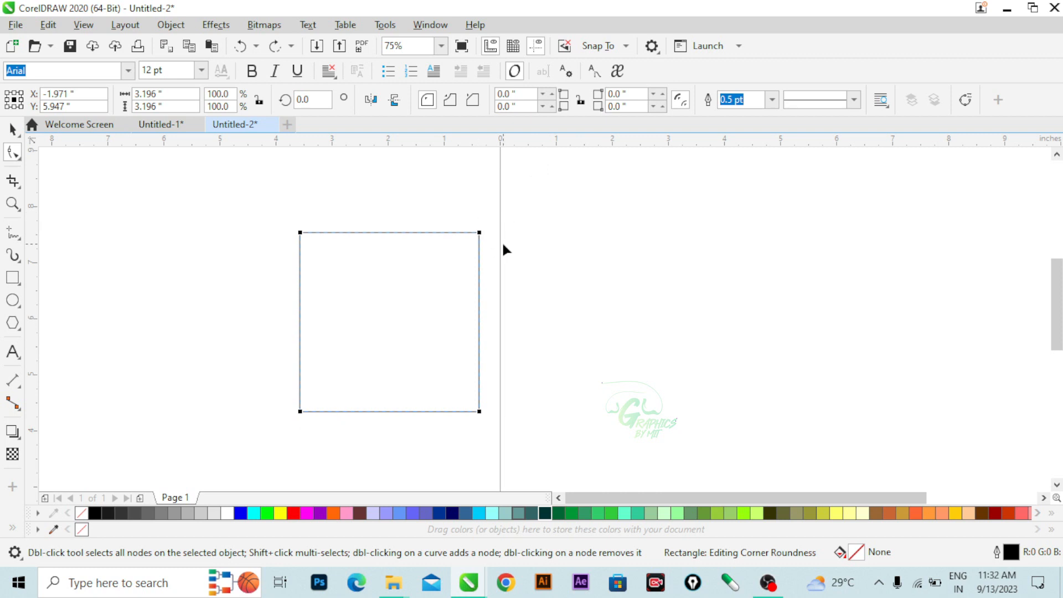
Step: Round the square's upper-left and lower-right corners to about 1.6 inches, and undo the change
key(shift)
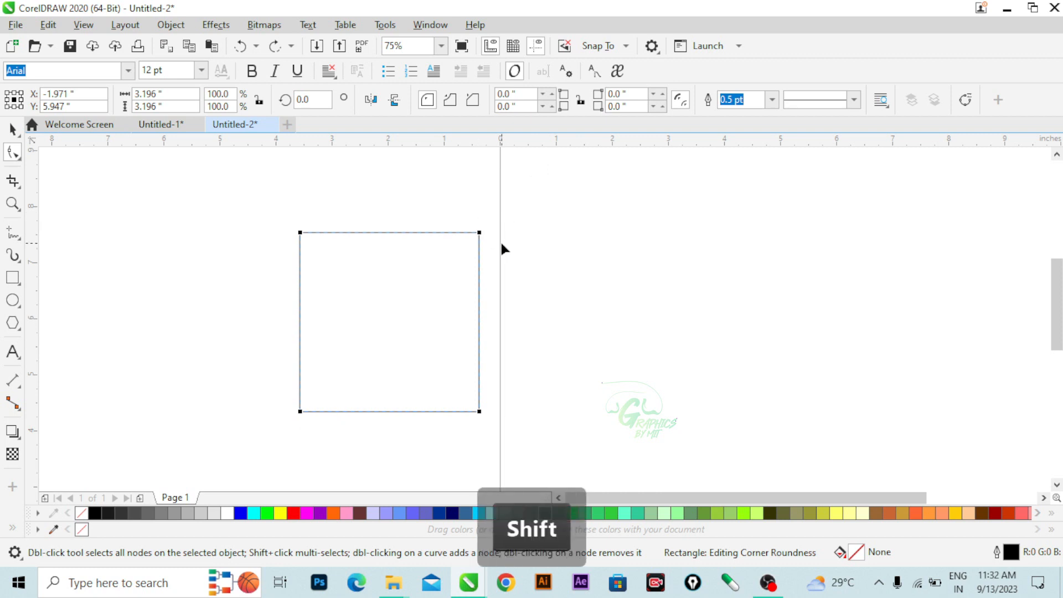
shift+click(479, 233)
drag(480, 412, 407, 427)
drag(323, 447, 312, 442)
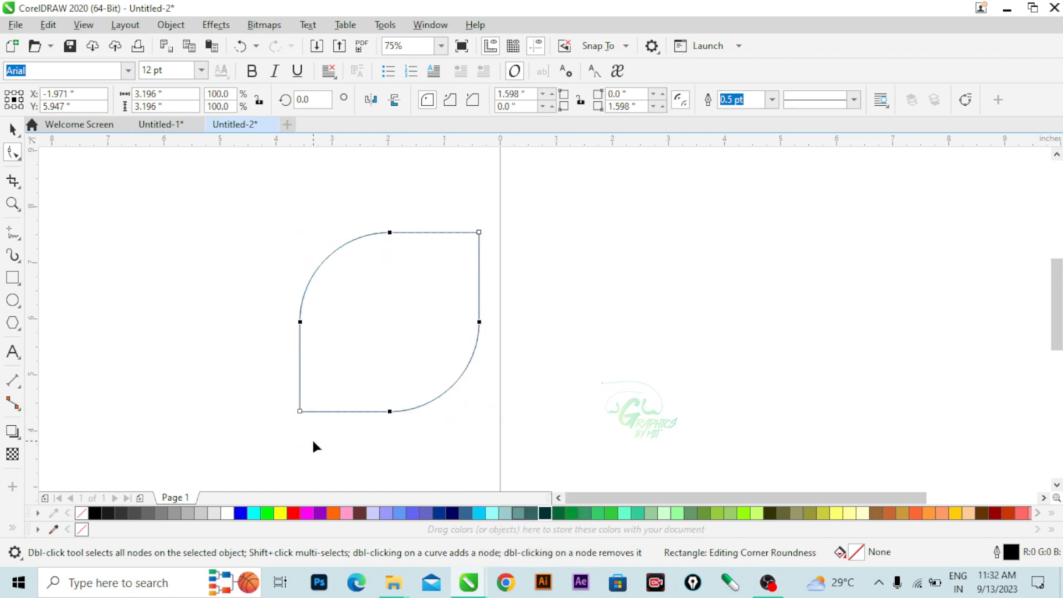
click(13, 130)
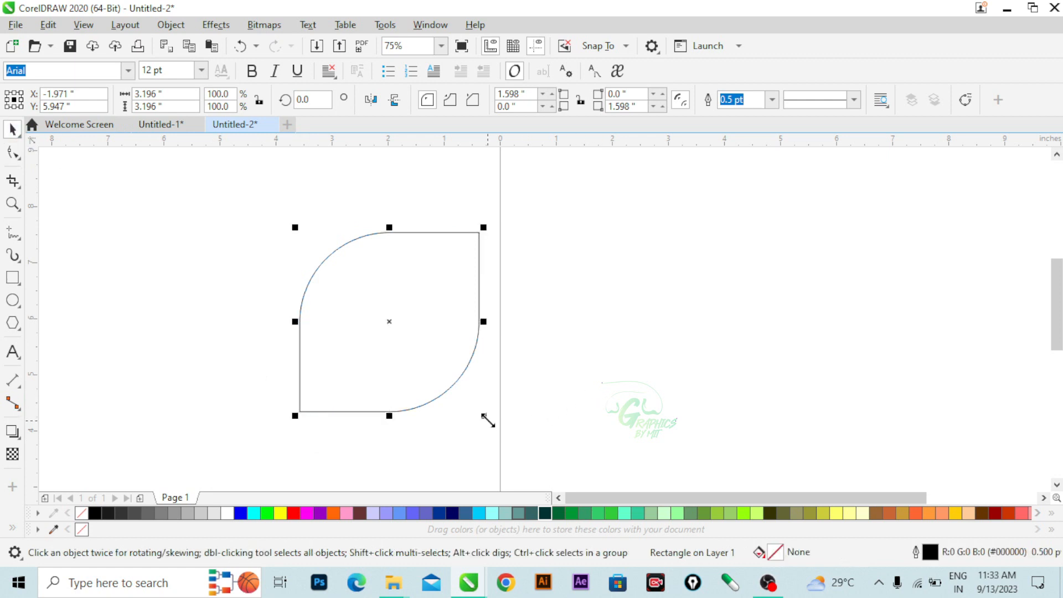
key(ctrl+z)
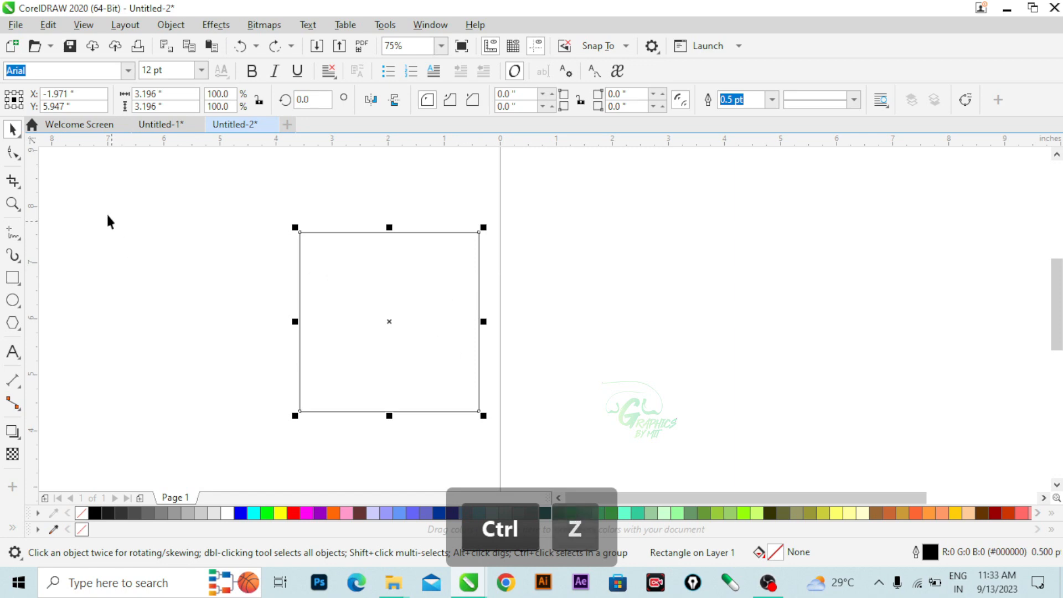
Step: Round the square's upper-left and lower-right corners to about 1.24 inches with the Shape tool, forming a leaf
click(16, 157)
click(55, 150)
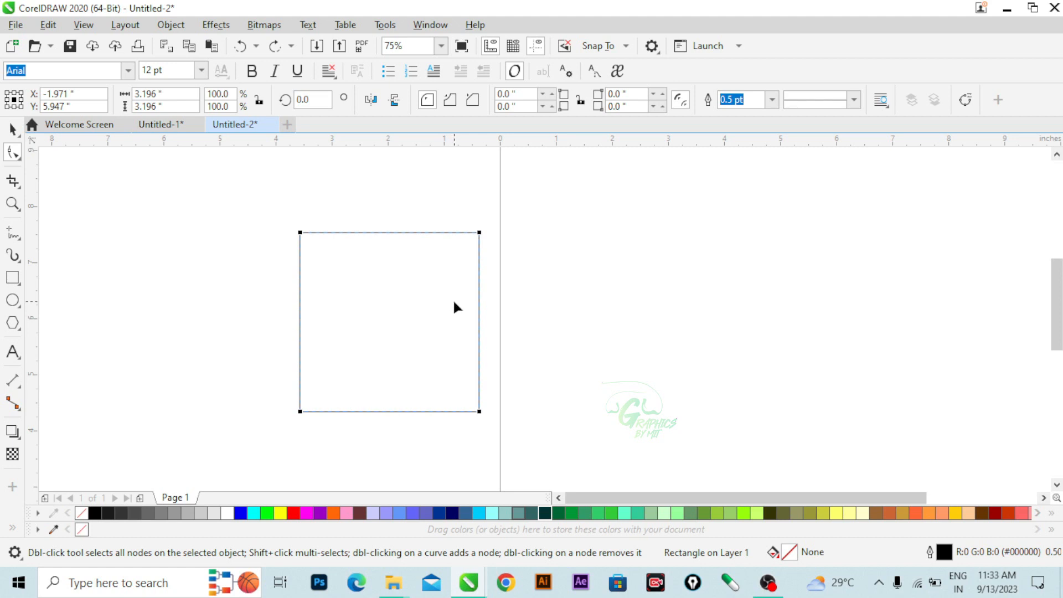
key(shift)
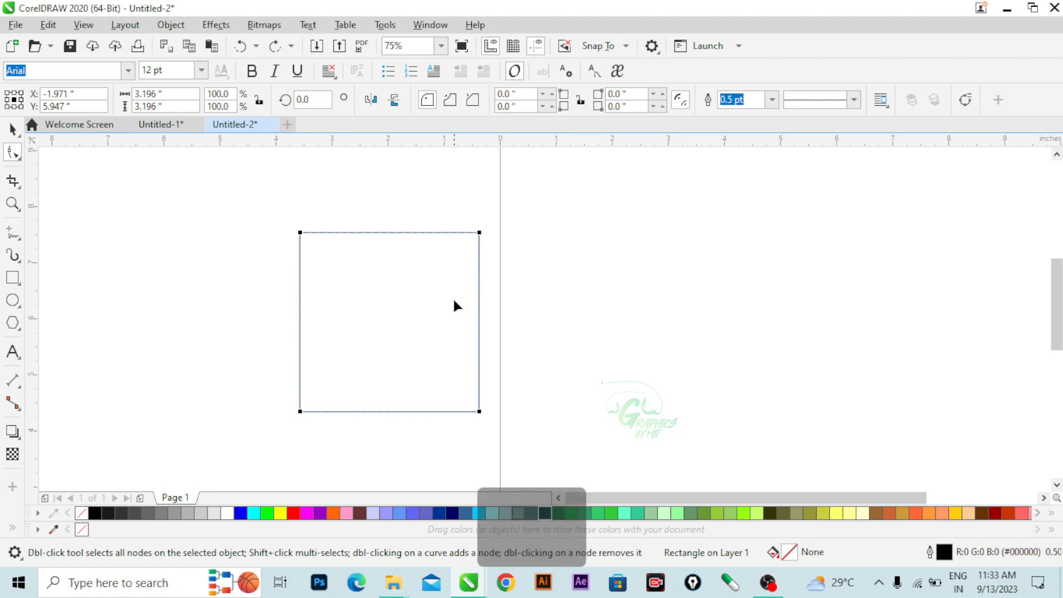
click(479, 411)
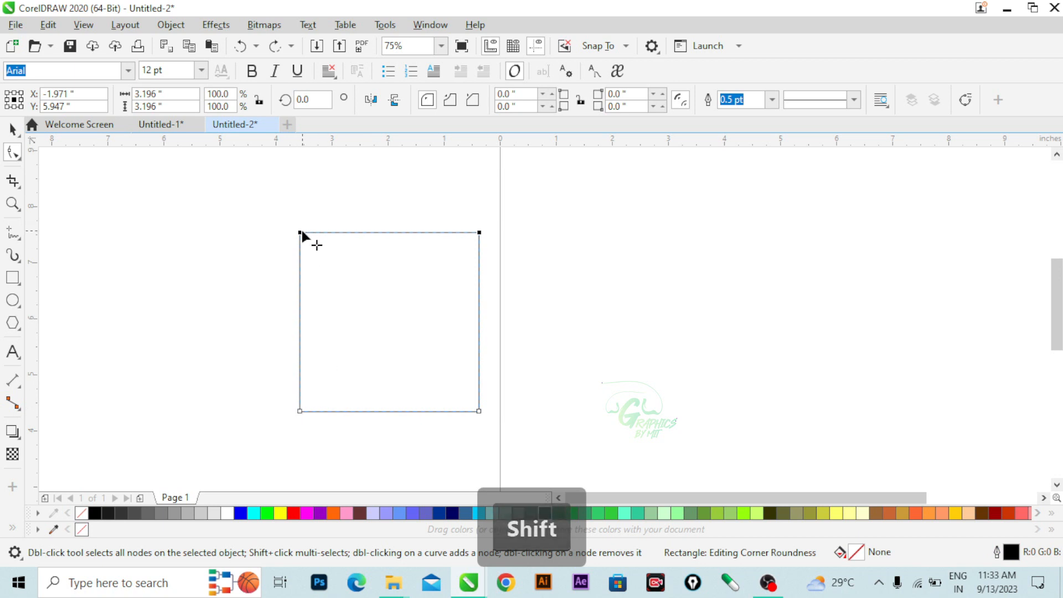
drag(301, 235, 299, 380)
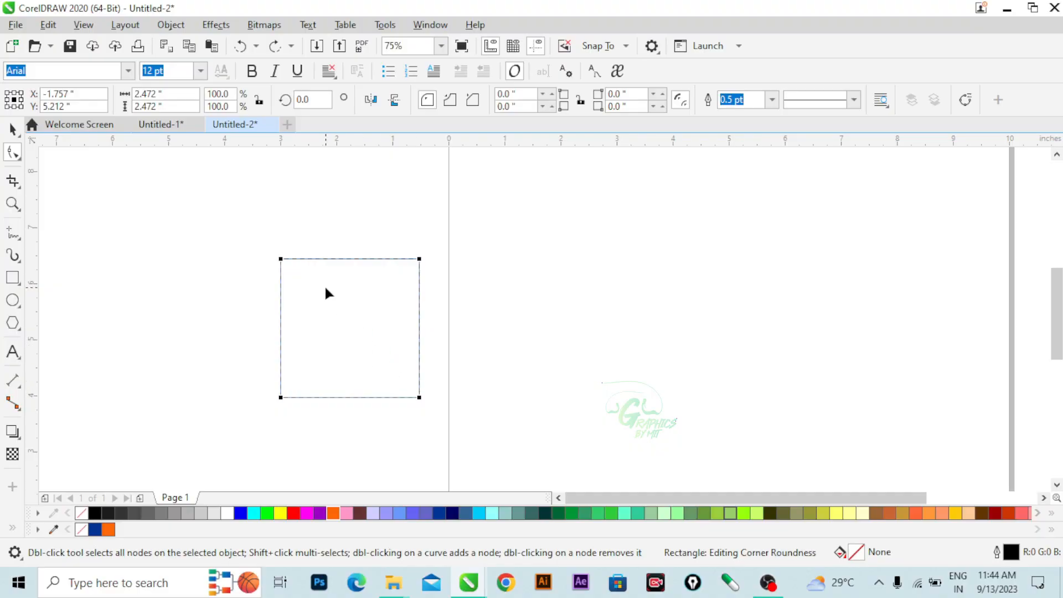
key(shift)
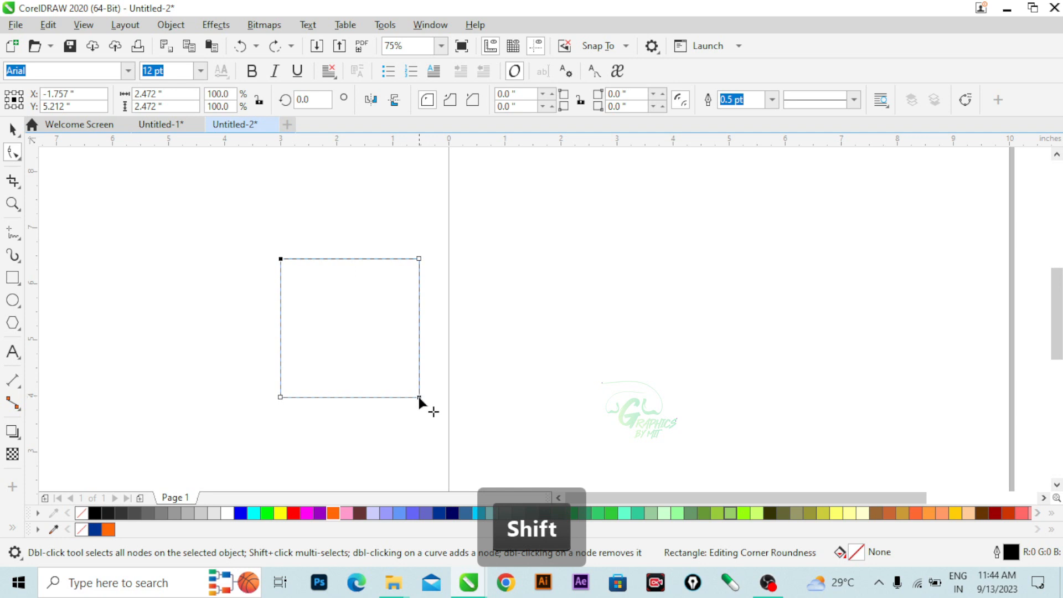
drag(419, 396, 252, 449)
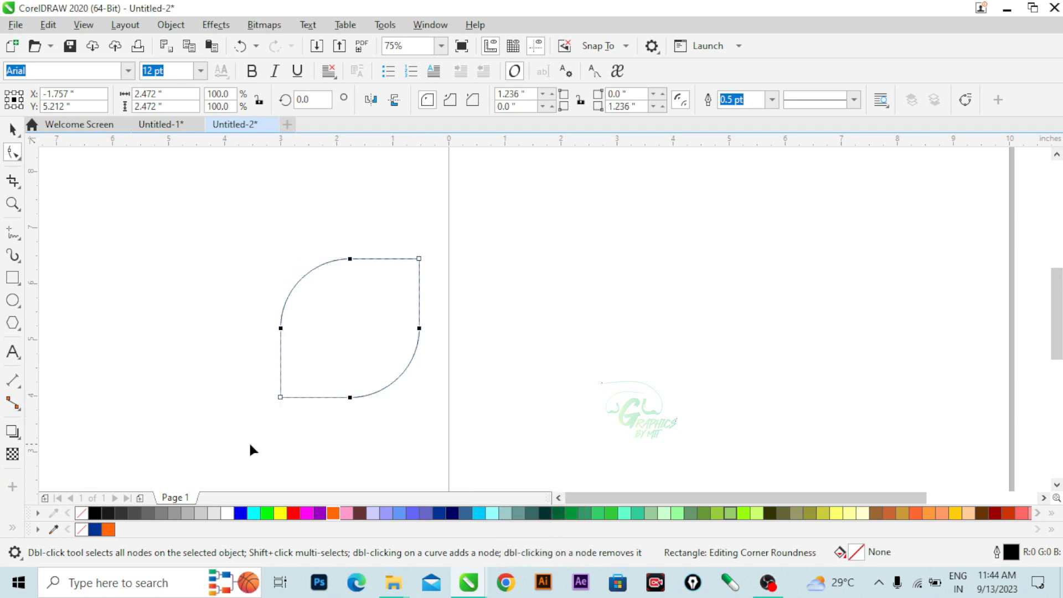
Step: Create a concentric duplicate of the leaf inside it, scaled to about 85% (2.11 inches wide)
click(14, 130)
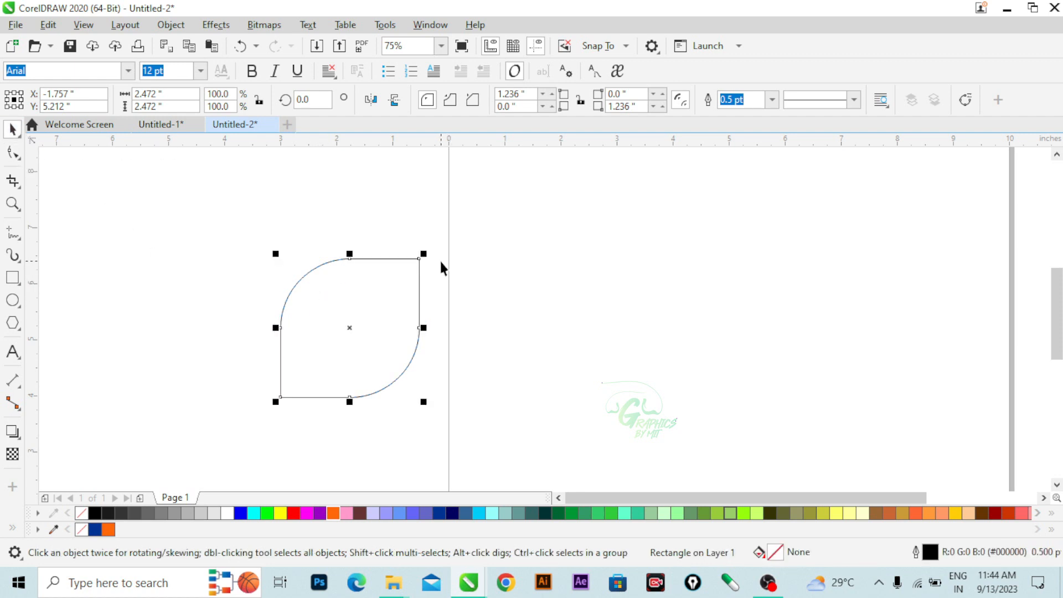
key(shift)
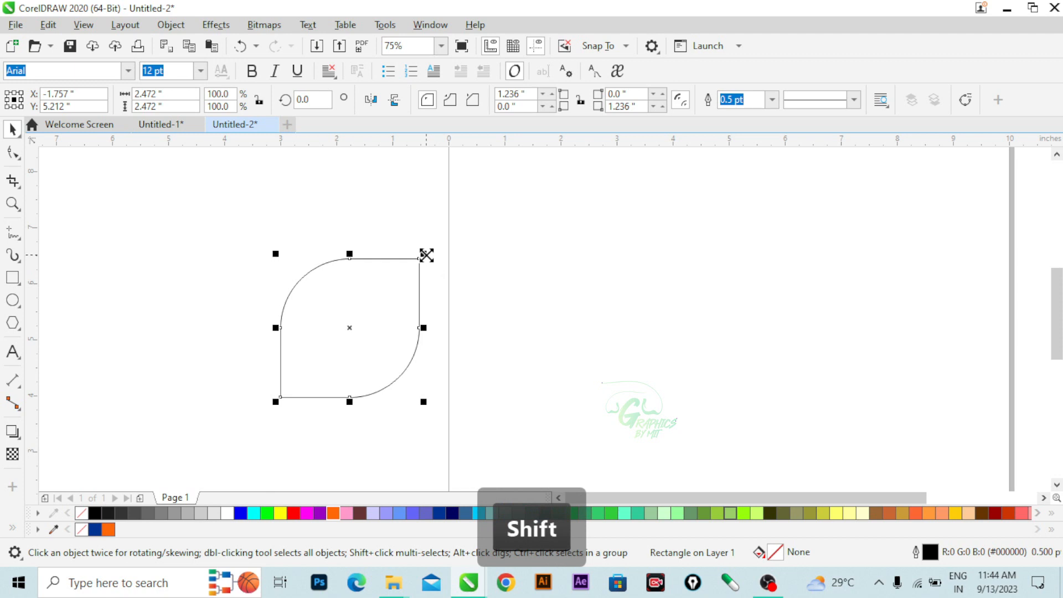
drag(427, 255, 418, 265)
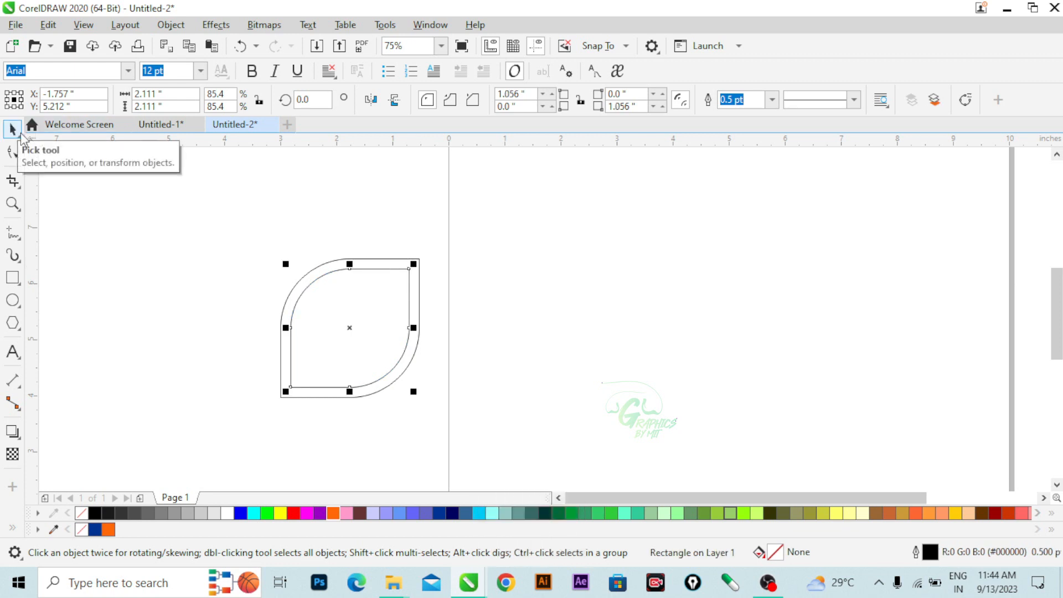
Step: Combine the outer and inner leaf outlines into one curve and fill it with orange (#FF6600)
click(237, 225)
drag(477, 459, 477, 459)
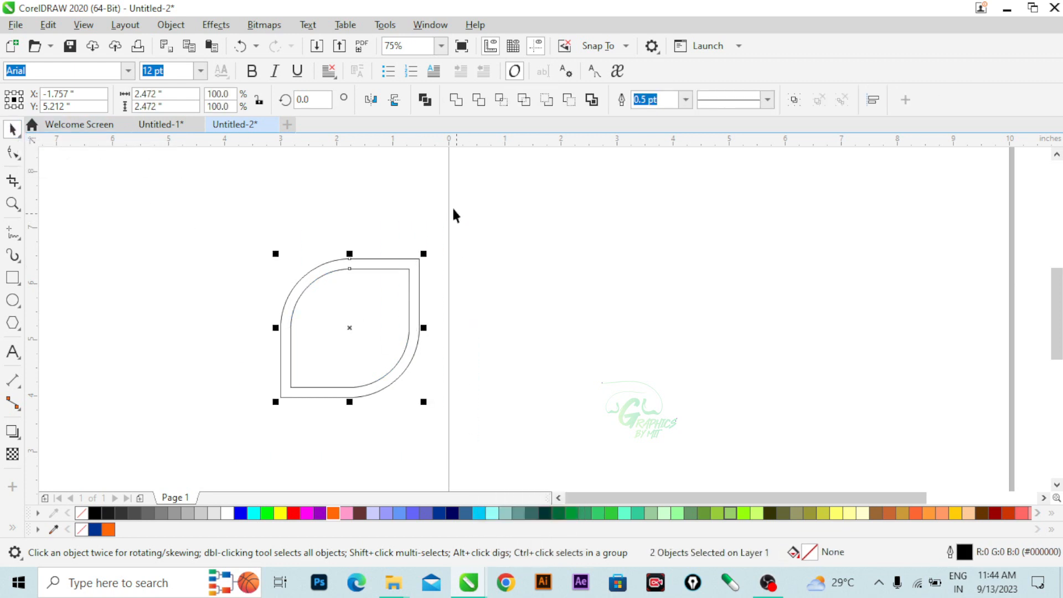
click(427, 109)
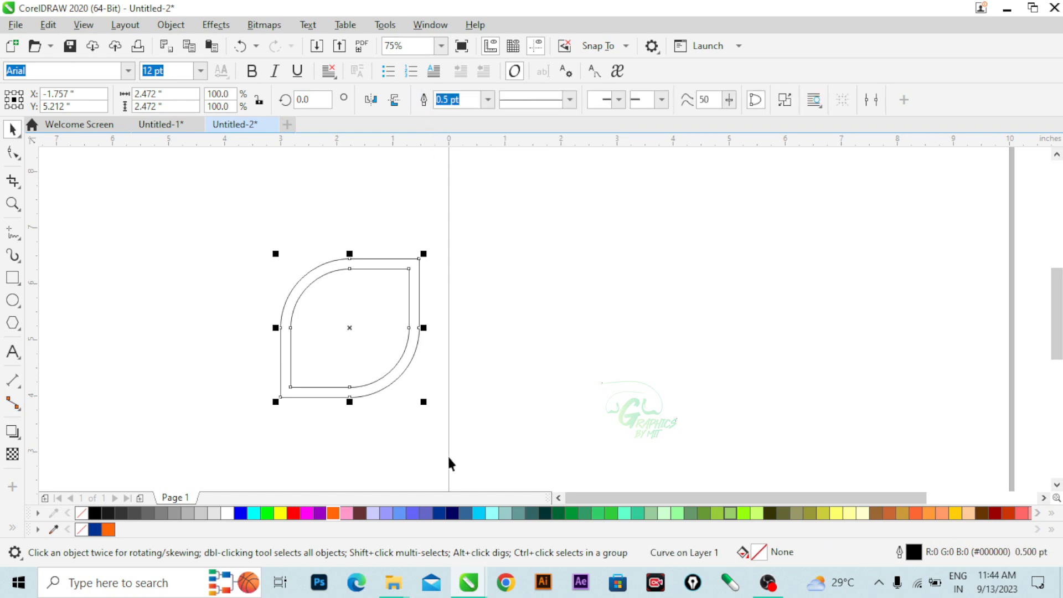
click(334, 514)
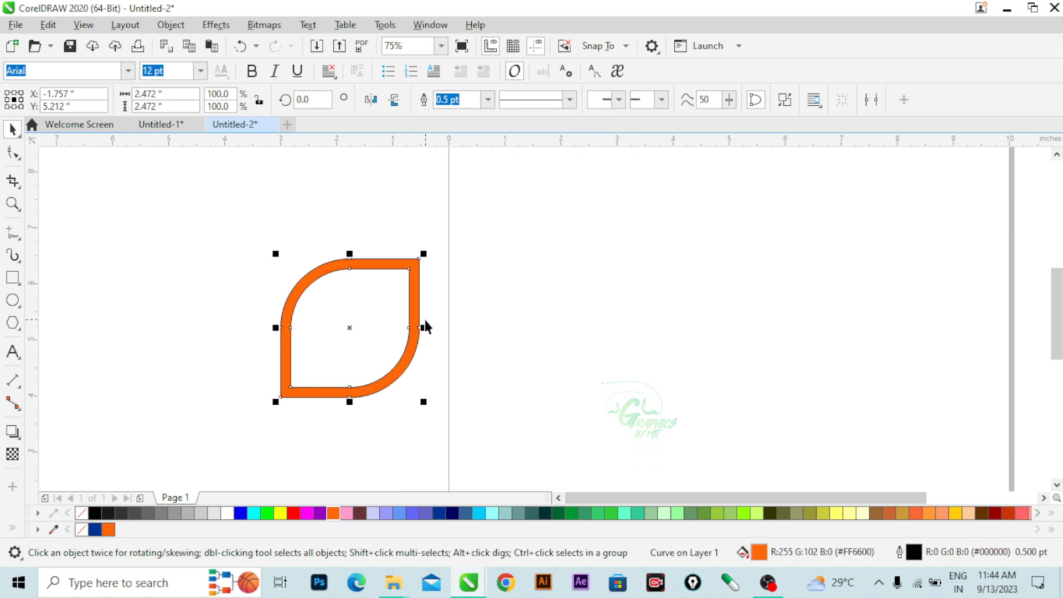
Step: Scale the orange leaf down around its centre to about 1.64 inches wide
drag(426, 251, 397, 283)
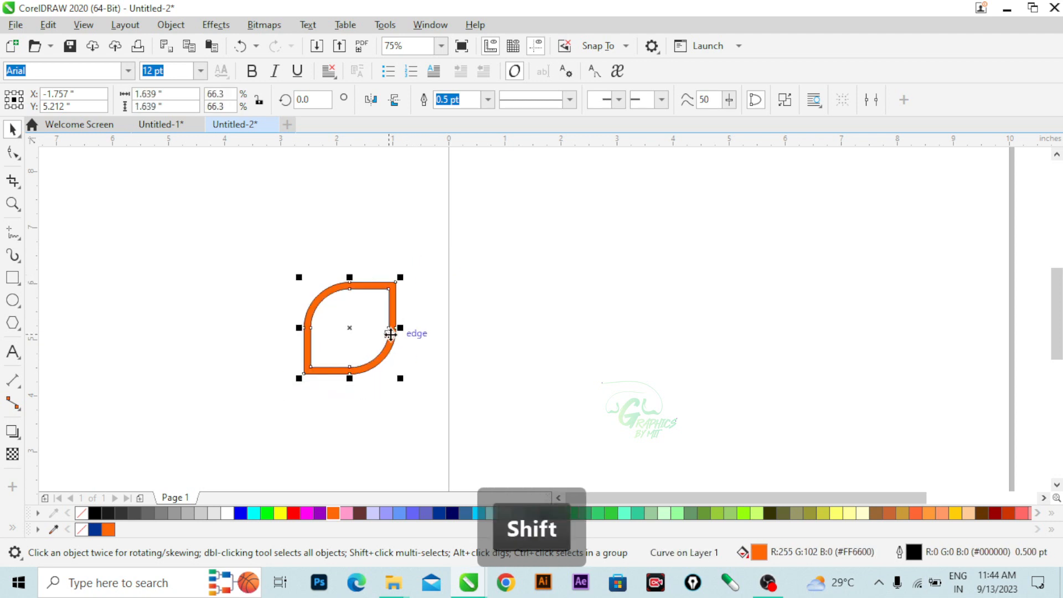
click(441, 350)
click(388, 352)
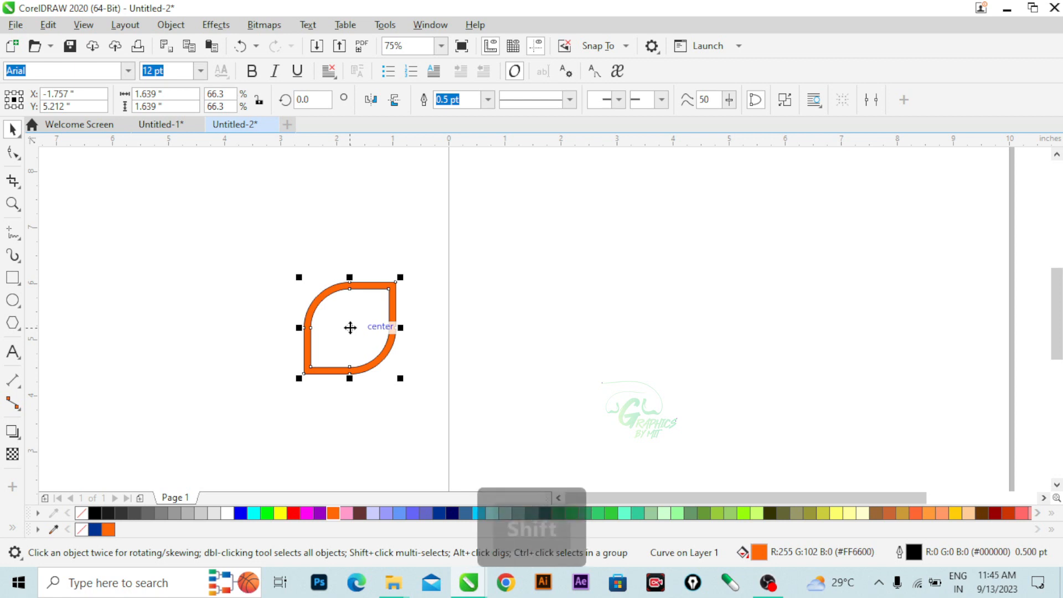
Step: Place a horizontally mirrored duplicate of the orange leaf directly against the original's left edge
shift+click(319, 332)
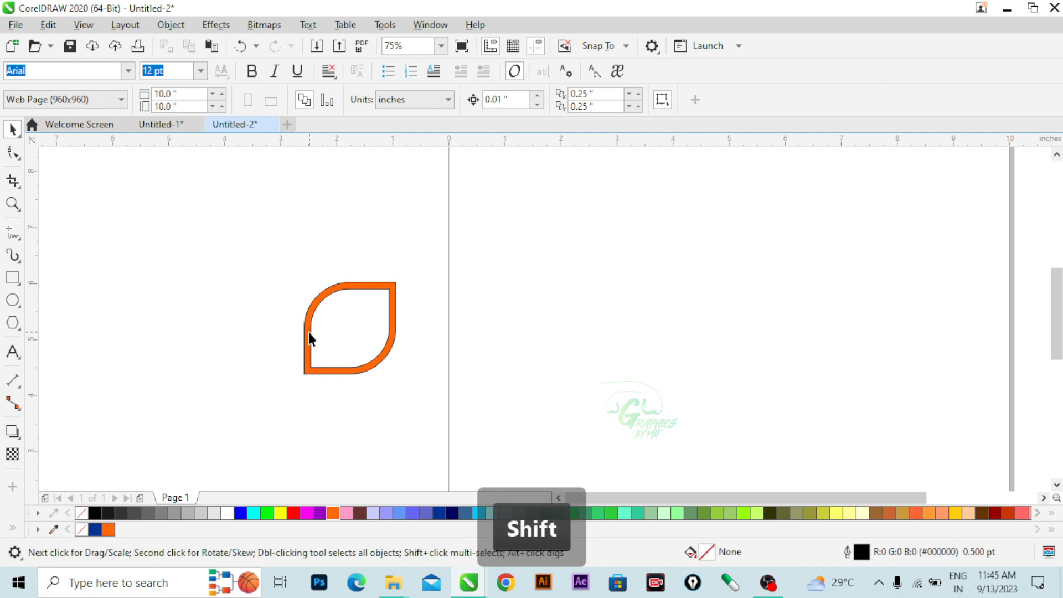
shift+click(310, 338)
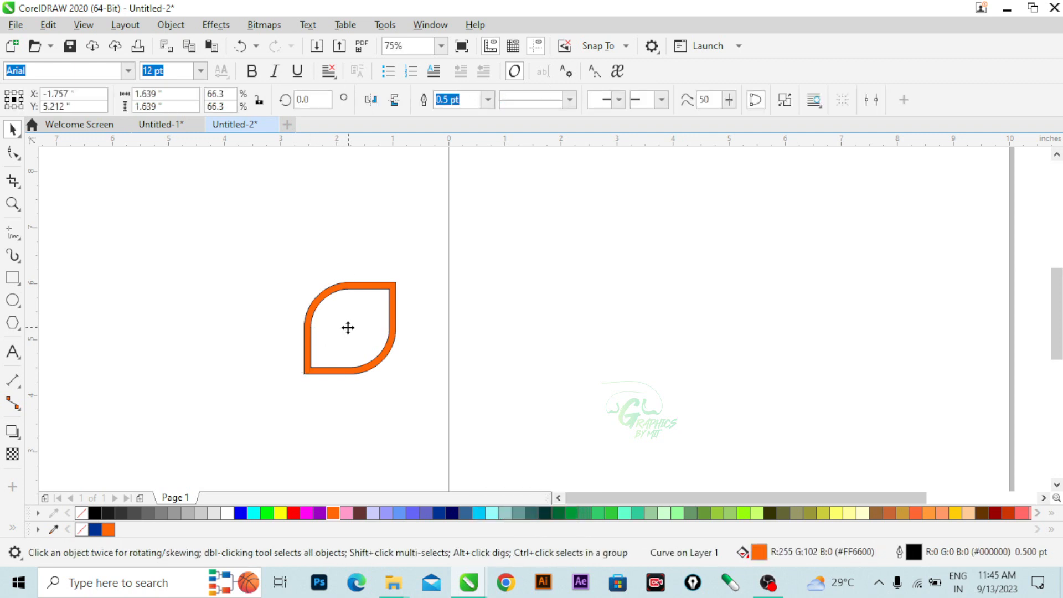
drag(347, 328, 256, 332)
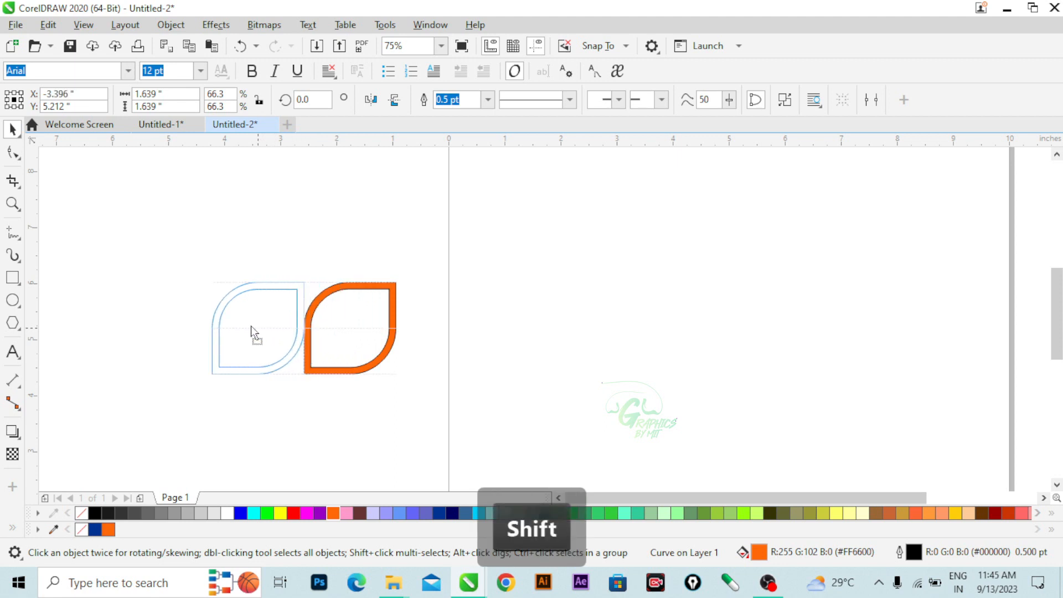
drag(251, 325, 244, 327)
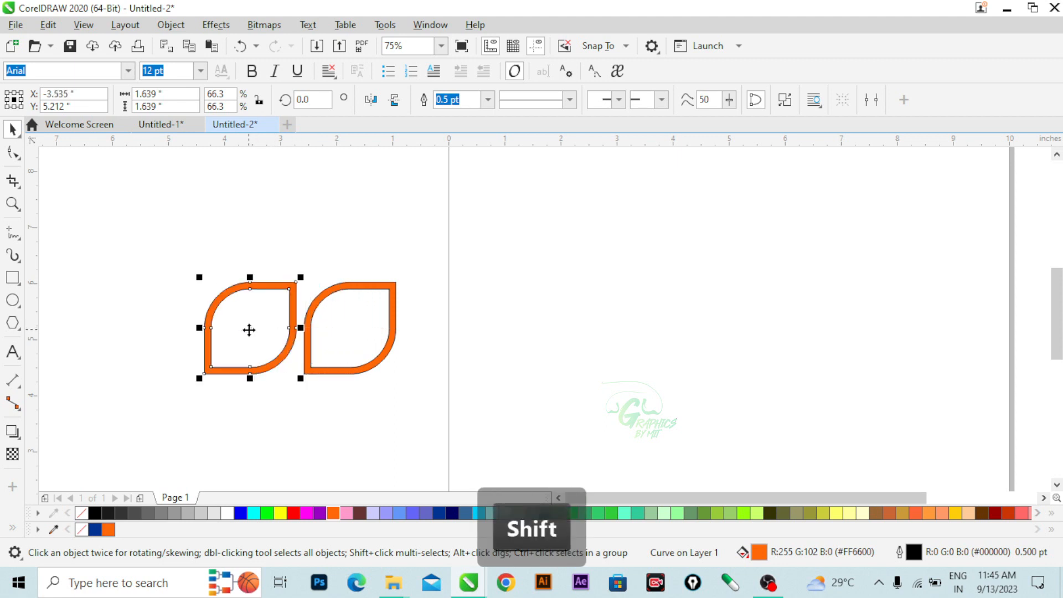
click(372, 104)
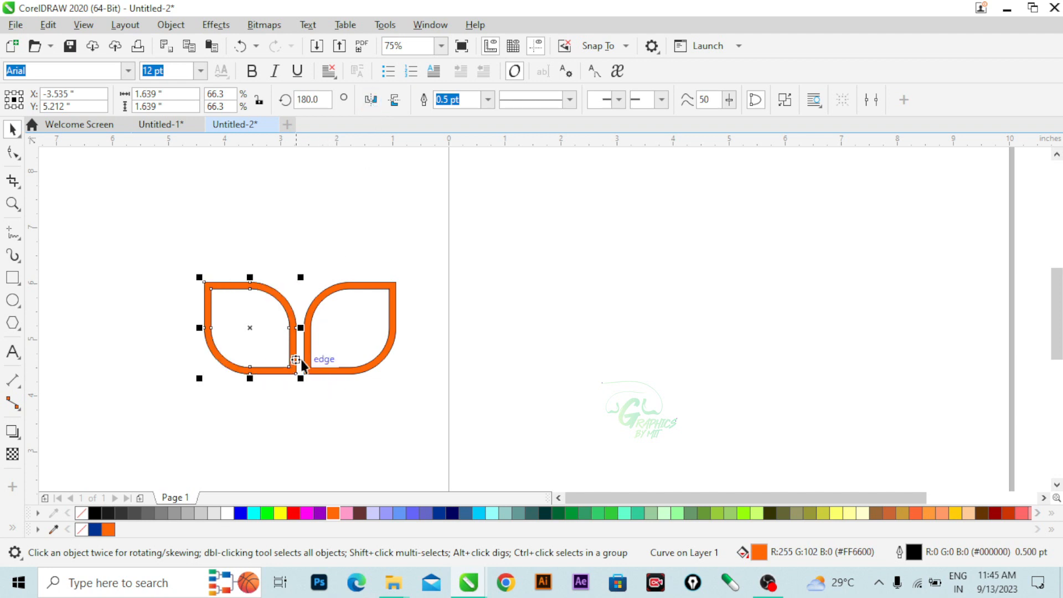
drag(251, 330, 260, 331)
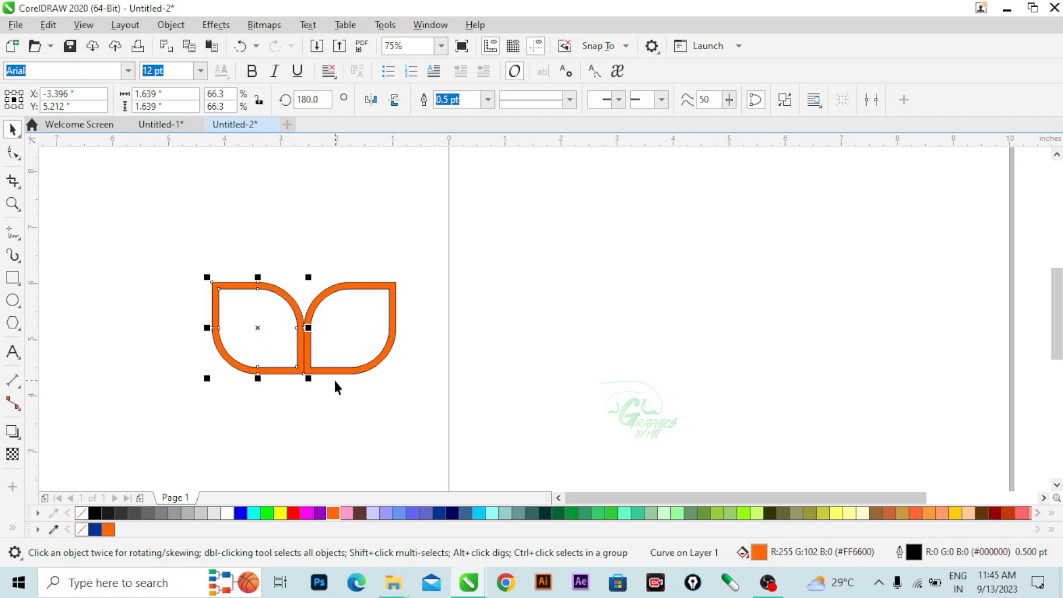
Step: Place a duplicate of both orange leaves directly below the original pair, touching its lower edge
drag(165, 239, 441, 435)
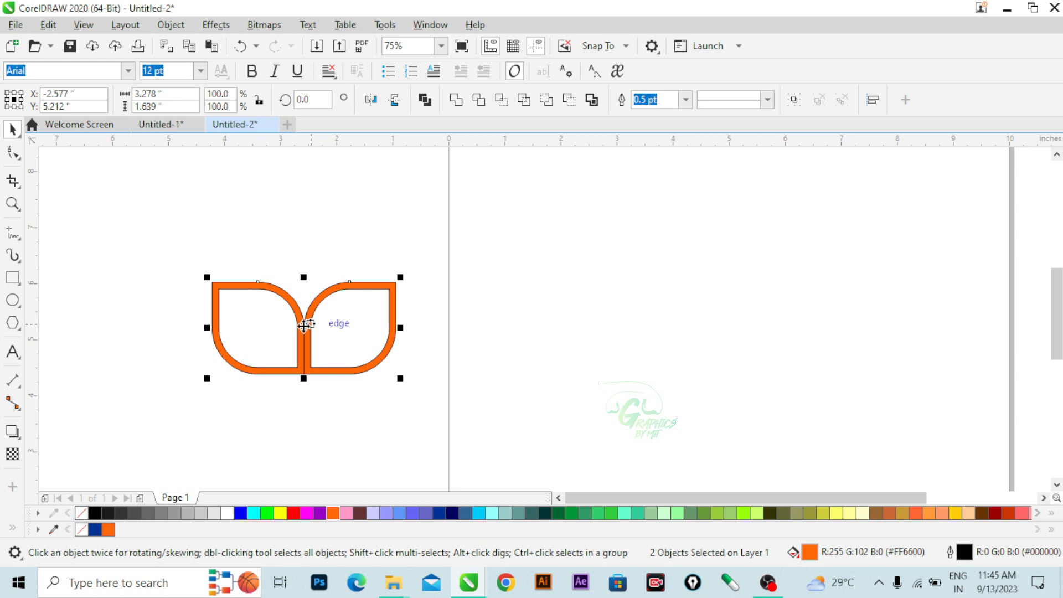
drag(305, 325, 300, 422)
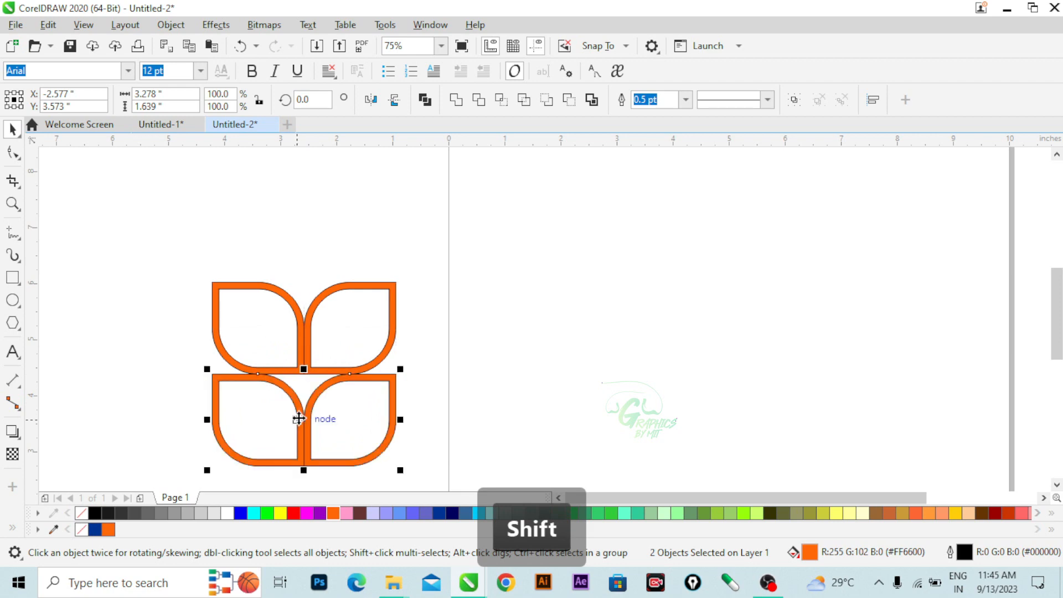
Step: Mirror the lower leaf pair vertically and group all four leaves into one flower
click(395, 99)
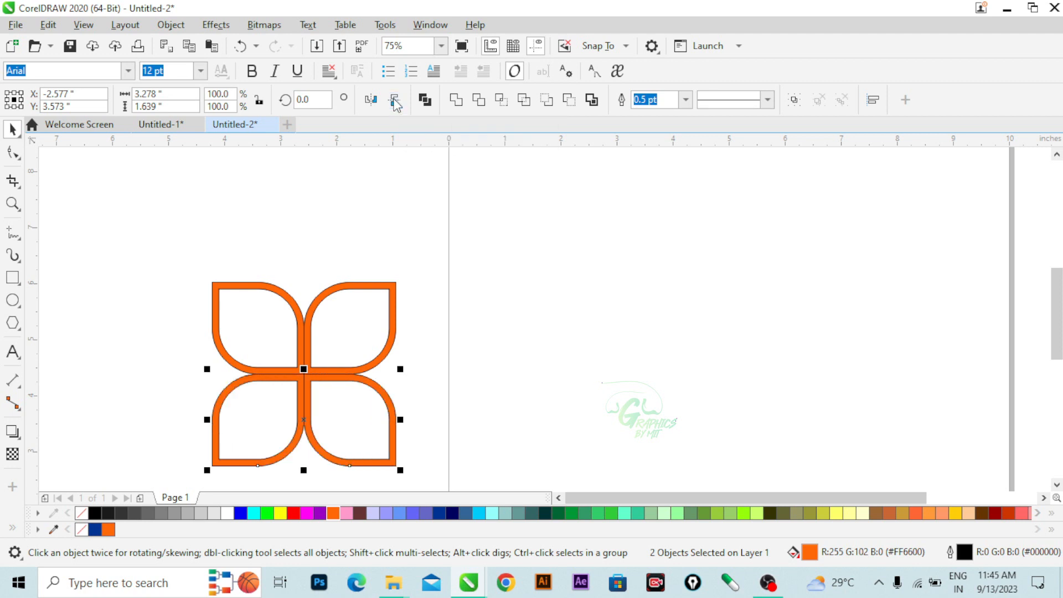
drag(158, 241, 247, 318)
drag(402, 437, 434, 474)
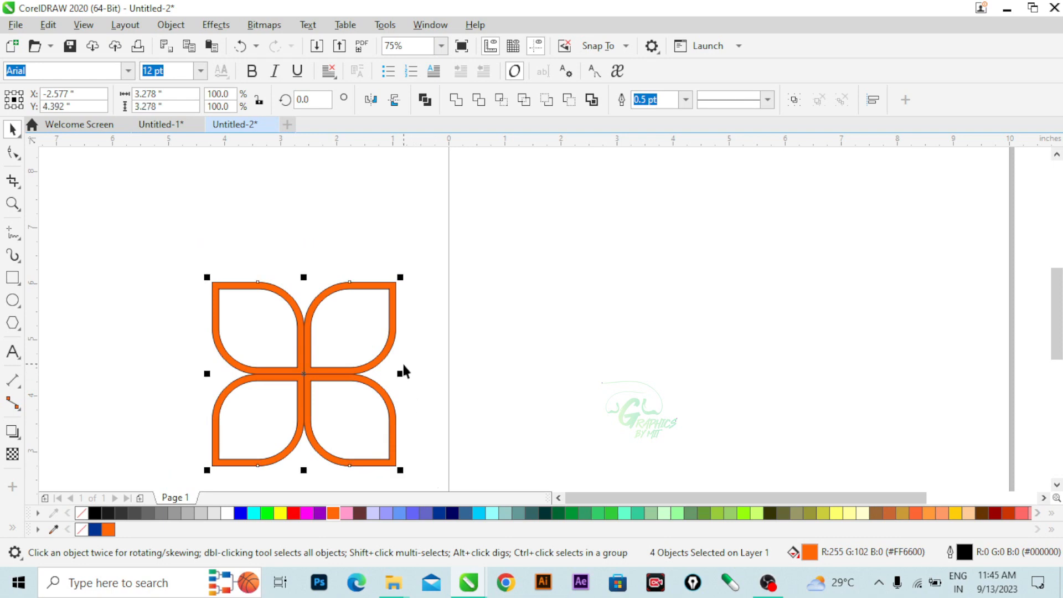
right_click(349, 376)
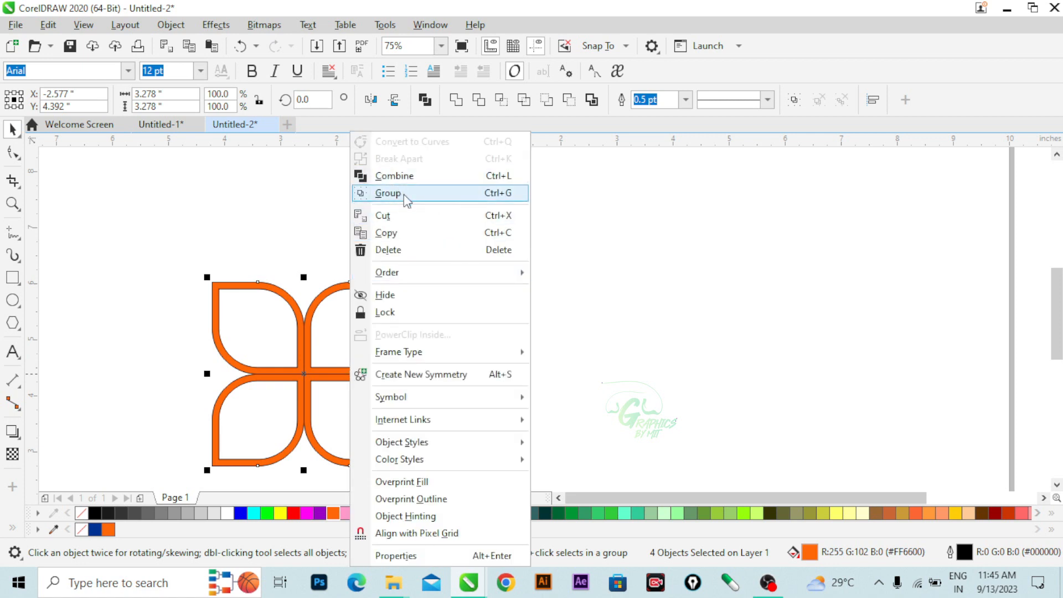
click(485, 194)
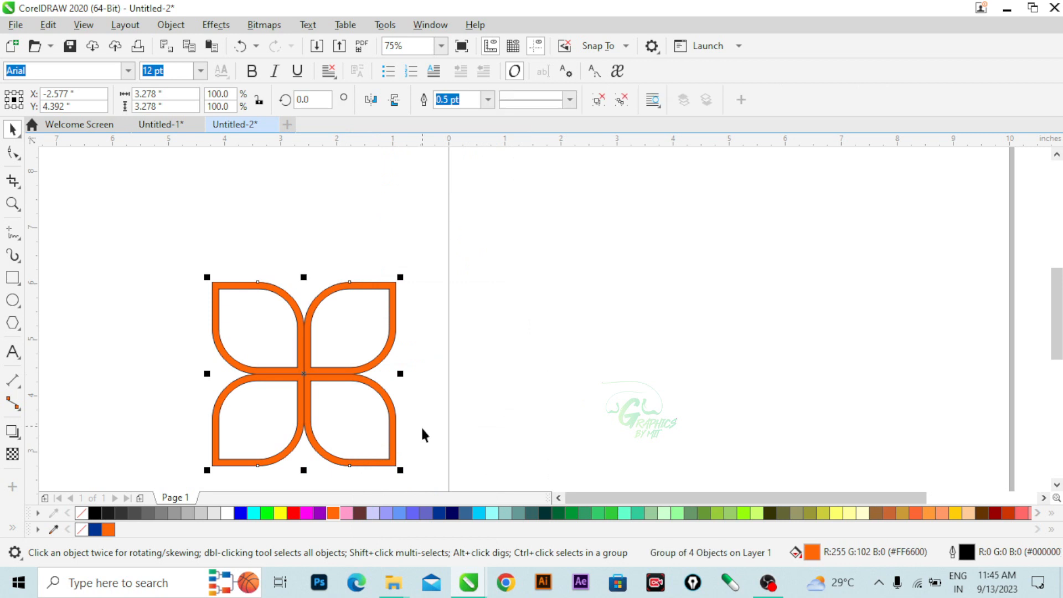
Step: Scale the flower group around its centre to about 2.58 inches wide and move its centre to about X -3.28, Y 5.52 inches
key(shift)
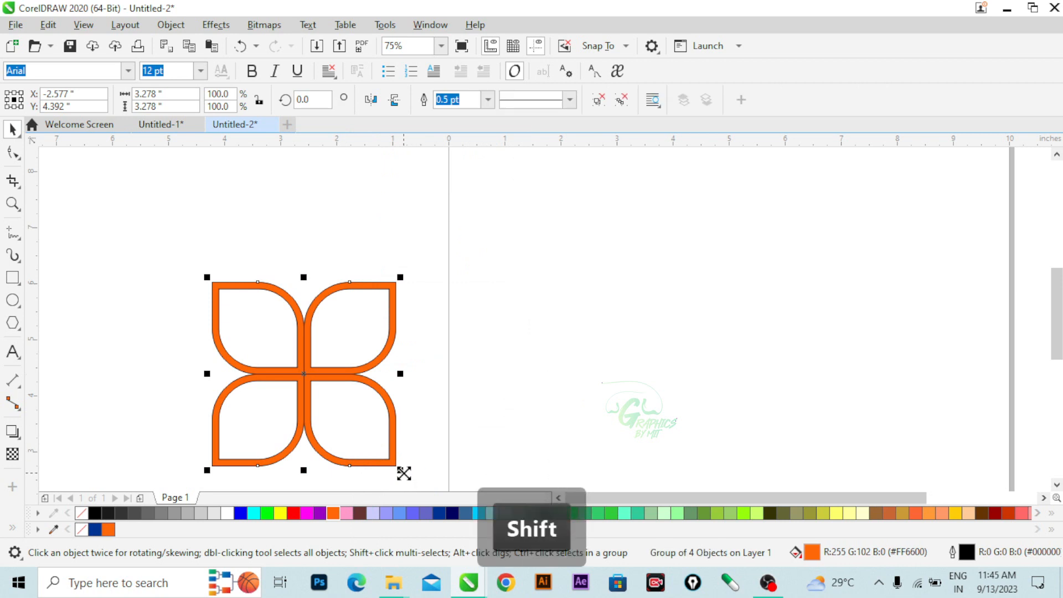
drag(404, 473, 384, 450)
click(410, 352)
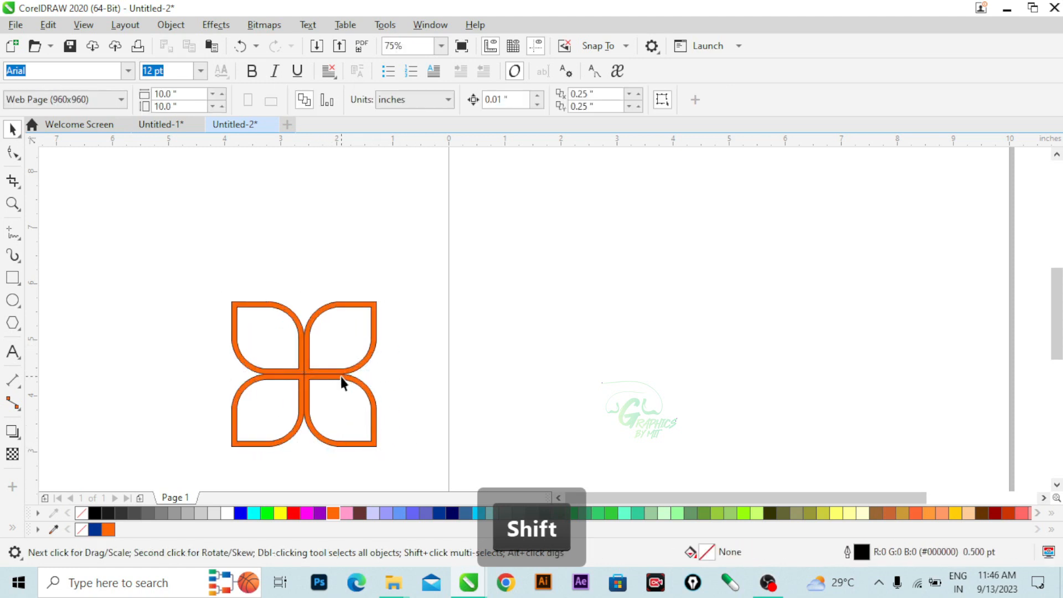
drag(340, 377, 302, 311)
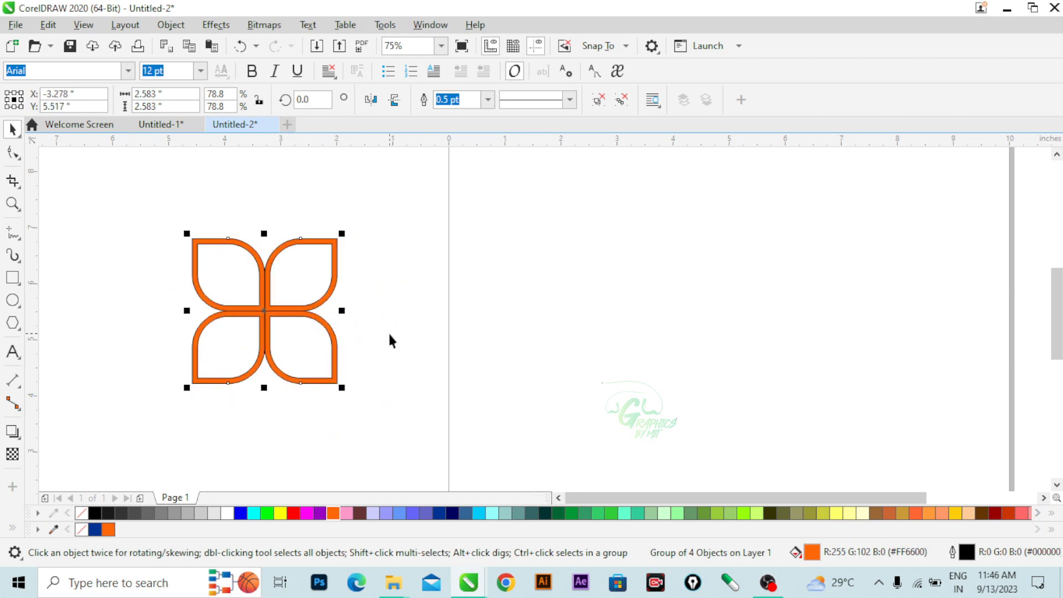
Step: Ungroup the flower, try moving its two right-hand leaves away from the others, and undo both moves
right_click(289, 310)
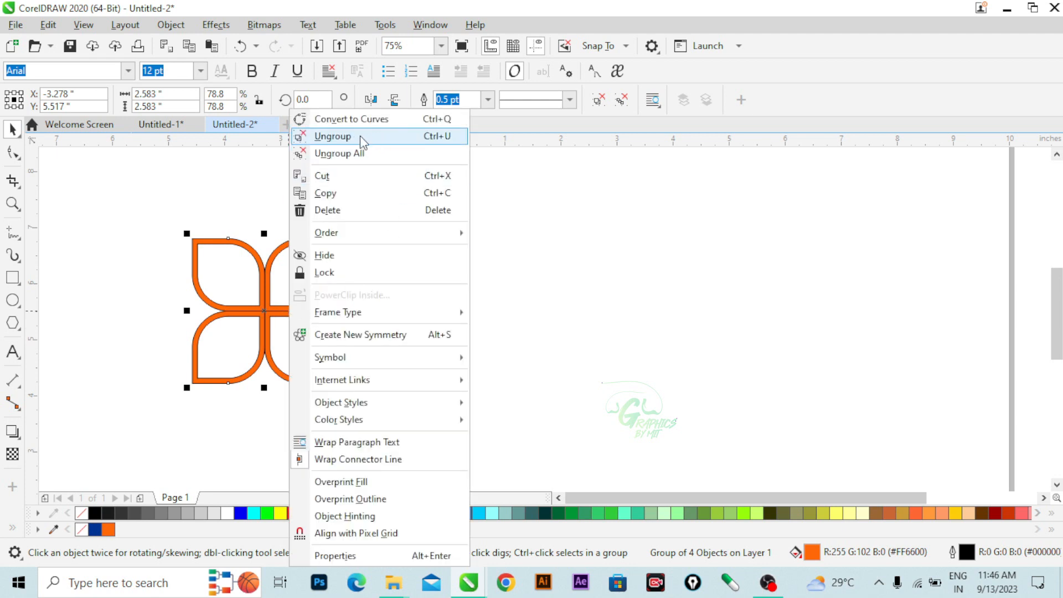
click(435, 136)
click(392, 272)
drag(326, 296, 522, 259)
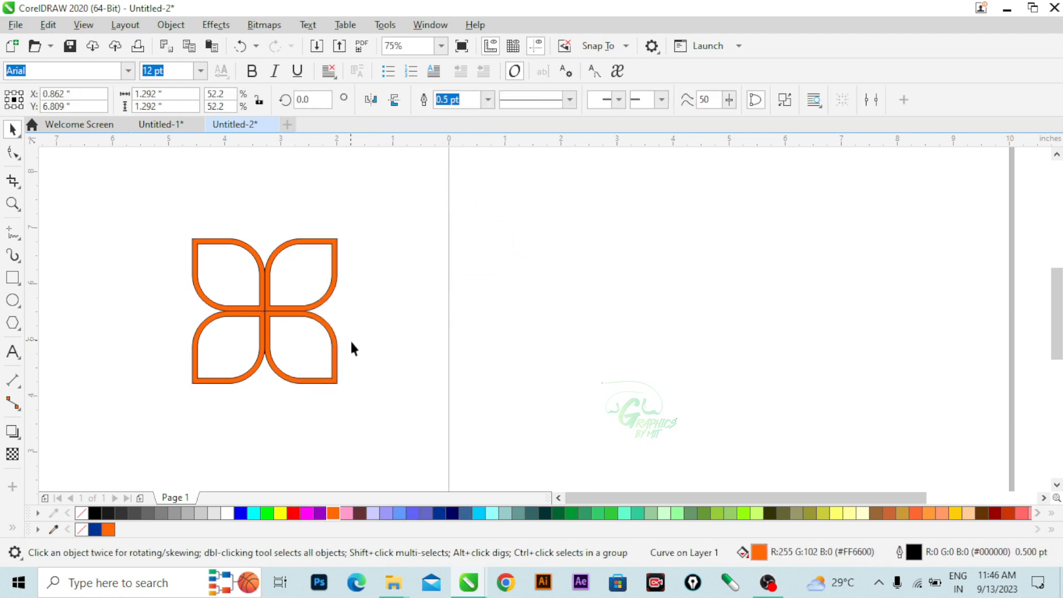
drag(334, 347, 406, 404)
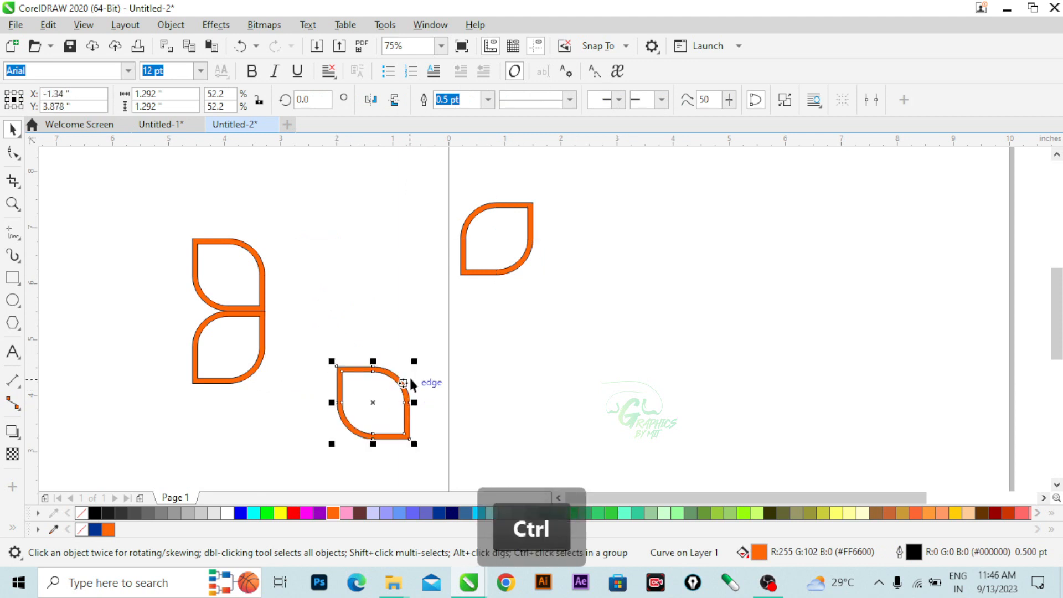
key(ctrl+z)
key(ctrl+z)
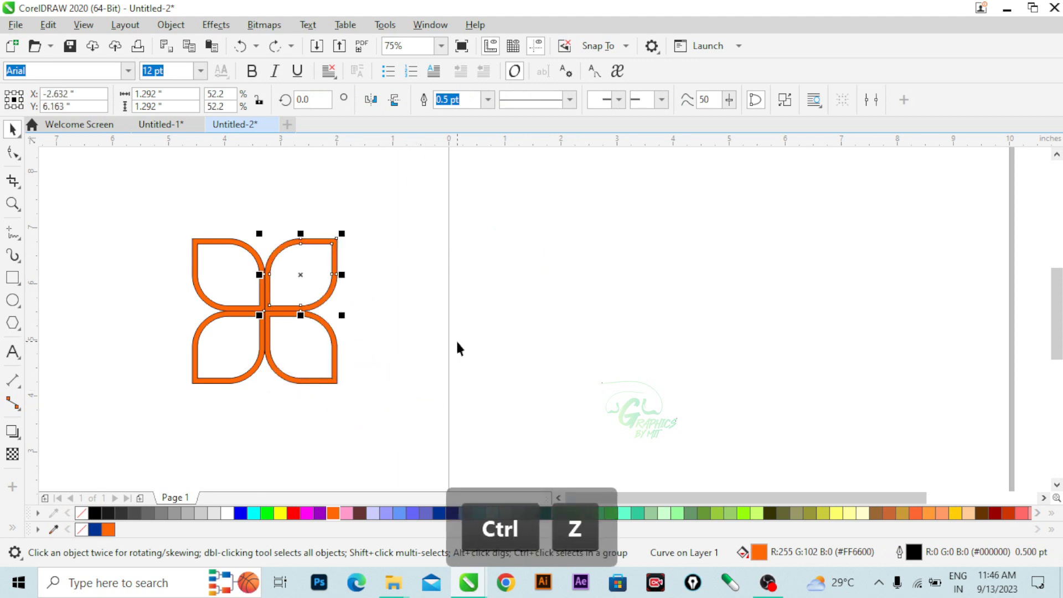
Step: Select all four leaves, group them, and ungroup them again
click(424, 337)
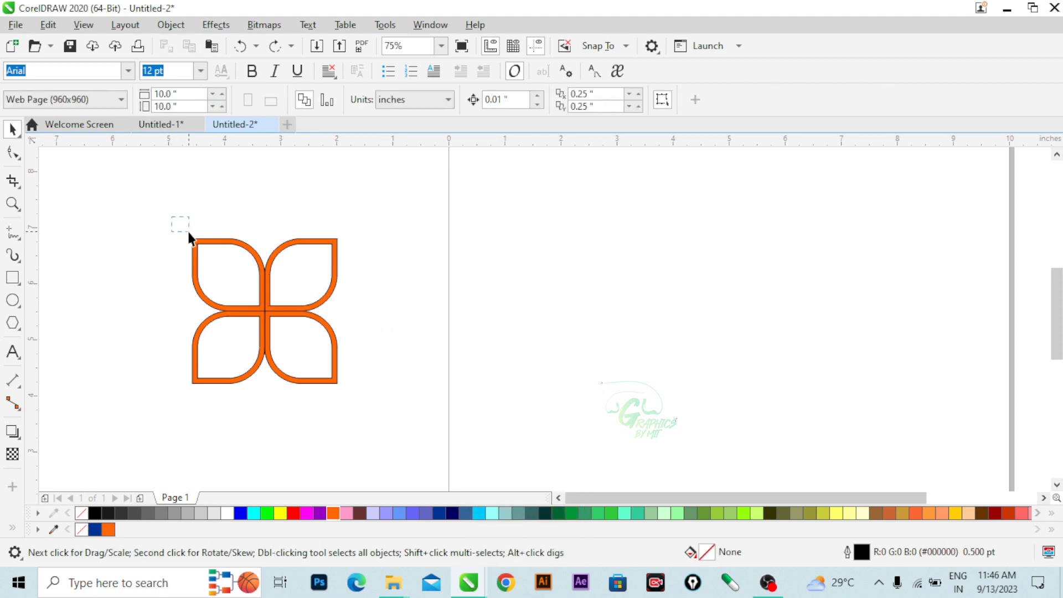
drag(371, 369, 420, 431)
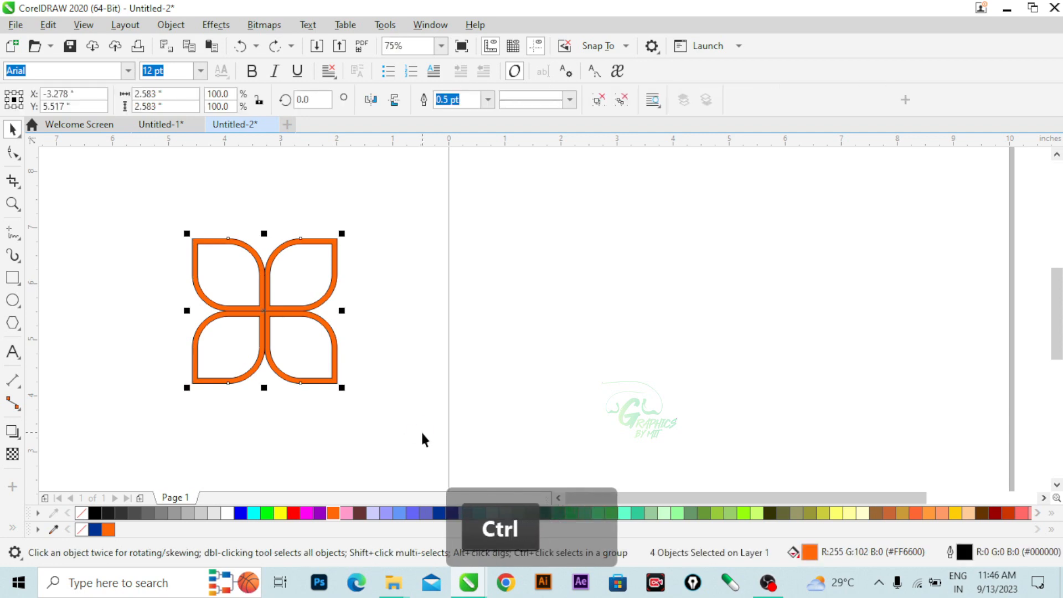
key(ctrl+g)
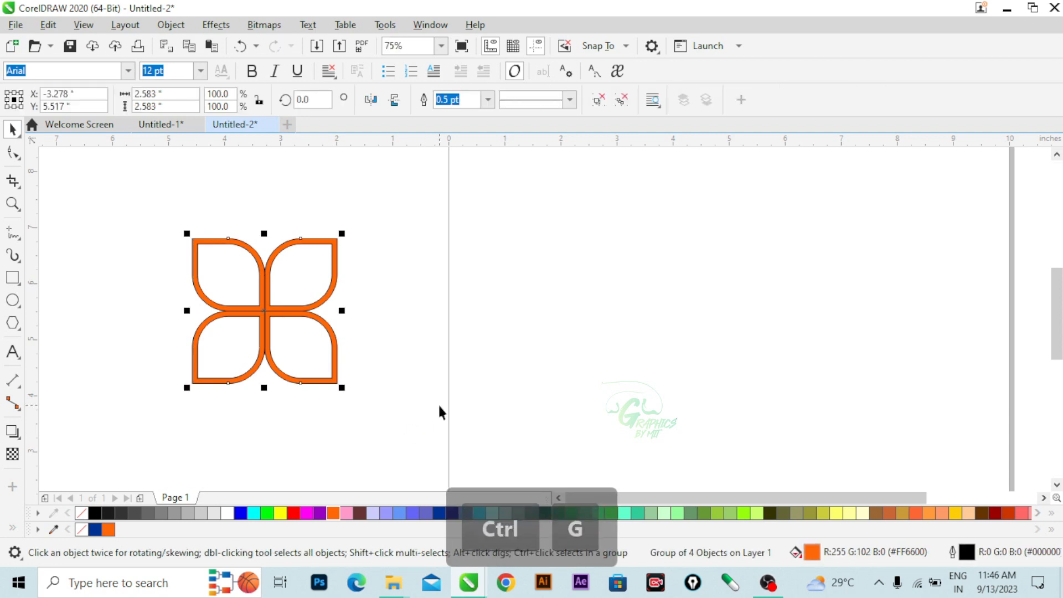
click(439, 411)
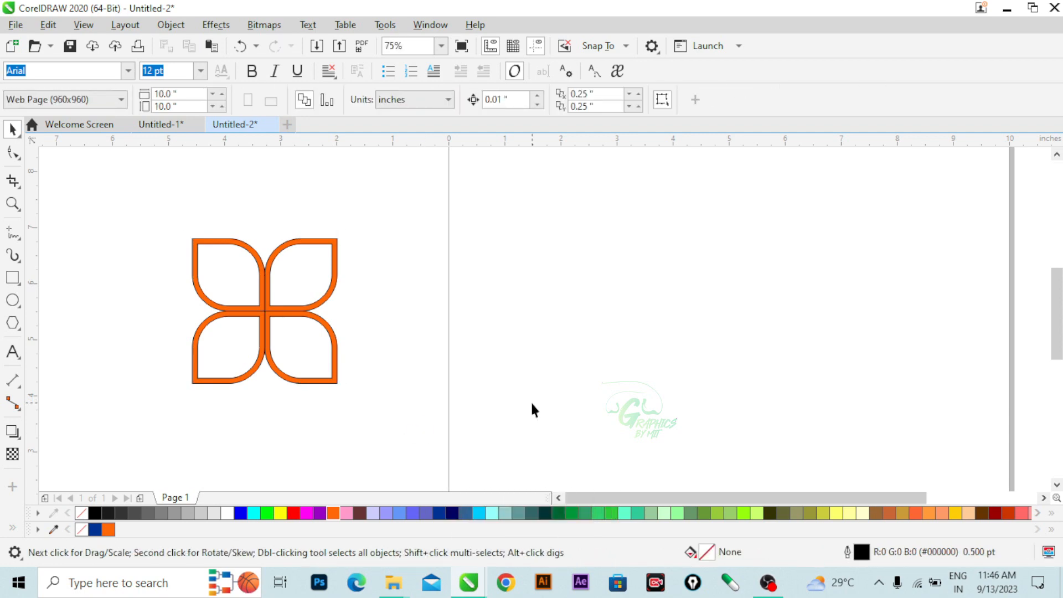
drag(135, 209, 416, 432)
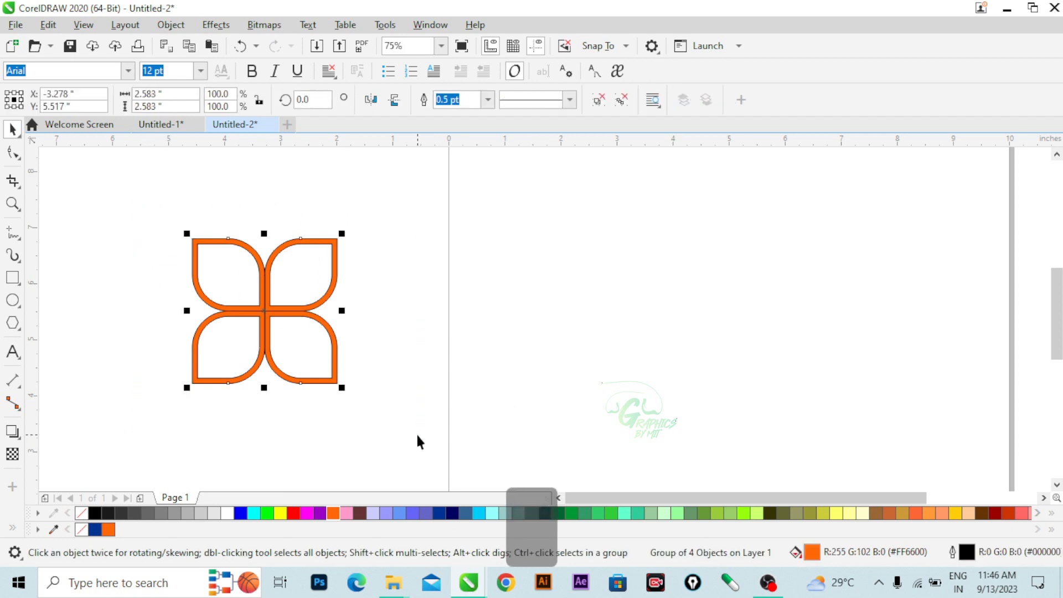
key(ctrl+u)
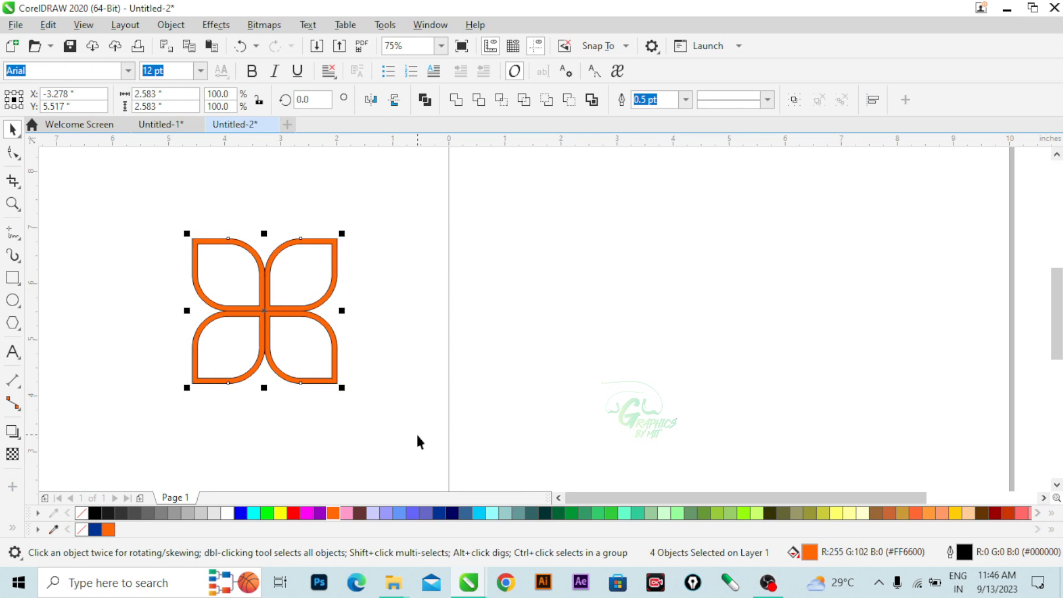
click(418, 436)
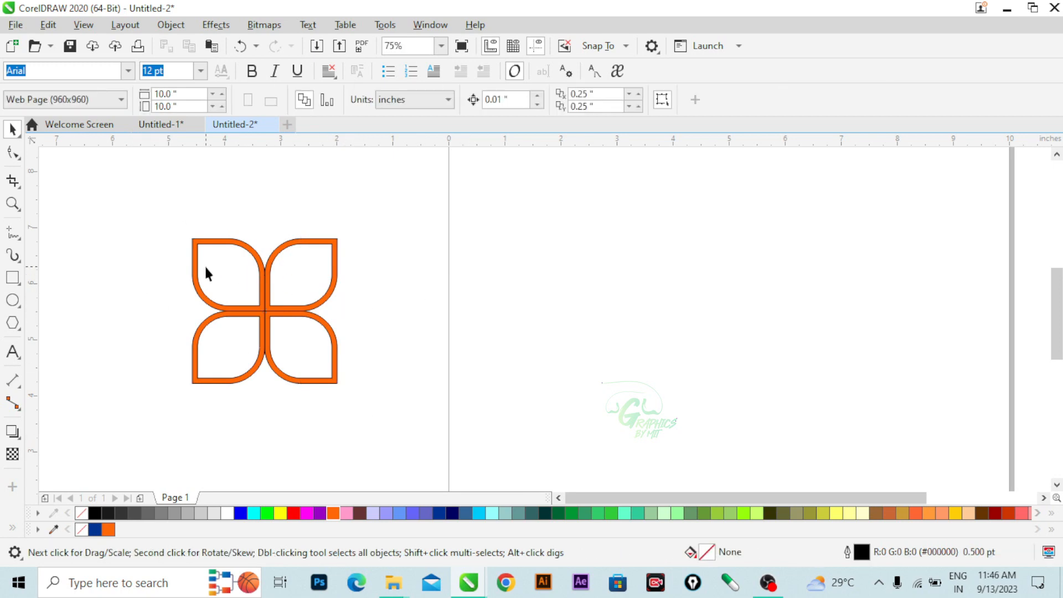
Step: Examine the black outlines and the seams where the leaves meet up close
scroll(206, 246, up, 4)
scroll(296, 273, down, 2)
scroll(306, 242, up, 2)
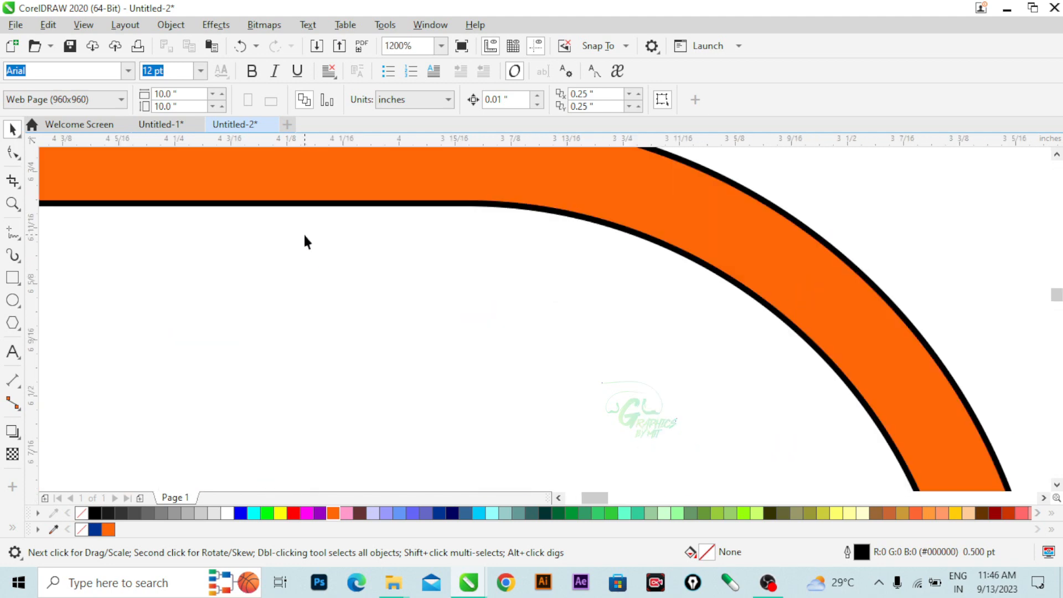
scroll(306, 241, down, 2)
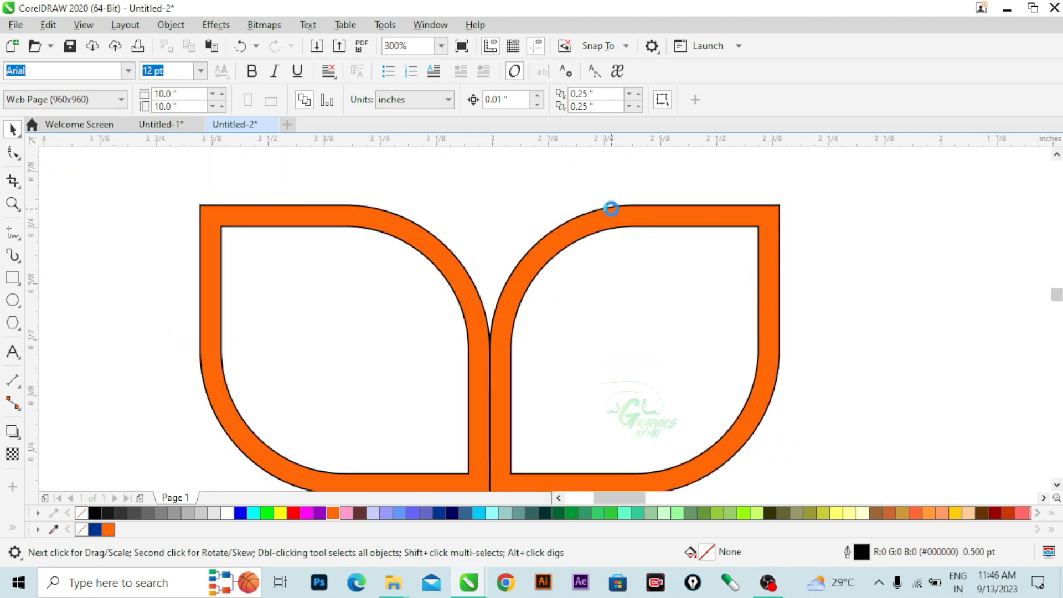
scroll(610, 208, up, 3)
scroll(517, 245, down, 4)
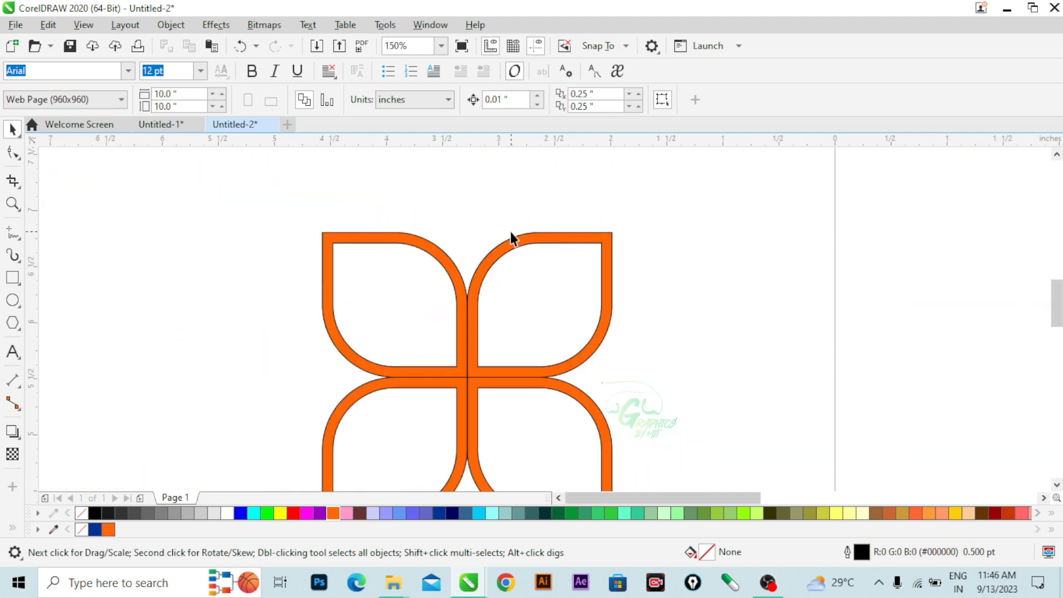
scroll(398, 310, up, 3)
scroll(413, 340, down, 4)
scroll(398, 325, up, 4)
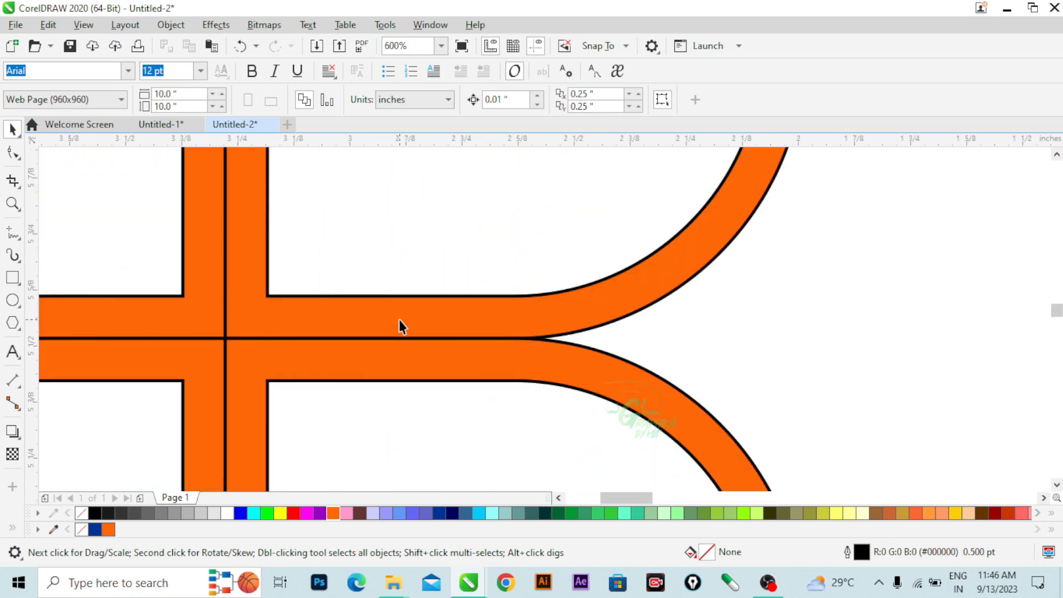
scroll(434, 308, down, 1)
scroll(433, 306, down, 1)
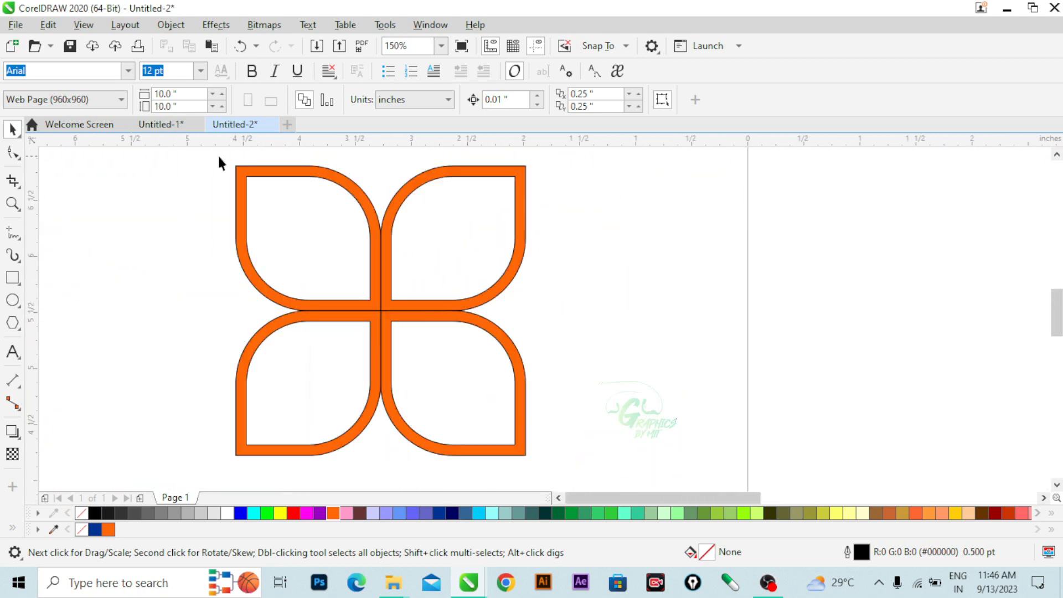
Step: Group the four leaves and set the group's outline width to None
drag(210, 157, 590, 491)
right_click(472, 278)
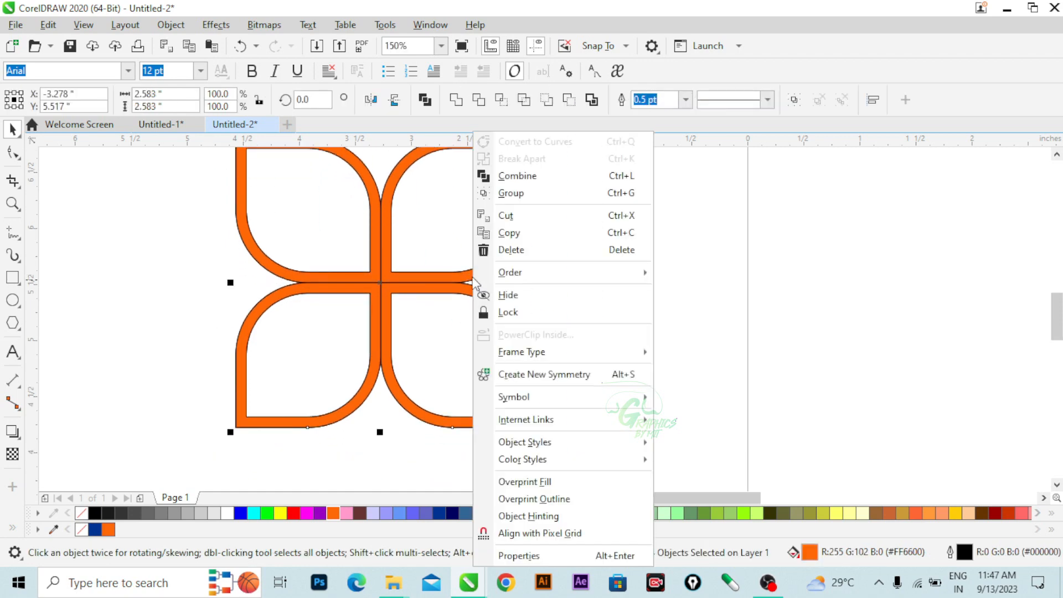
click(529, 193)
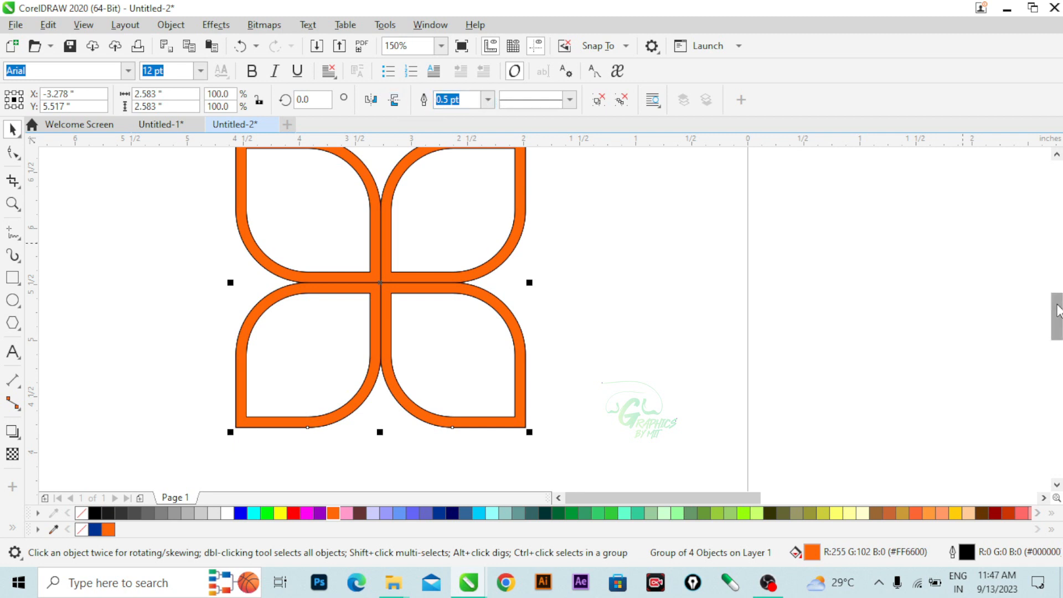
scroll(664, 153, up, 3)
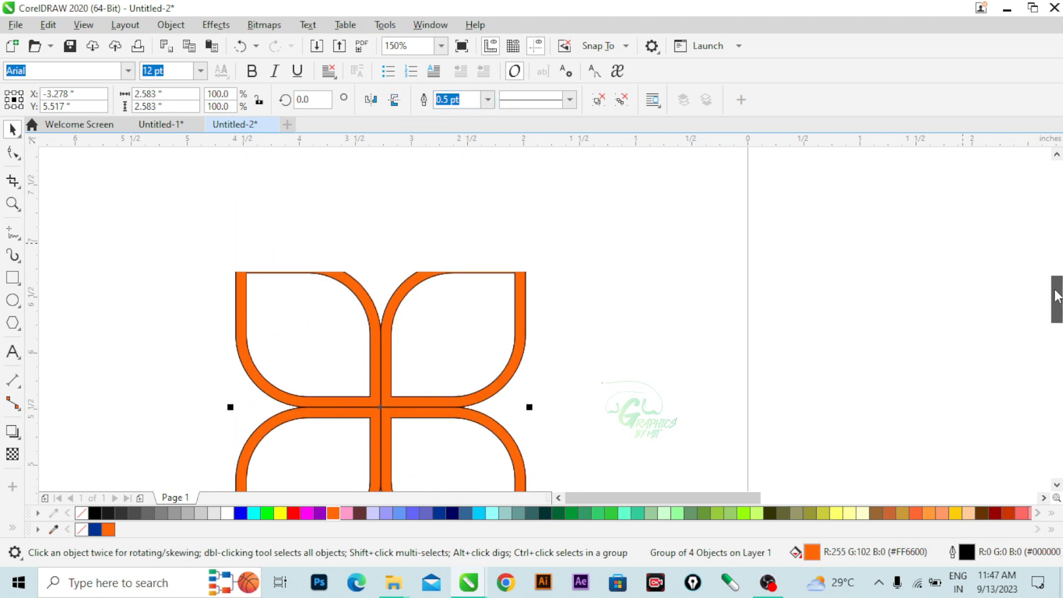
click(488, 101)
click(479, 117)
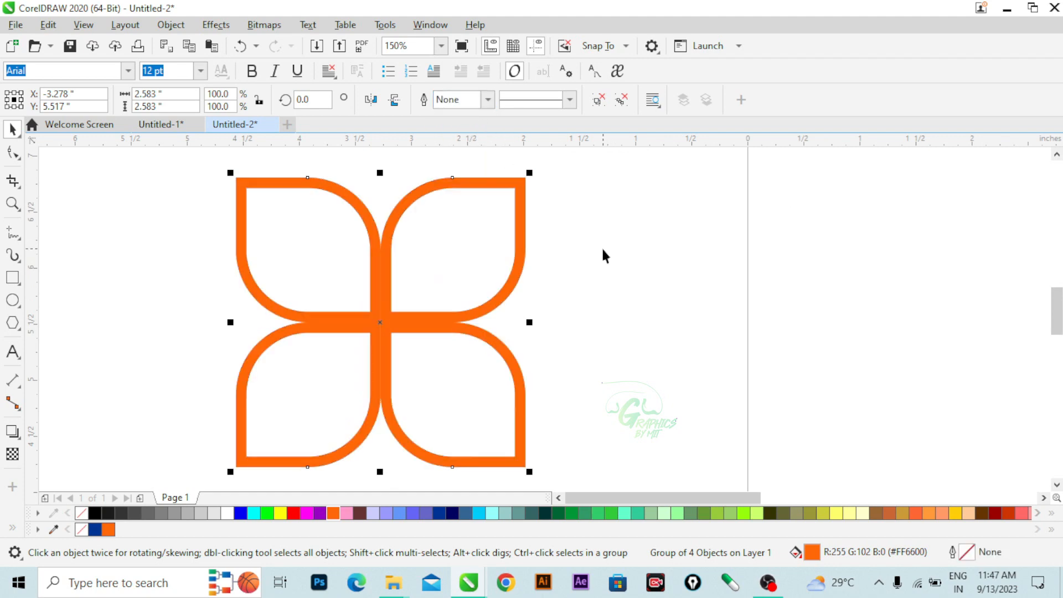
Step: Inspect the seams at the flower's centre without outlines, from close up and from a distance
scroll(479, 316, up, 5)
scroll(463, 357, down, 5)
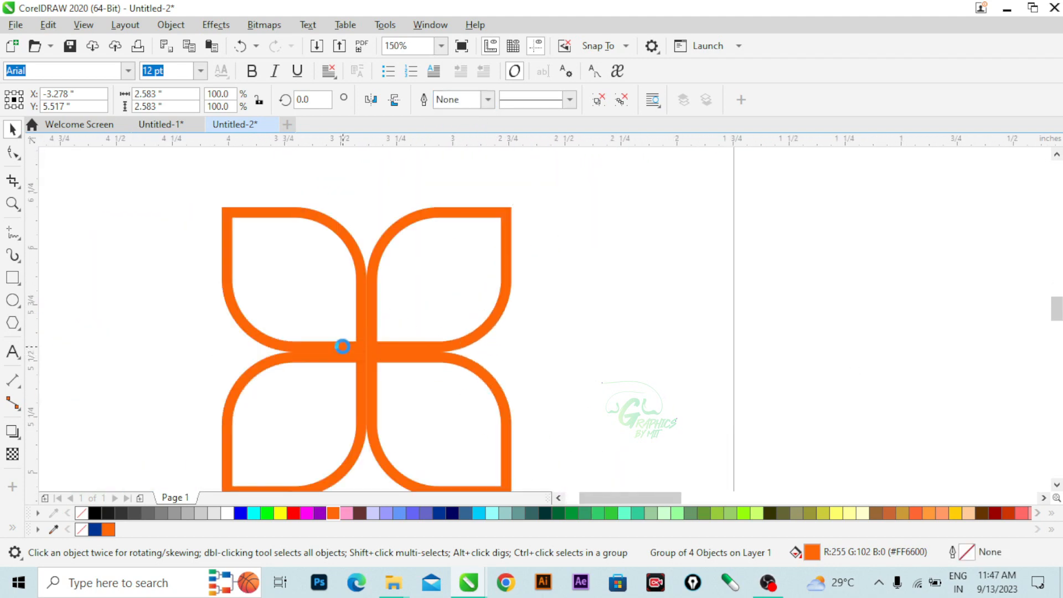
scroll(408, 349, up, 4)
scroll(415, 380, down, 4)
scroll(403, 385, up, 5)
scroll(403, 384, down, 4)
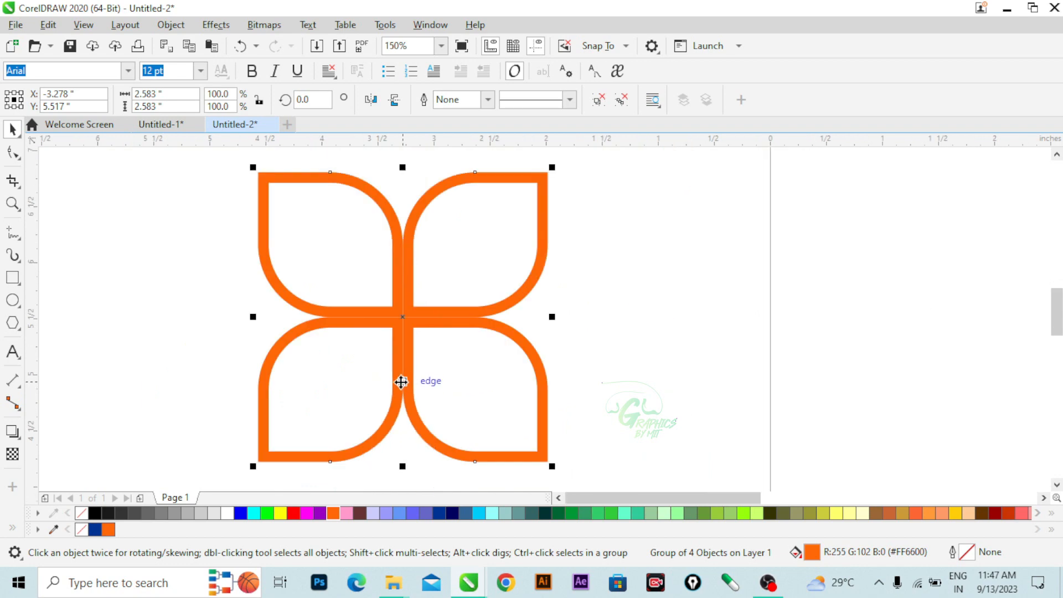
scroll(404, 380, up, 2)
scroll(315, 473, down, 2)
scroll(332, 412, down, 3)
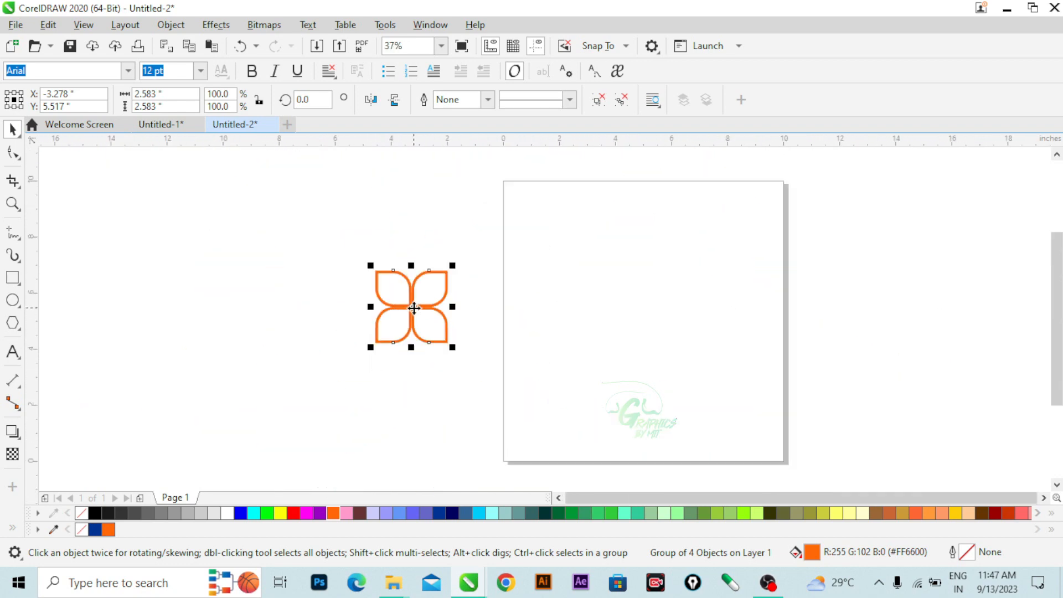
scroll(415, 293, up, 2)
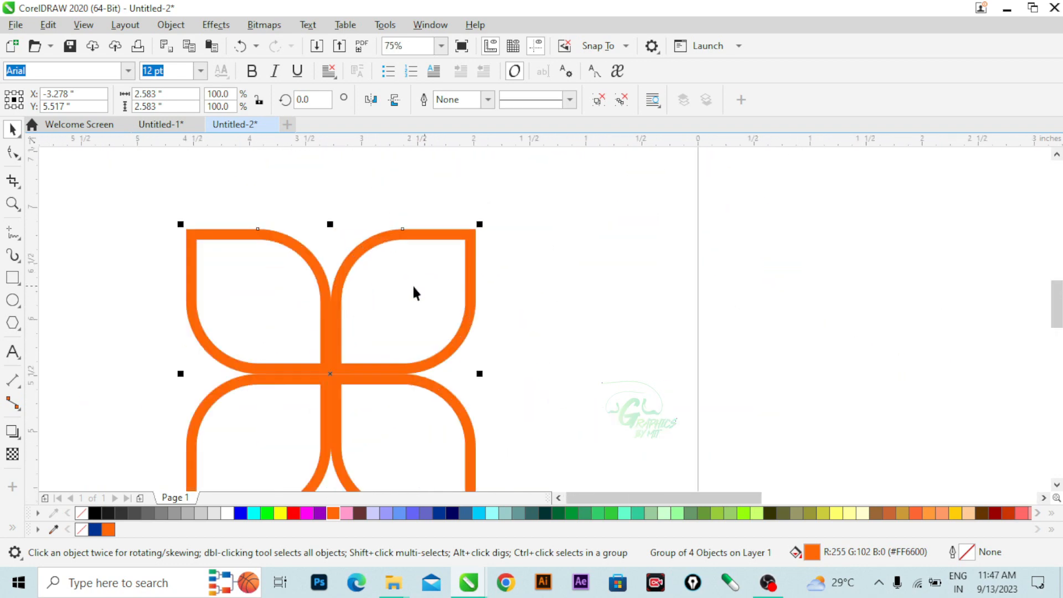
Step: Try outline widths of 0.5 pt, 1.5 pt and 4.0 pt on the flower group, finishing with 0.5 pt
click(489, 100)
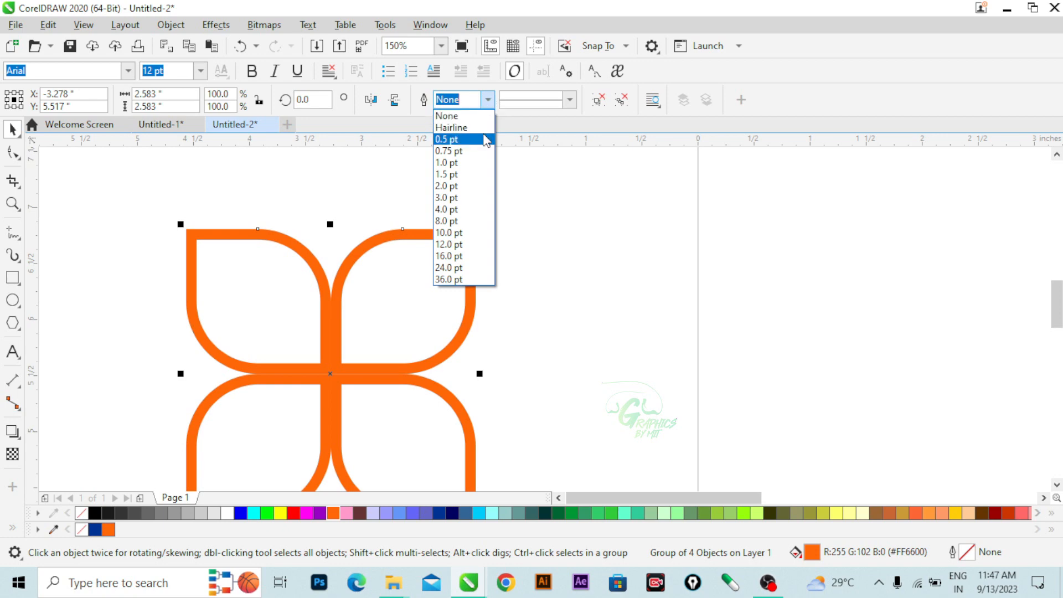
click(485, 139)
click(488, 100)
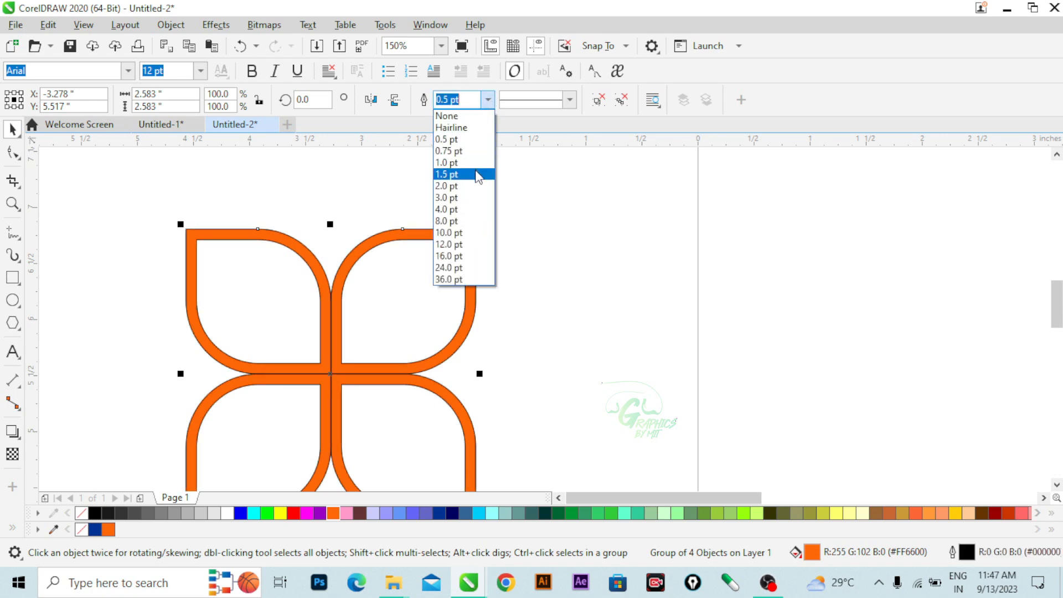
click(479, 173)
click(488, 100)
click(477, 208)
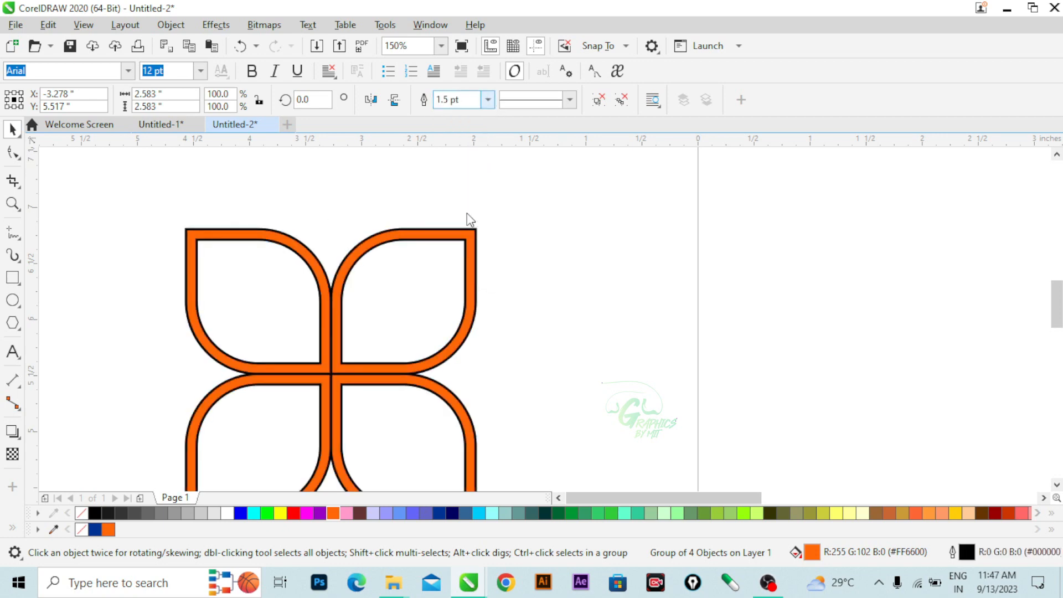
click(490, 103)
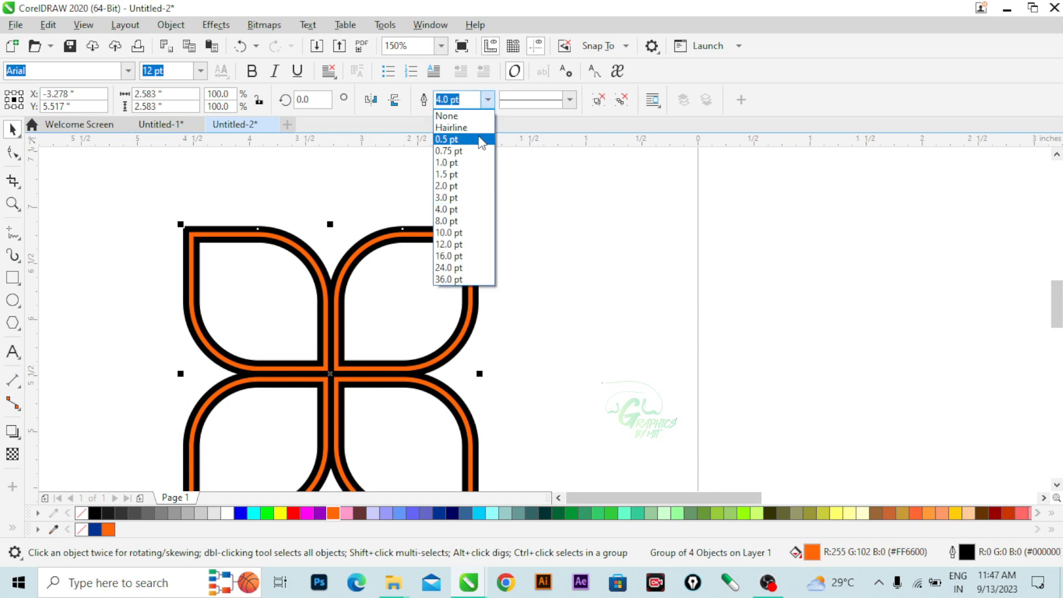
click(484, 138)
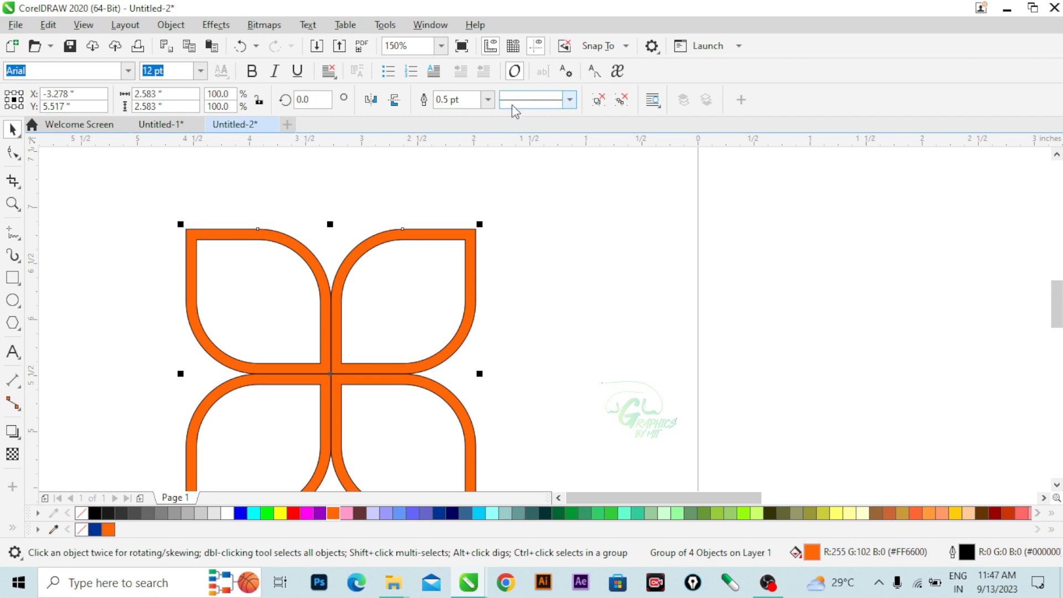
Step: Apply the densest dotted line style to the group's outline and examine the dots up close
scroll(368, 234, up, 5)
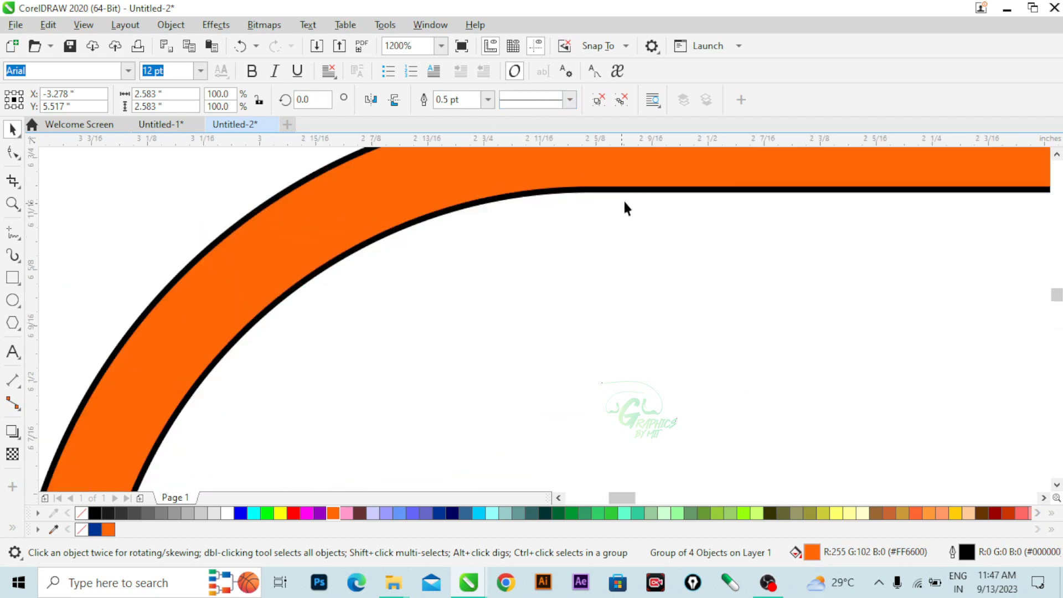
click(569, 101)
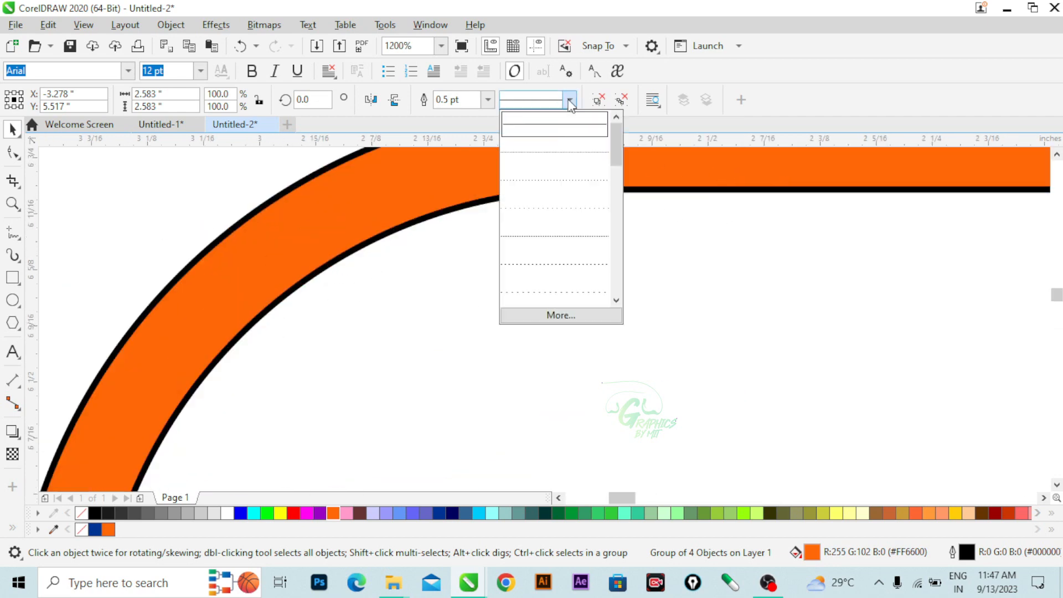
click(571, 159)
scroll(344, 324, down, 5)
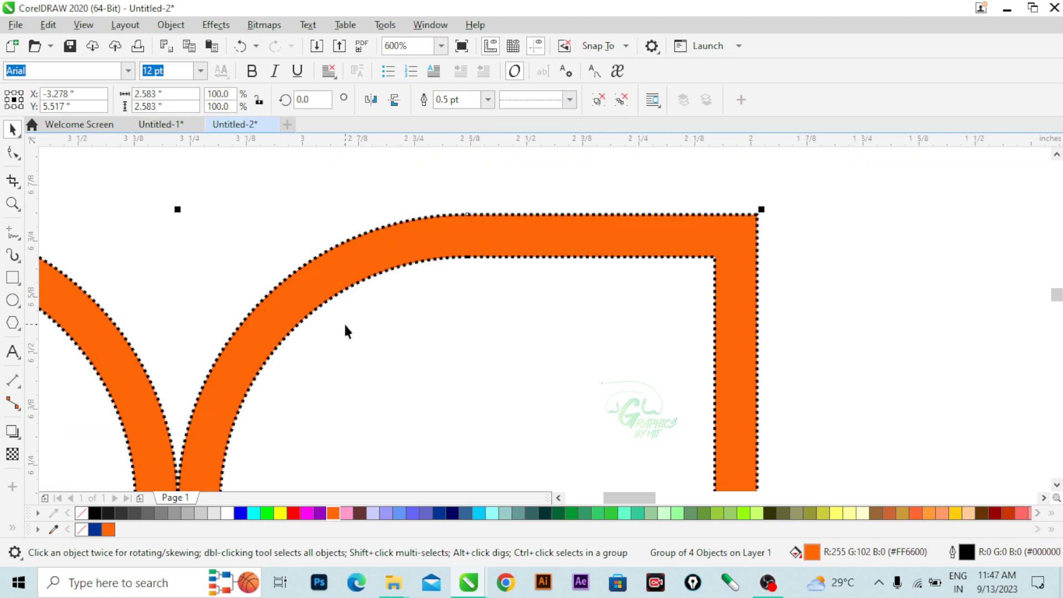
scroll(355, 299, up, 8)
scroll(362, 248, down, 2)
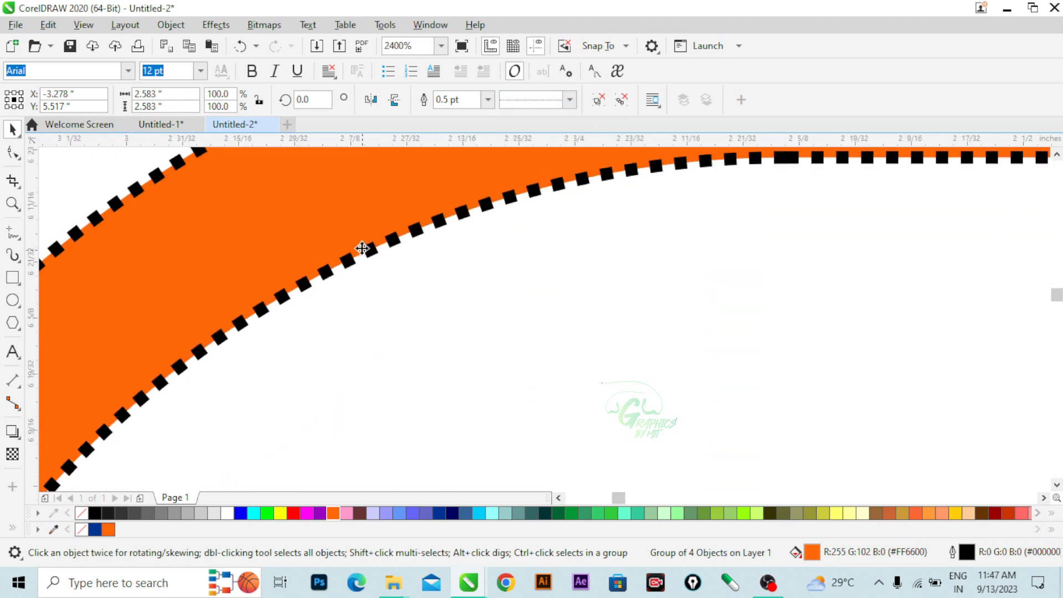
Step: Try two dashed line styles on the group's outline, from tightly spaced dashes to more widely spaced ones
click(573, 107)
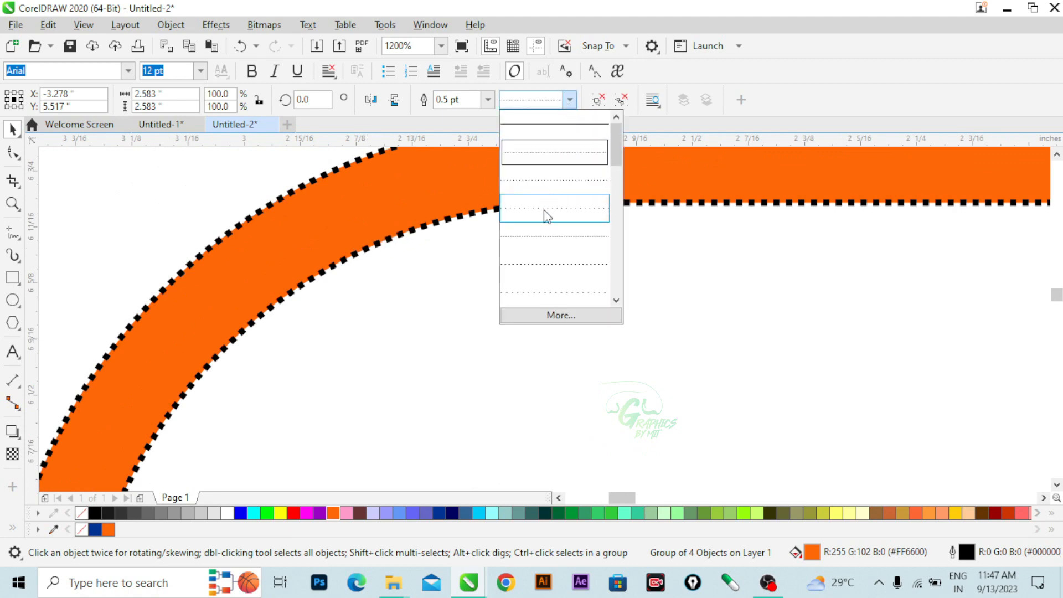
click(539, 238)
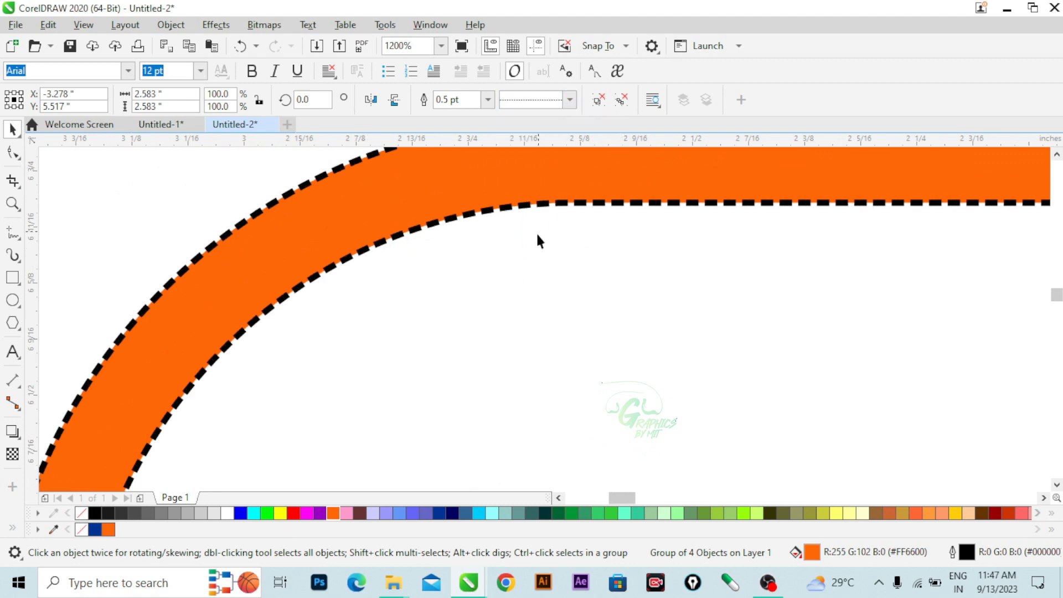
click(569, 101)
click(552, 267)
scroll(366, 261, down, 3)
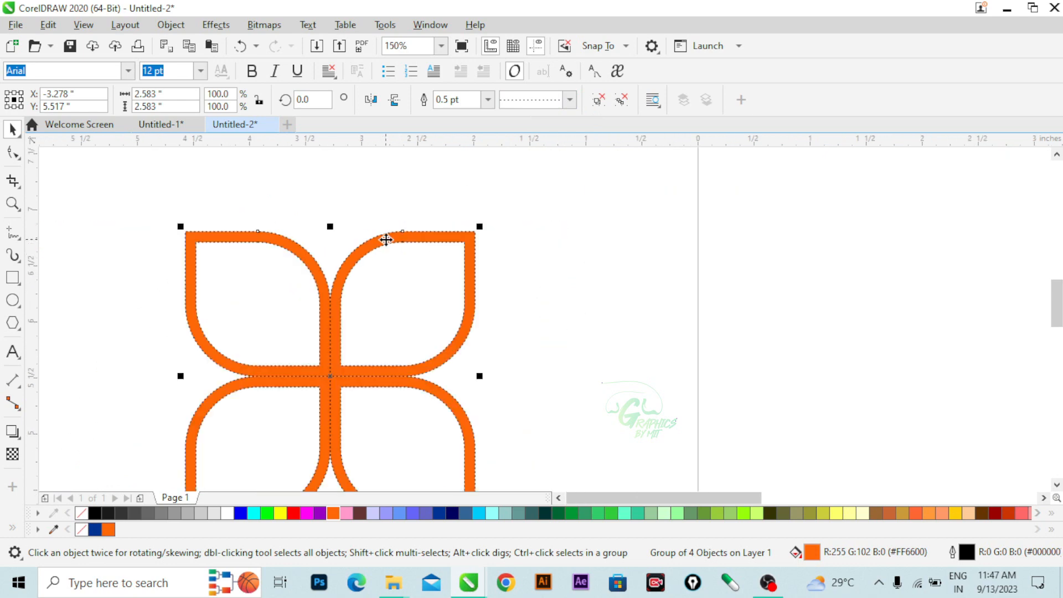
Step: Try the dashed outline of the group at widths of 4.0 pt and 2.0 pt
scroll(366, 261, up, 1)
click(488, 99)
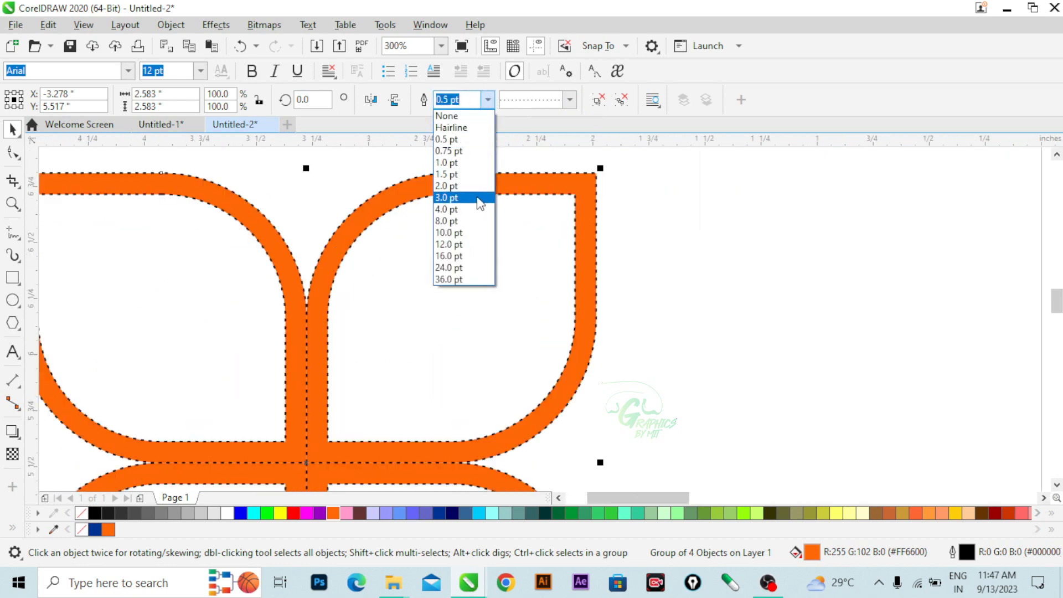
click(477, 209)
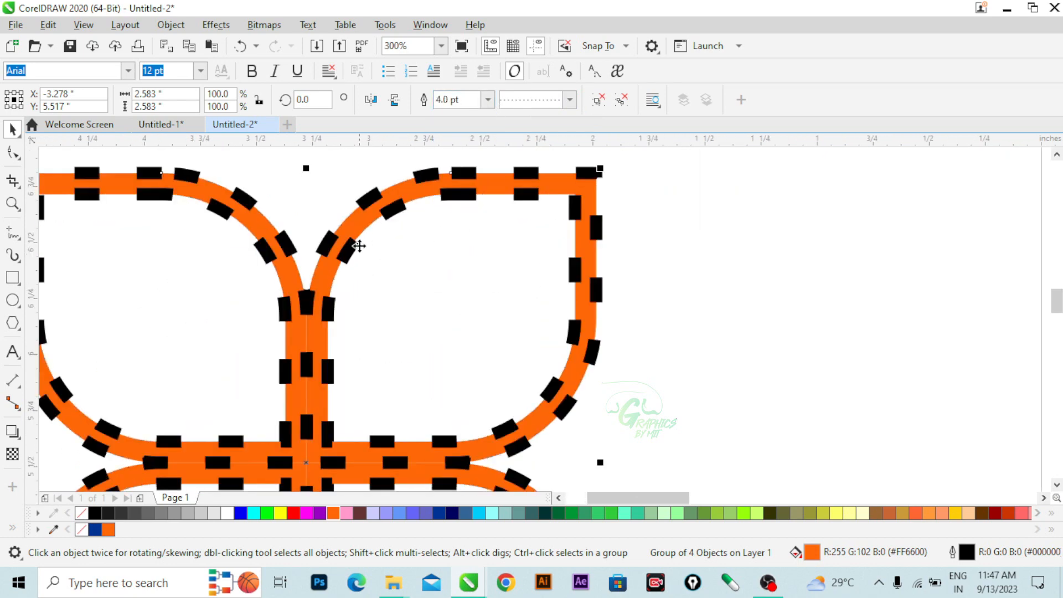
click(489, 101)
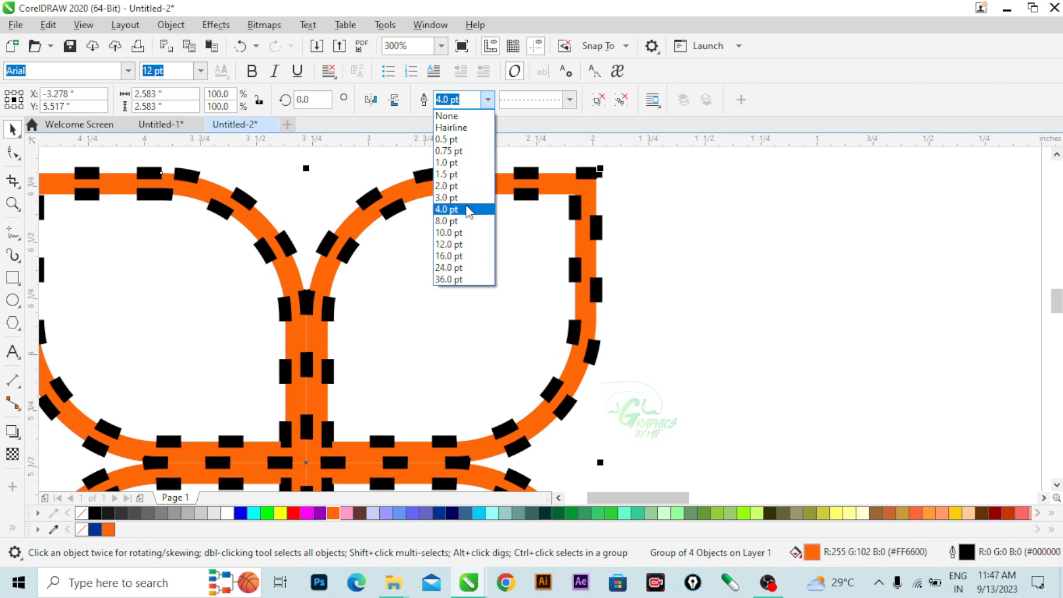
click(469, 210)
click(488, 99)
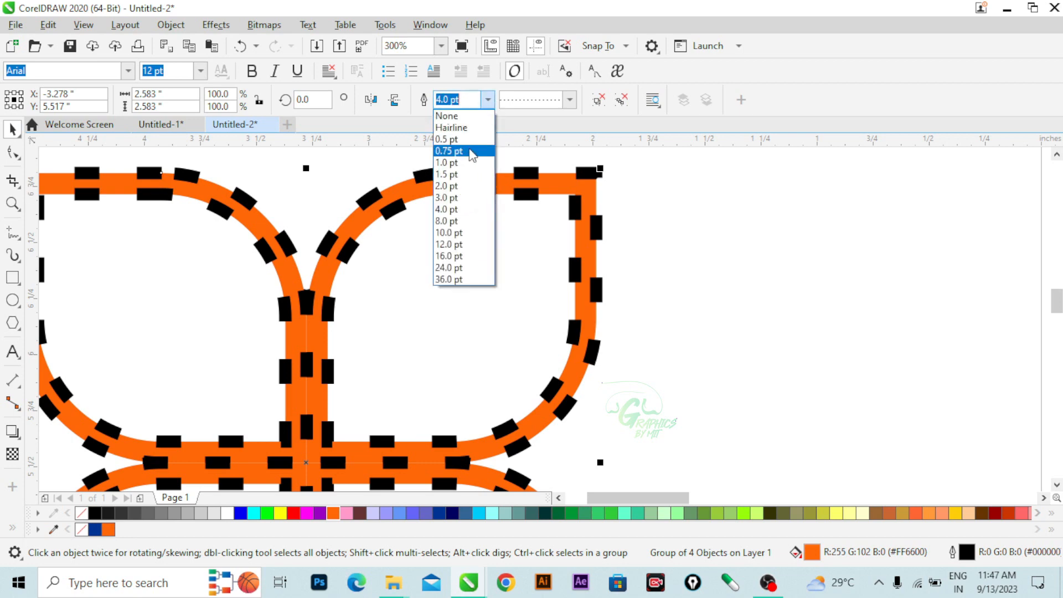
click(460, 186)
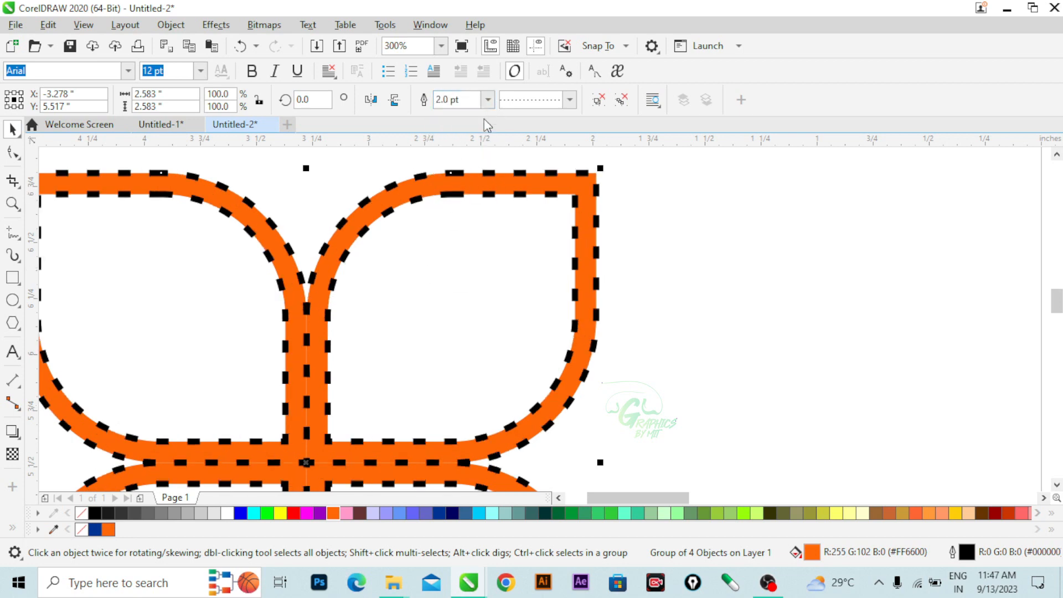
scroll(394, 215, down, 2)
Step: Set the group's outline width to 0.5 pt and inspect the dashes along the seams
click(487, 99)
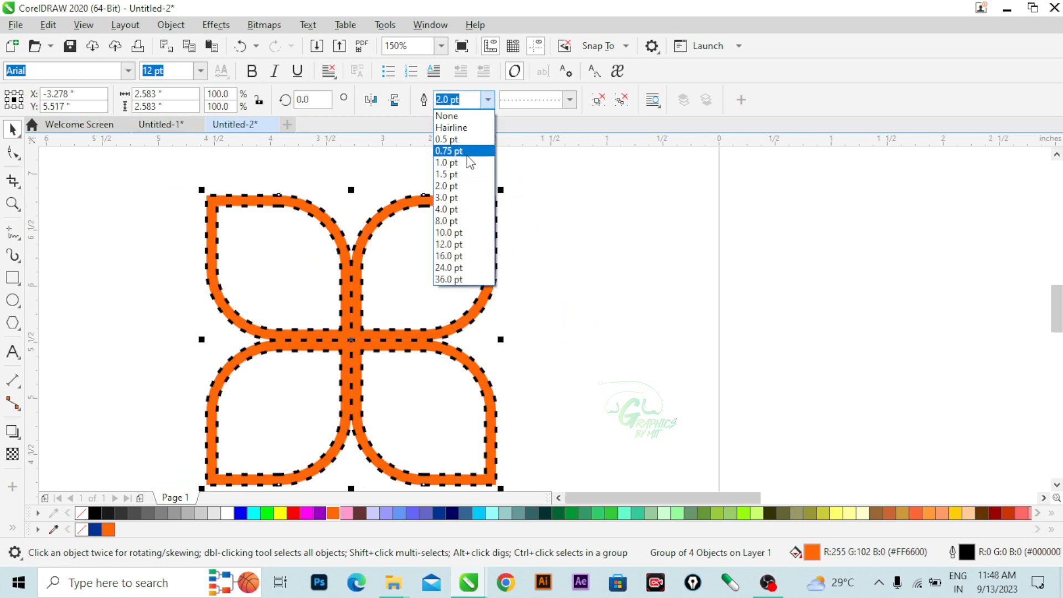
click(454, 139)
scroll(365, 287, up, 3)
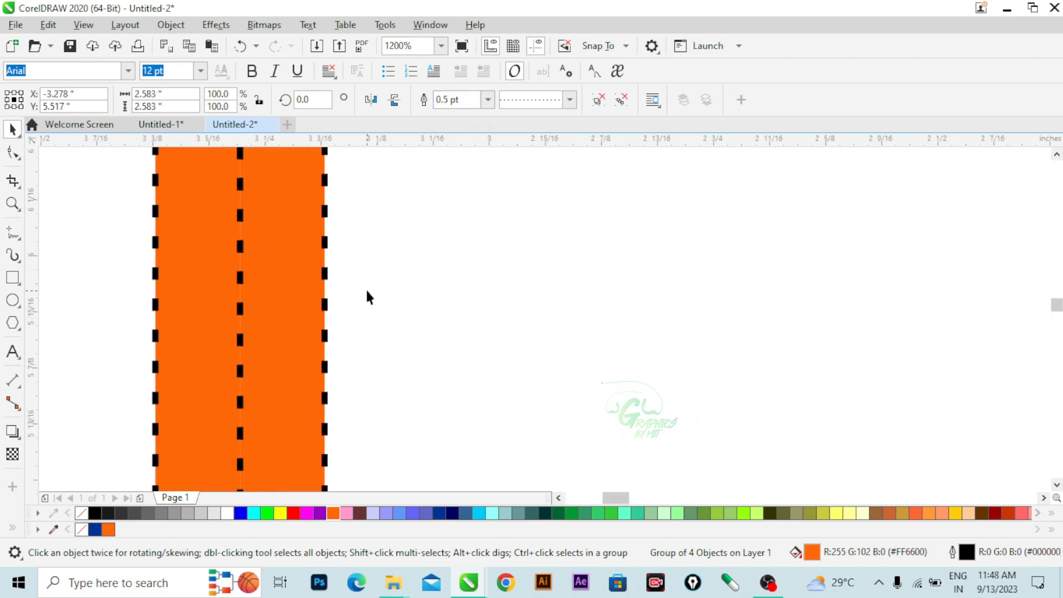
scroll(365, 288, down, 3)
scroll(365, 294, up, 4)
scroll(455, 229, down, 2)
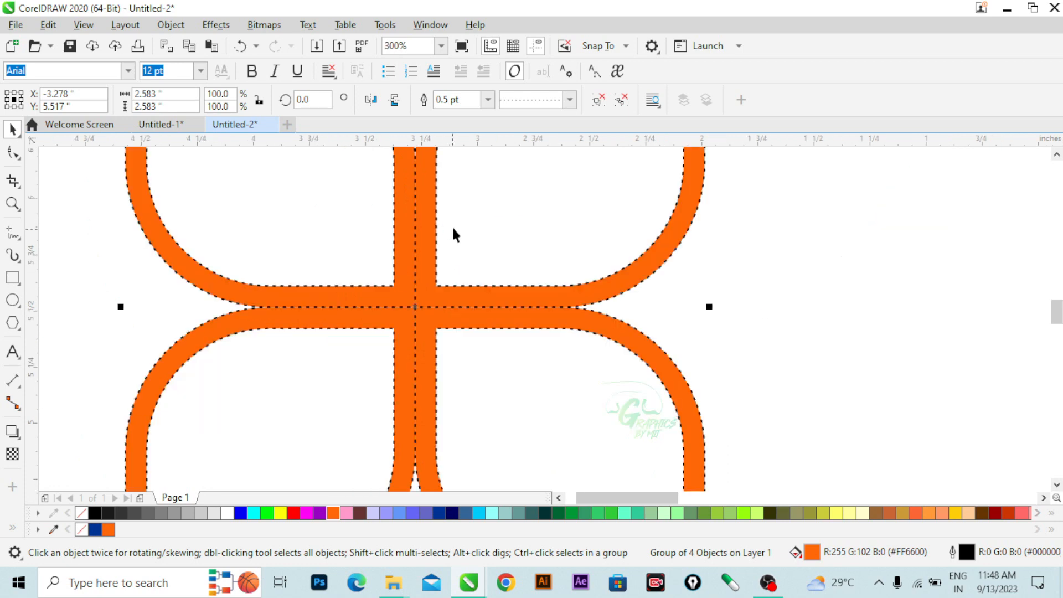
Step: Change the group's outline to a solid line style and check the centre seams up close
click(570, 101)
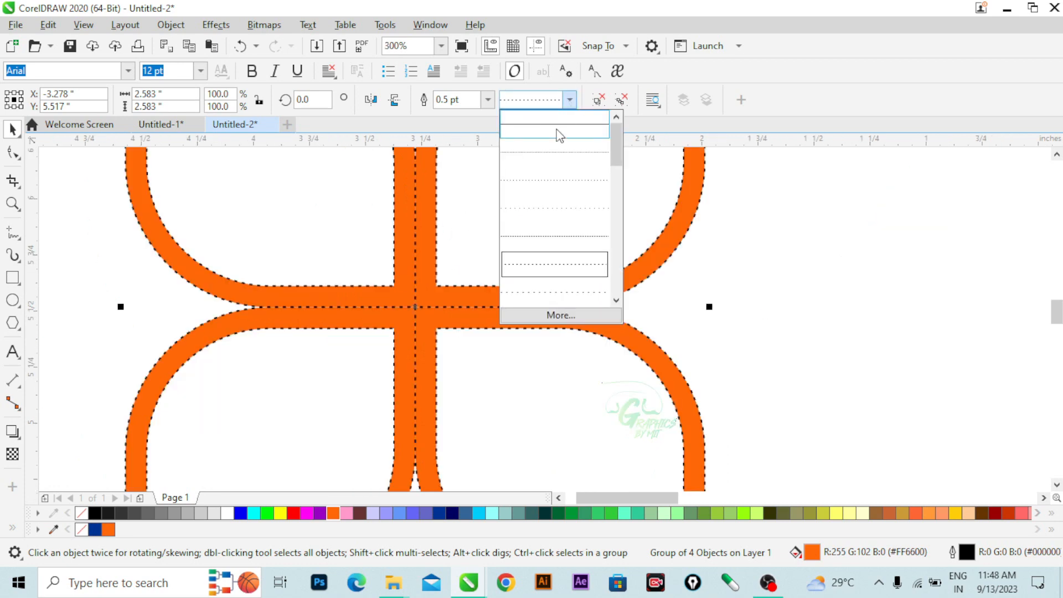
click(559, 131)
scroll(369, 297, down, 3)
scroll(347, 324, up, 5)
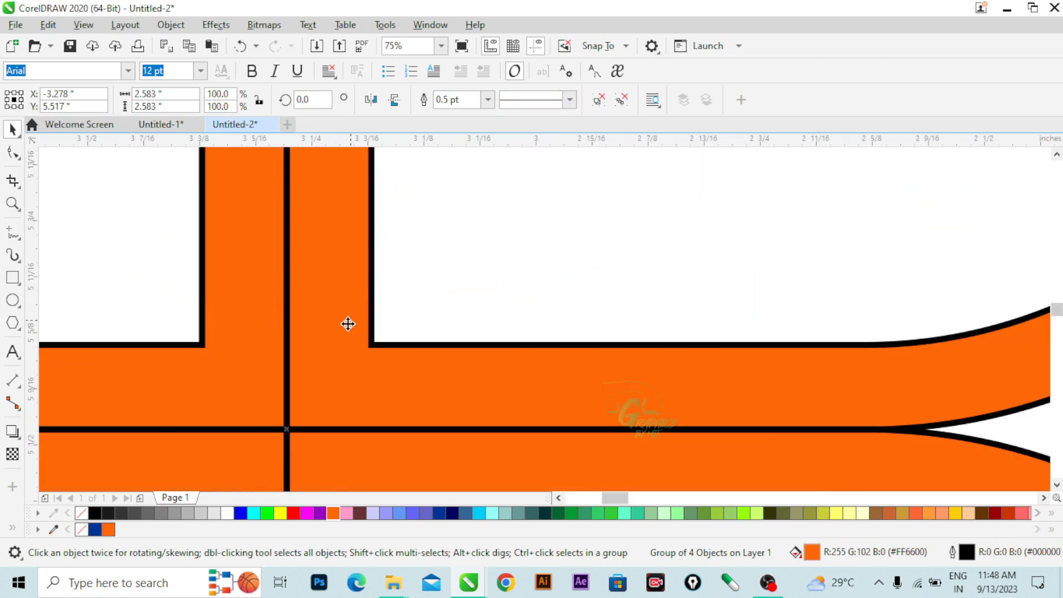
scroll(348, 324, down, 5)
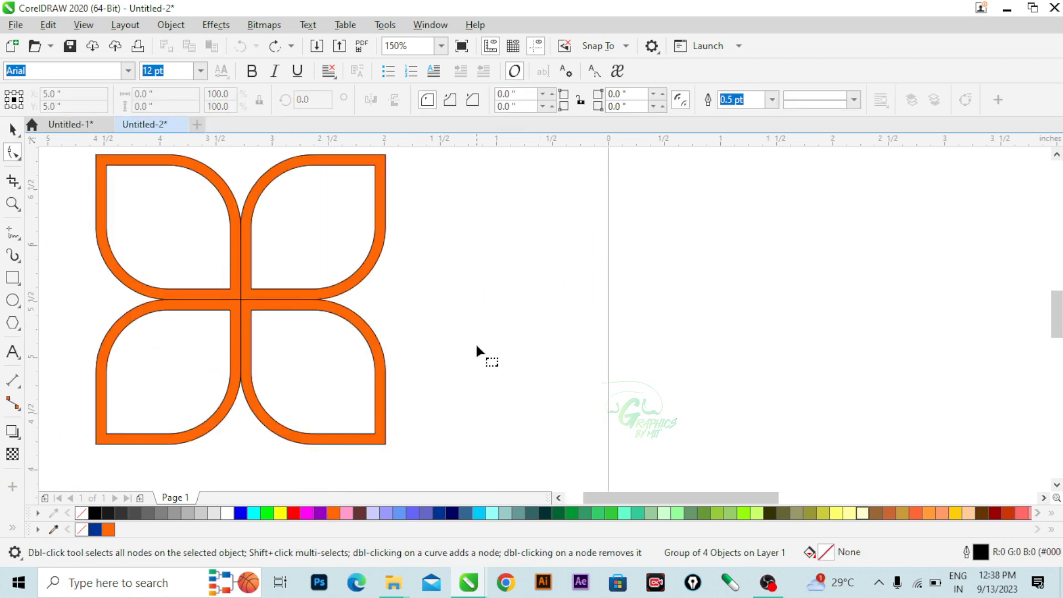
Step: Select the whole flower group and delete it from the drawing
scroll(346, 331, down, 2)
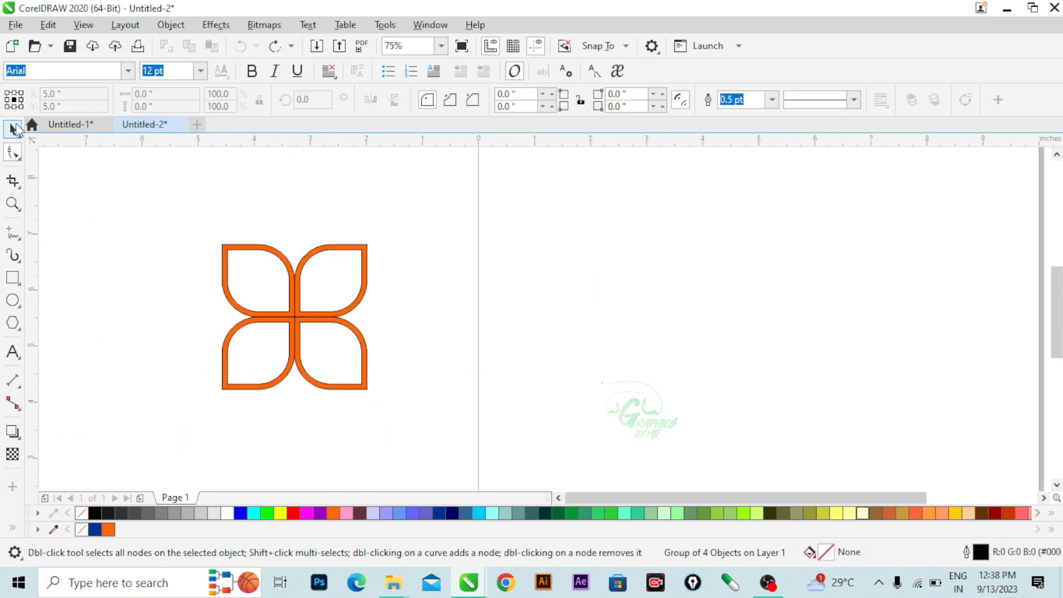
click(12, 129)
drag(109, 185, 427, 423)
key(Delete)
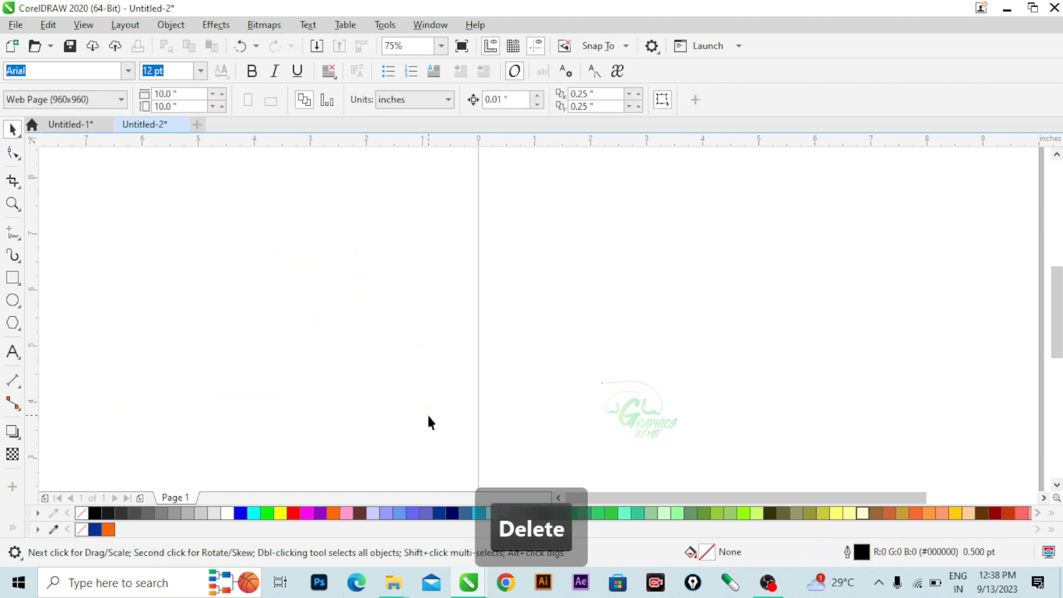
Step: Draw a rectangle about 6.47 in wide and 2.97 in high in the lower half of the page
scroll(332, 381, down, 2)
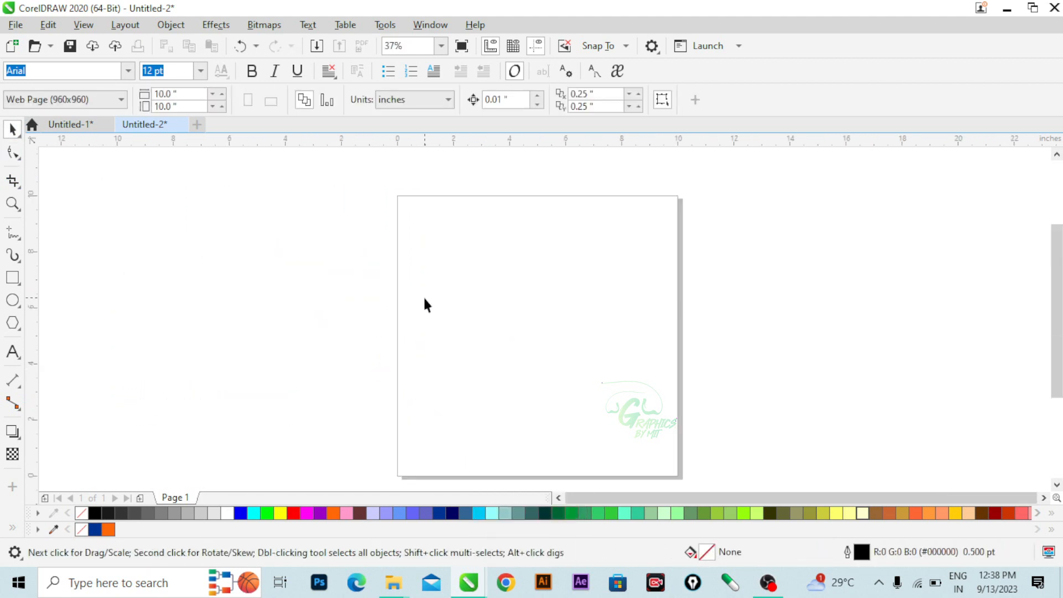
scroll(500, 405, up, 2)
scroll(429, 354, down, 2)
key(F6)
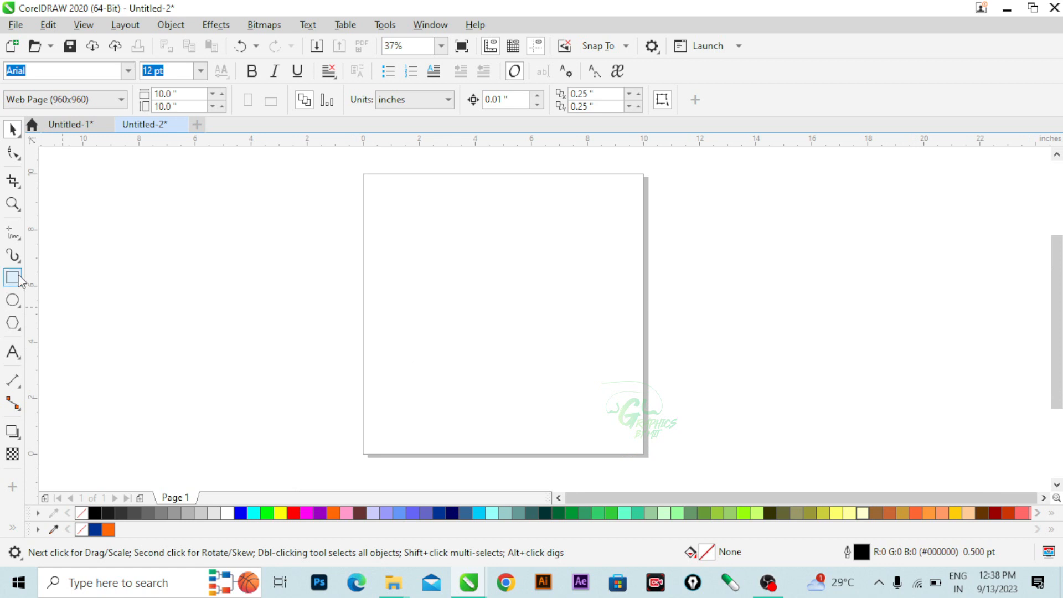
drag(388, 303, 570, 387)
Step: Activate the Shape tool and convert the rectangle to curves
click(16, 157)
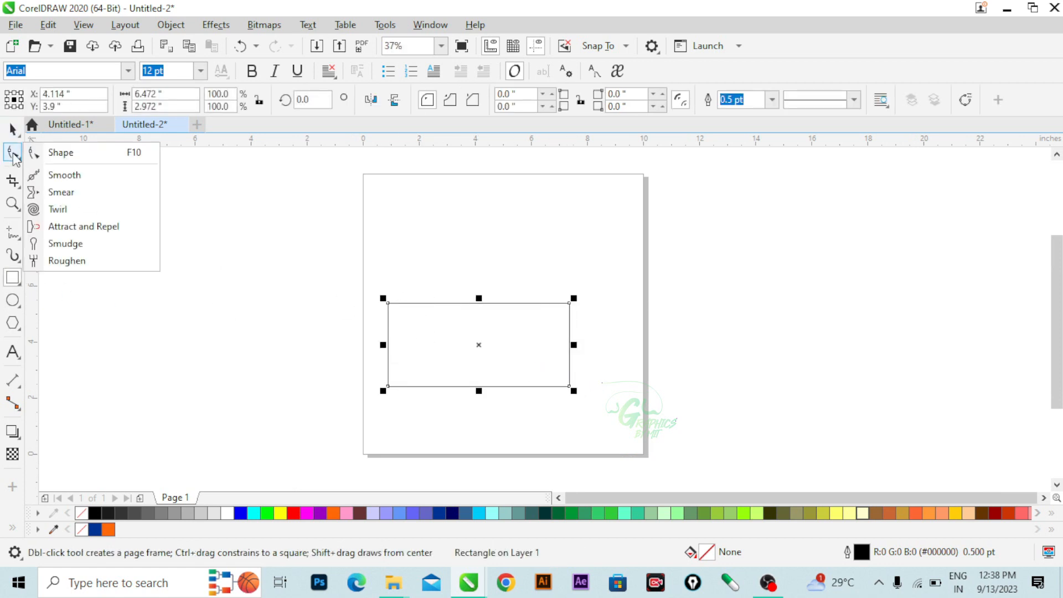
click(47, 155)
right_click(436, 322)
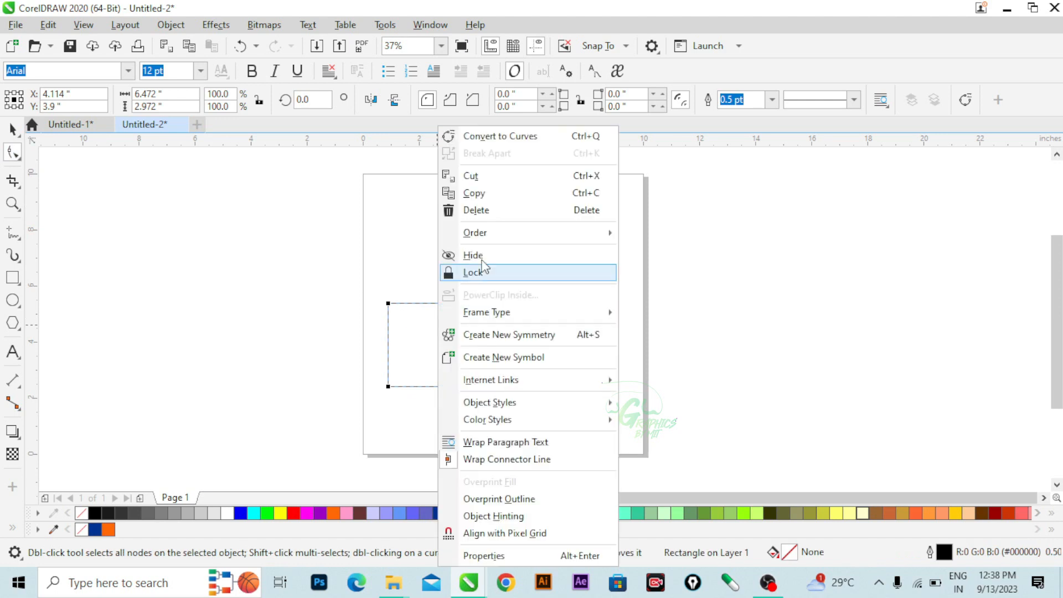
click(518, 139)
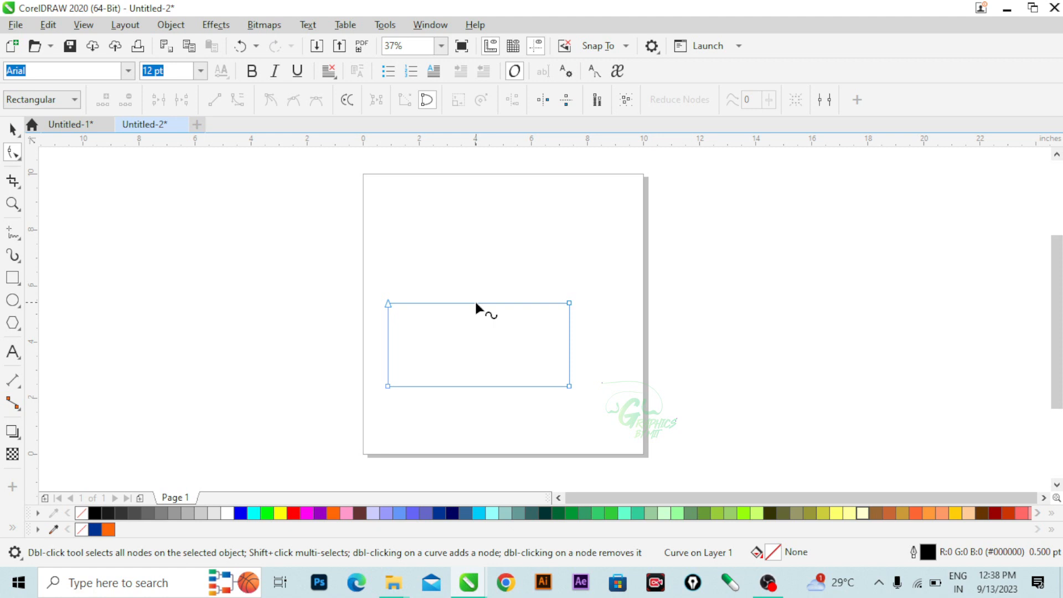
Step: Add a node at the middle of the rectangle's top edge and select that node
scroll(476, 306, up, 2)
scroll(474, 283, down, 1)
scroll(477, 307, up, 1)
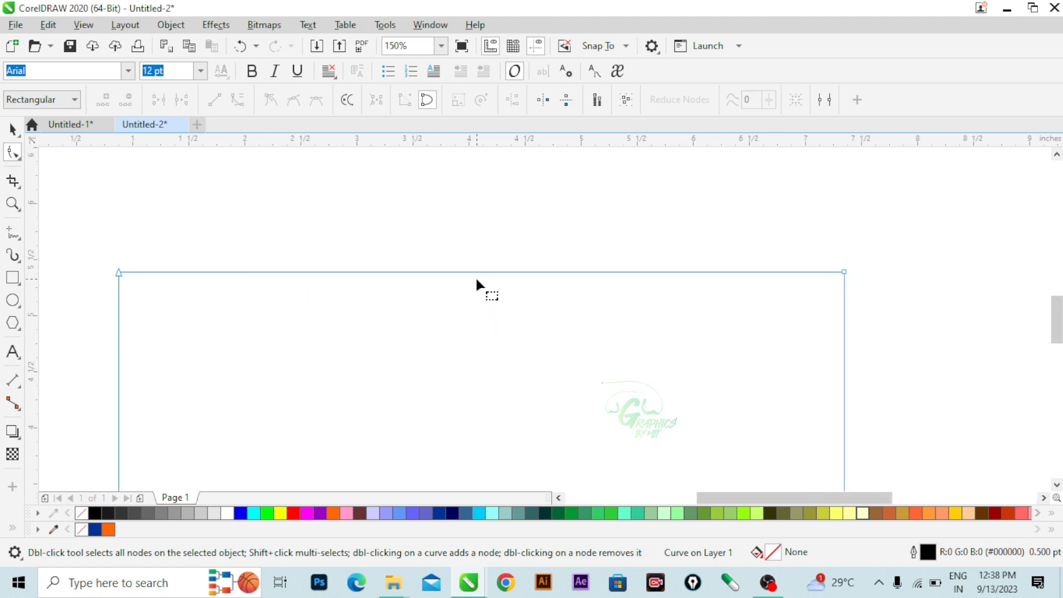
scroll(476, 285, down, 1)
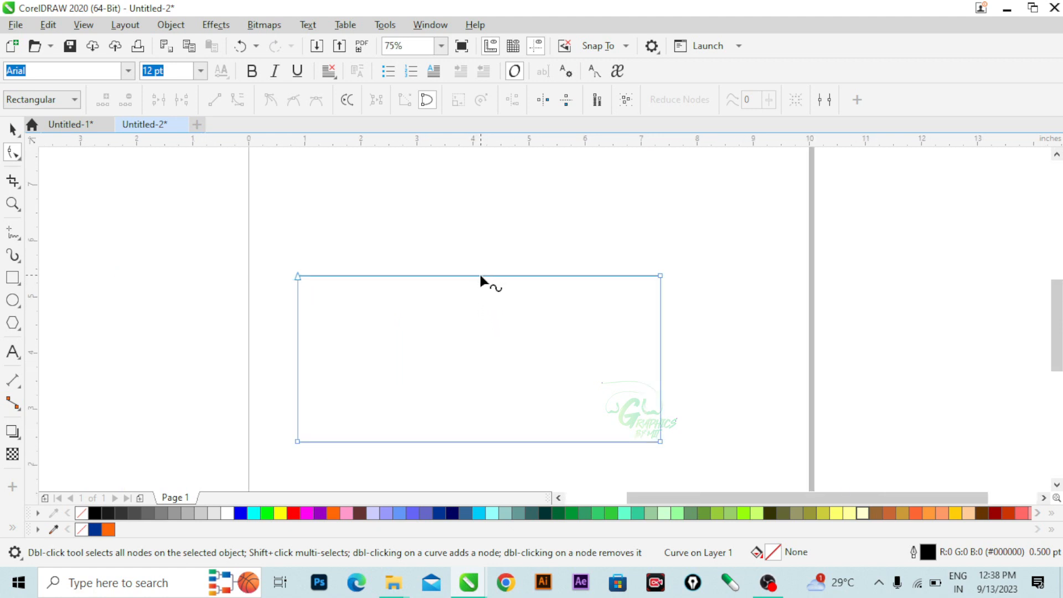
click(480, 275)
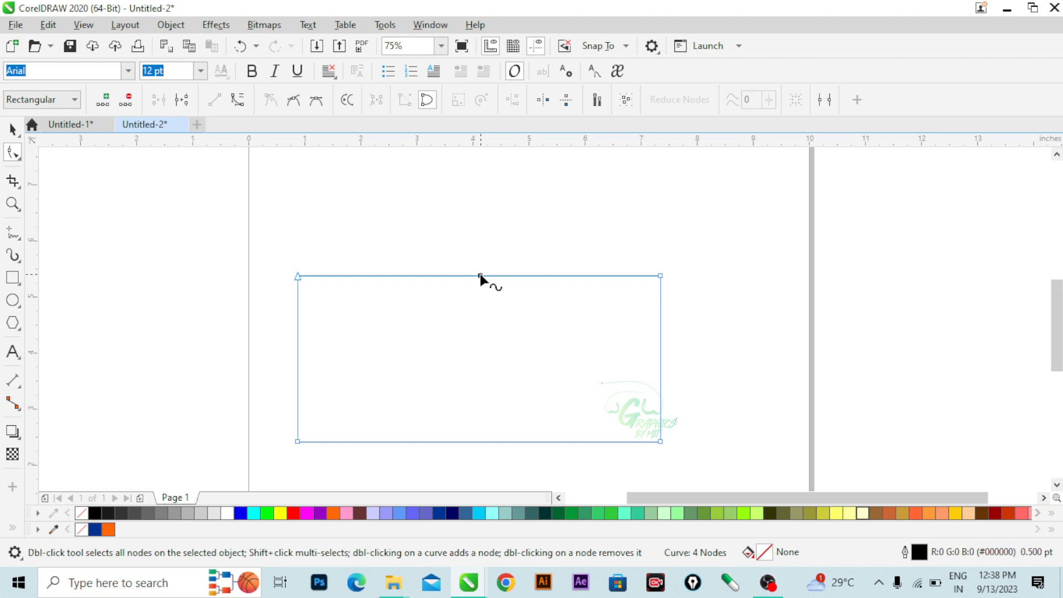
scroll(480, 275, up, 3)
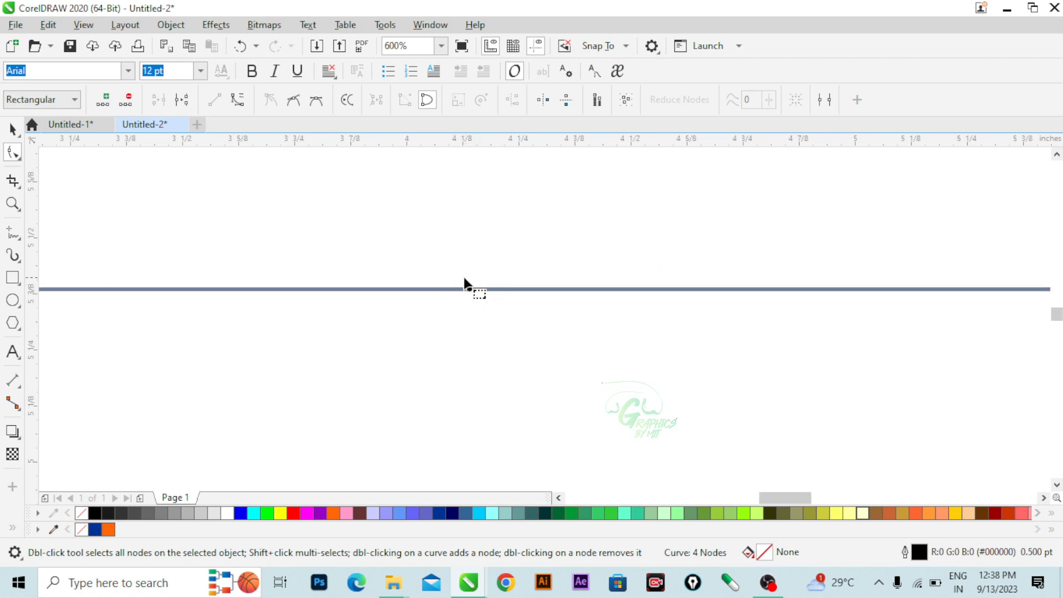
scroll(480, 275, down, 2)
scroll(479, 275, up, 1)
scroll(480, 276, down, 1)
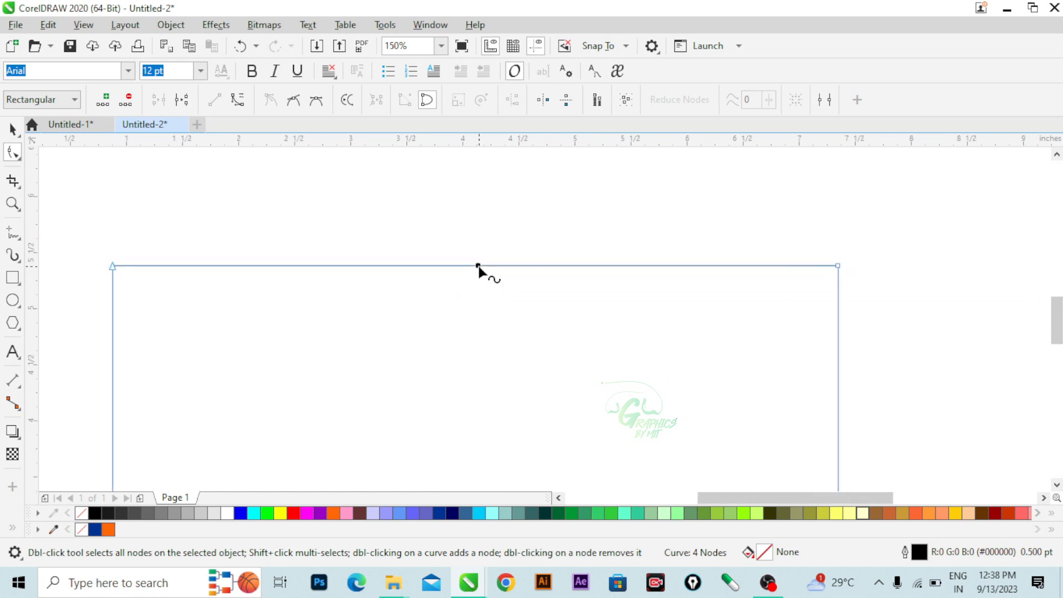
scroll(479, 267, down, 1)
scroll(479, 267, up, 2)
scroll(477, 274, down, 1)
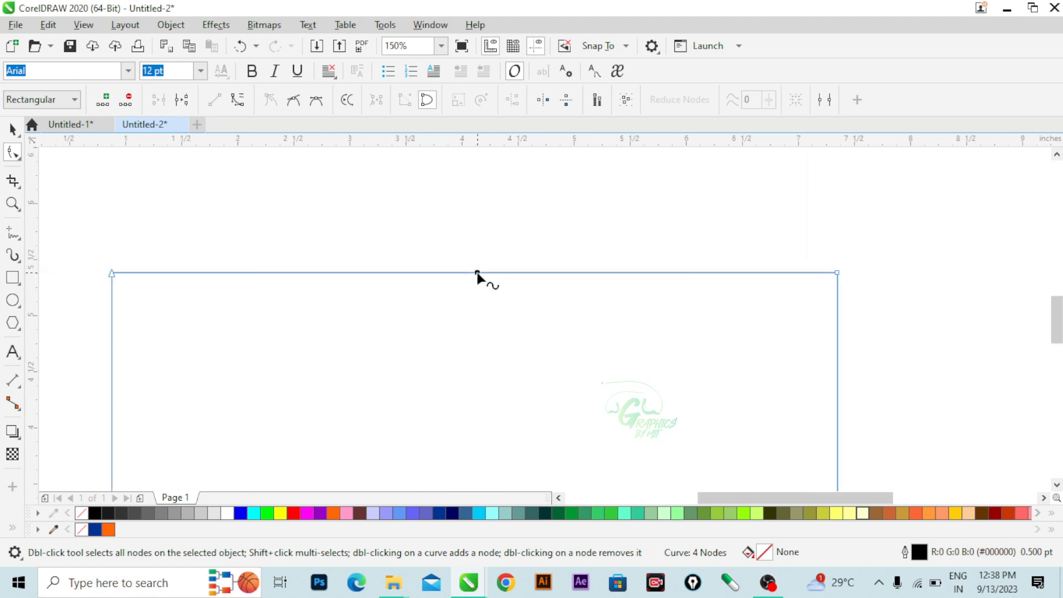
scroll(477, 273, down, 1)
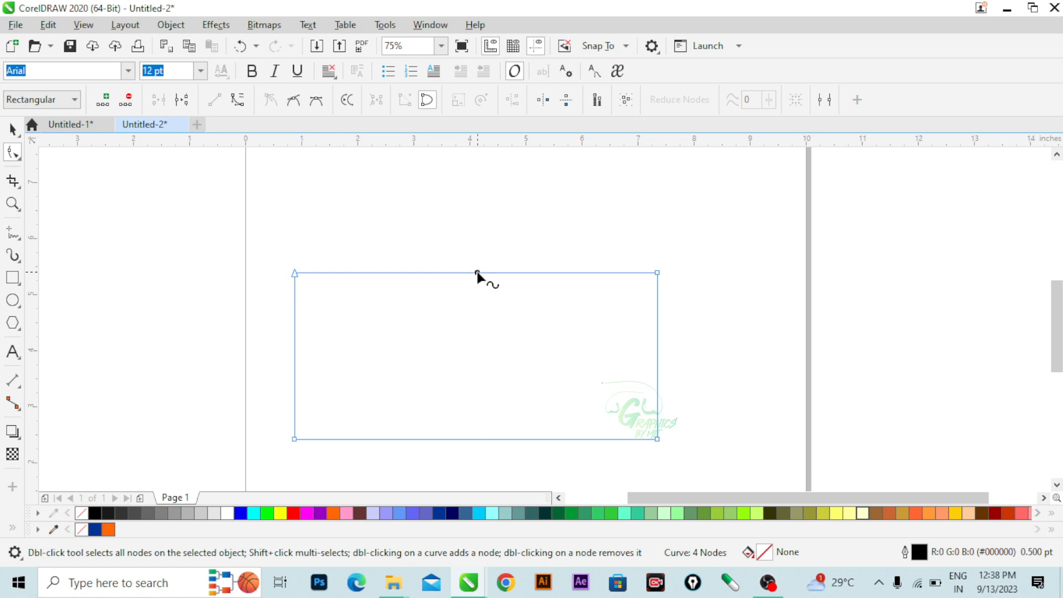
right_click(477, 274)
click(496, 281)
scroll(477, 274, up, 3)
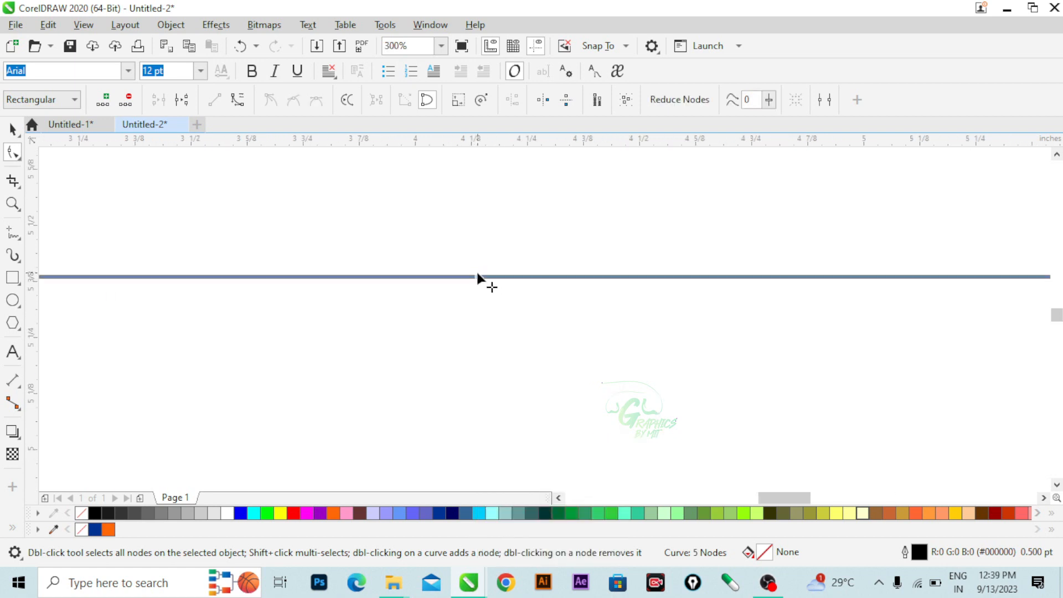
drag(435, 231, 532, 332)
scroll(475, 272, up, 2)
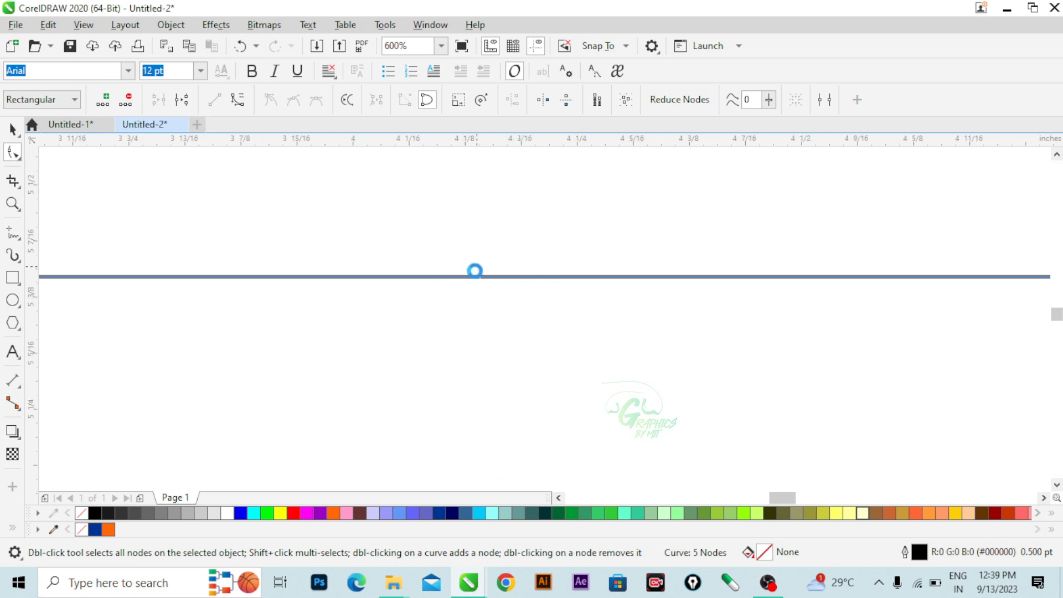
Step: Add a node at the middle of the rectangle's bottom edge
scroll(465, 285, down, 6)
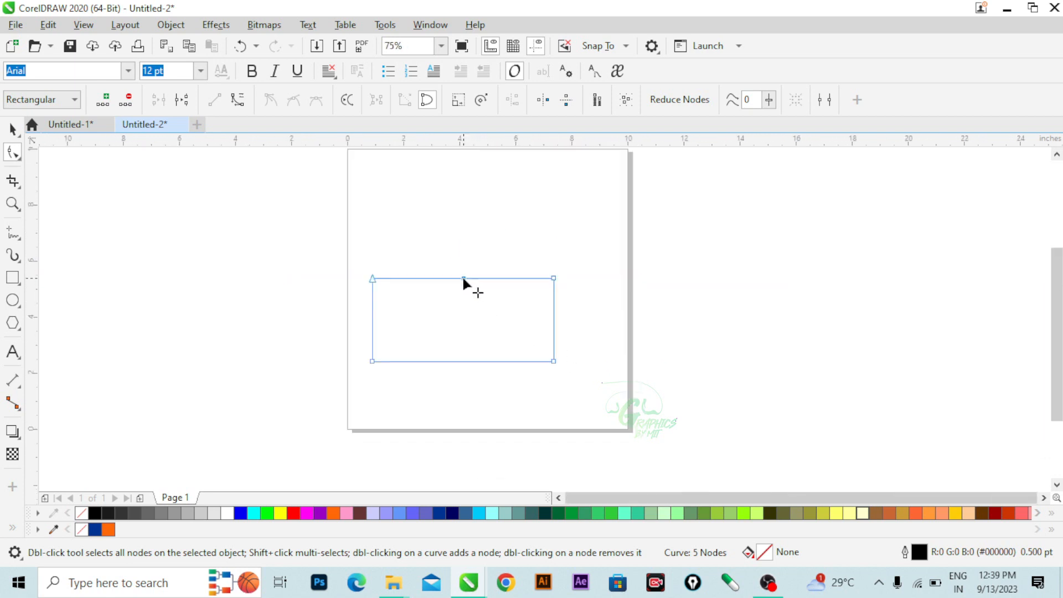
scroll(470, 369, up, 3)
scroll(477, 373, down, 2)
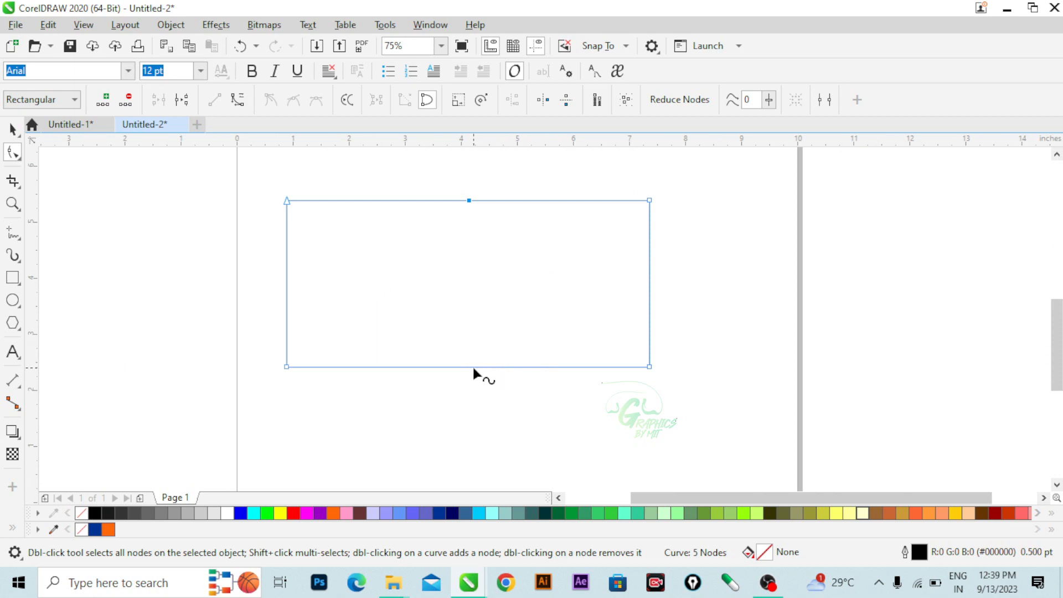
right_click(472, 366)
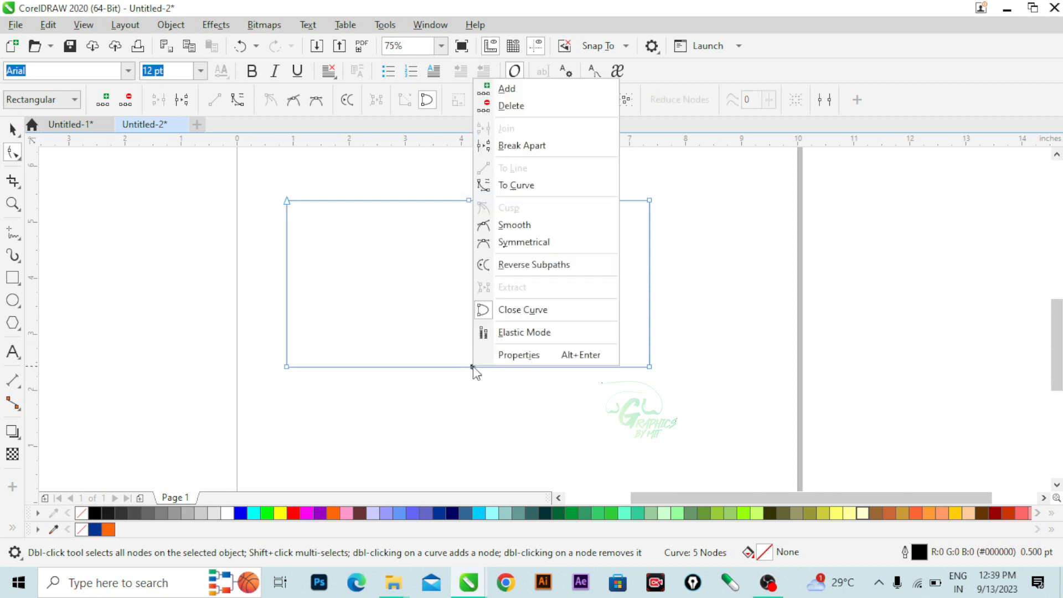
click(526, 90)
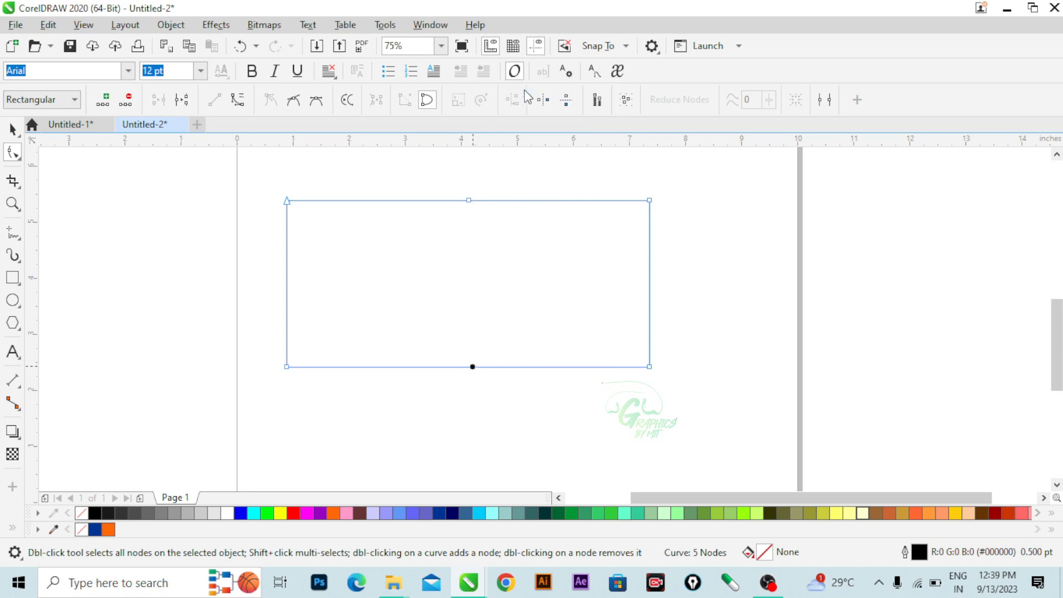
scroll(491, 327, down, 2)
scroll(487, 374, up, 2)
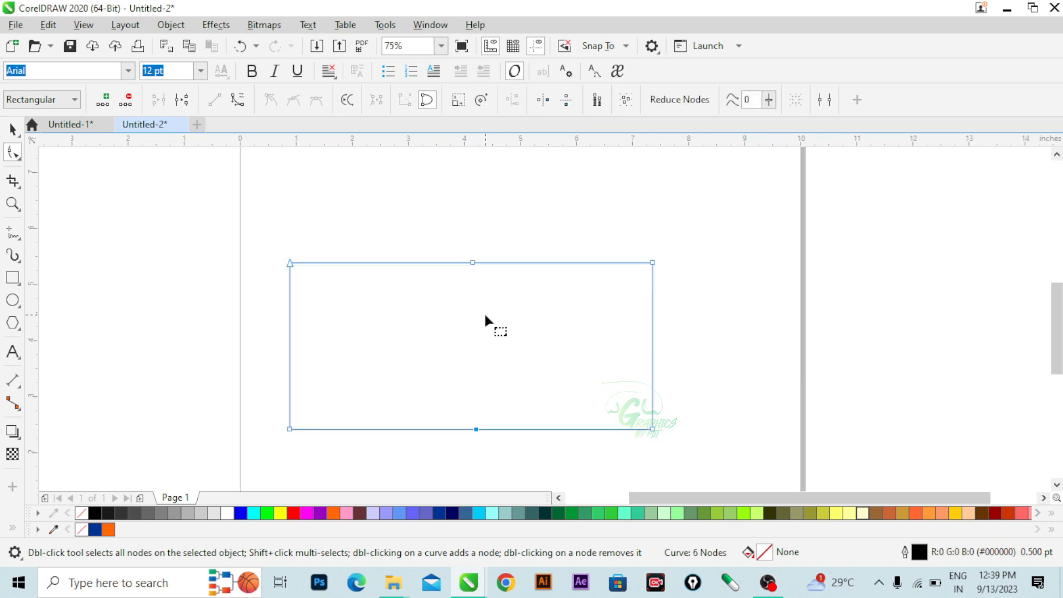
Step: Pull the top middle node up and the bottom middle node down to form an elongated hexagon about 12 in high
scroll(474, 272, down, 2)
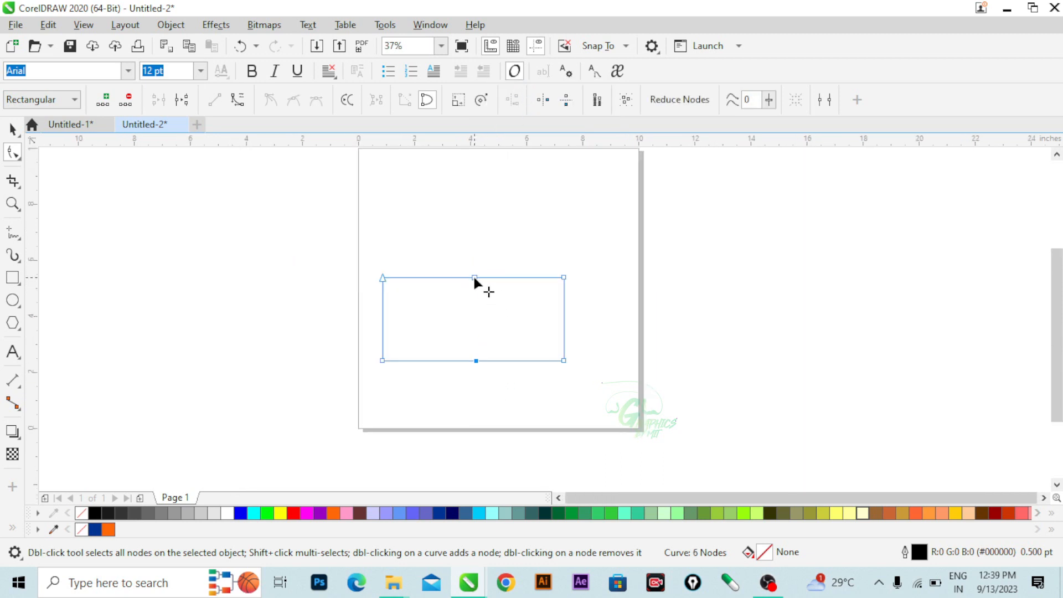
drag(474, 278, 473, 163)
drag(474, 361, 479, 455)
scroll(446, 421, down, 2)
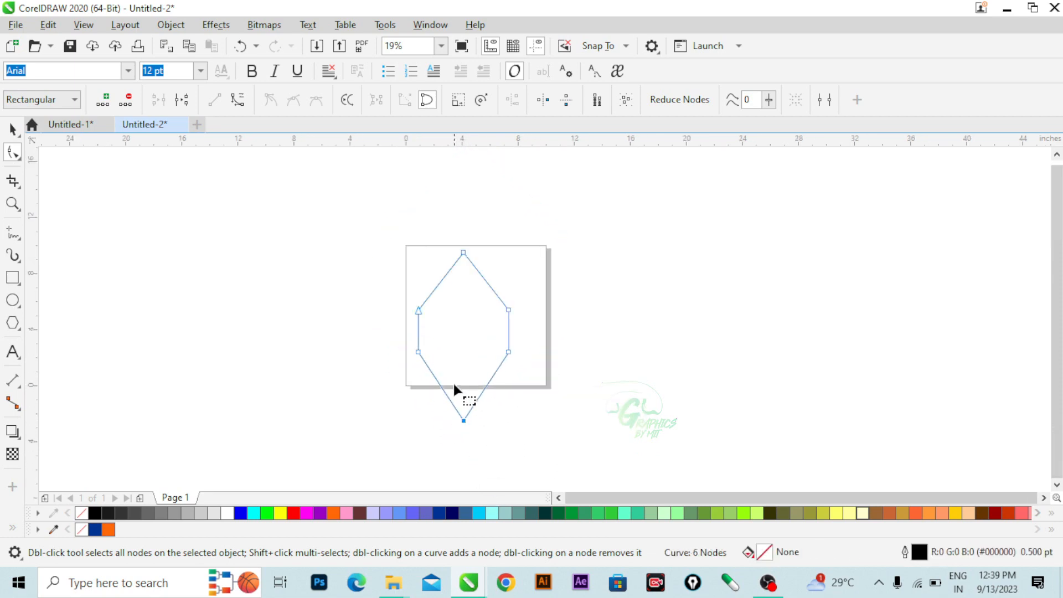
Step: Resize the hexagon to about 2.9 in wide and 8.73 in high and move it to the left part of the page
click(9, 125)
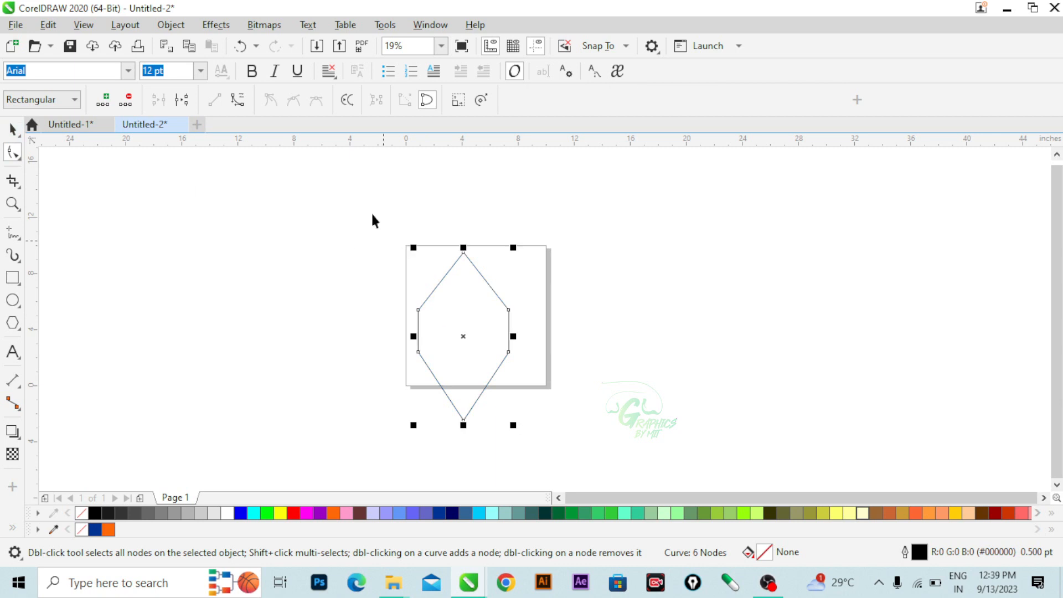
mouse_move(370, 209)
mouse_down()
mouse_move(486, 367)
mouse_move(532, 454)
mouse_up()
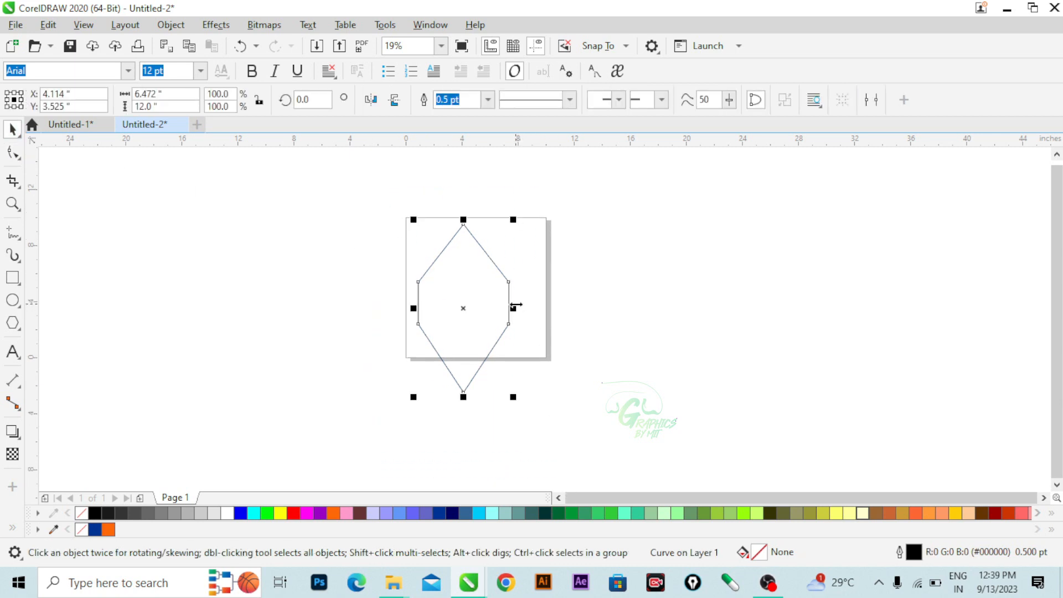
drag(515, 306, 489, 308)
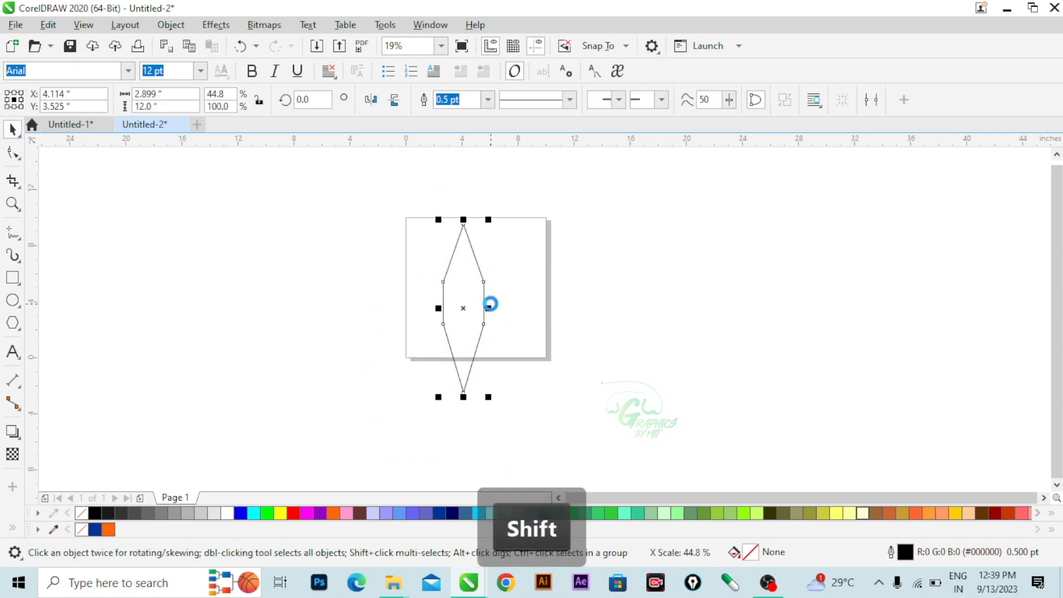
drag(463, 219, 464, 242)
drag(469, 319, 443, 299)
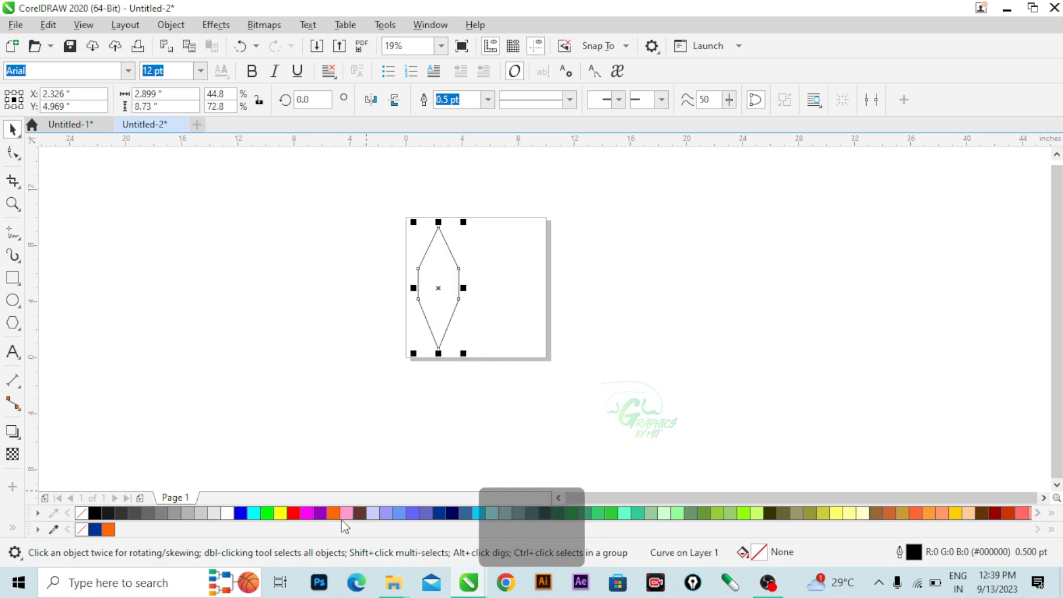
Step: Fill the hexagon with dark grey #333333, resize it to about 1.42 in wide and 9.45 in high, and select it
click(121, 513)
scroll(429, 247, up, 1)
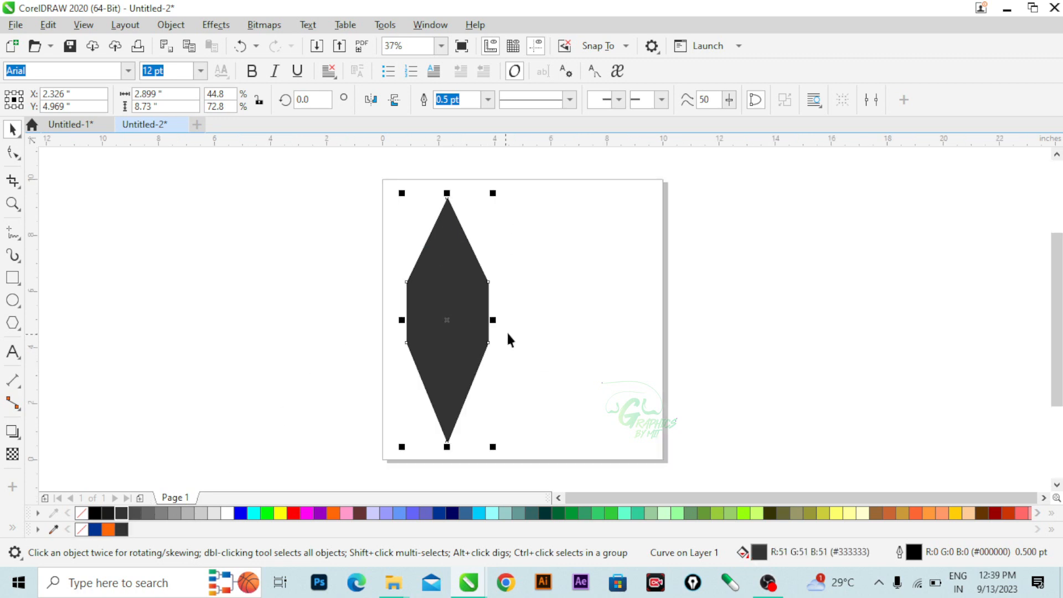
drag(497, 317, 469, 317)
click(501, 368)
click(443, 339)
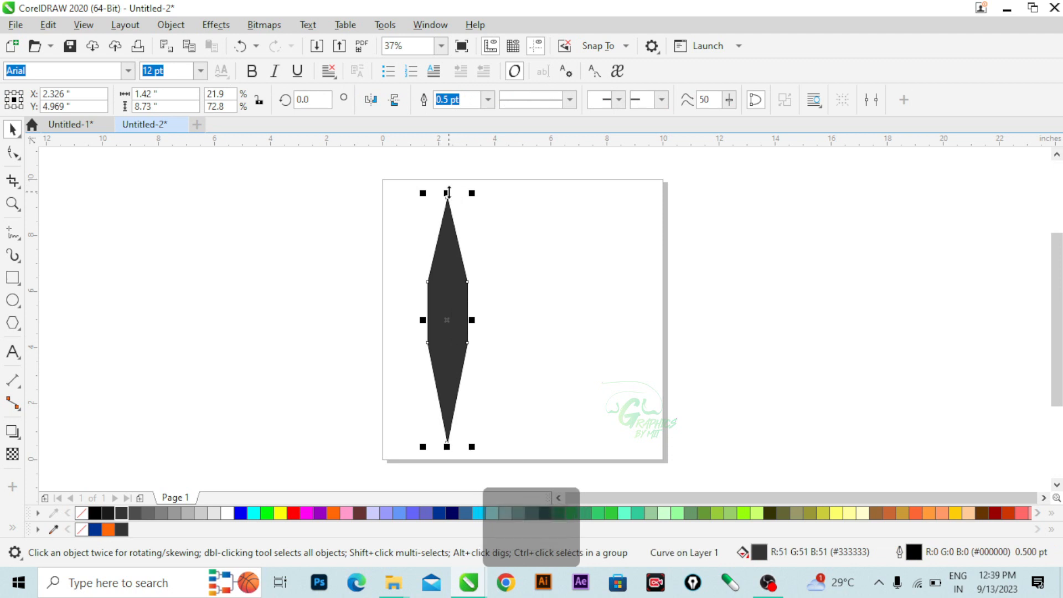
drag(447, 190, 448, 182)
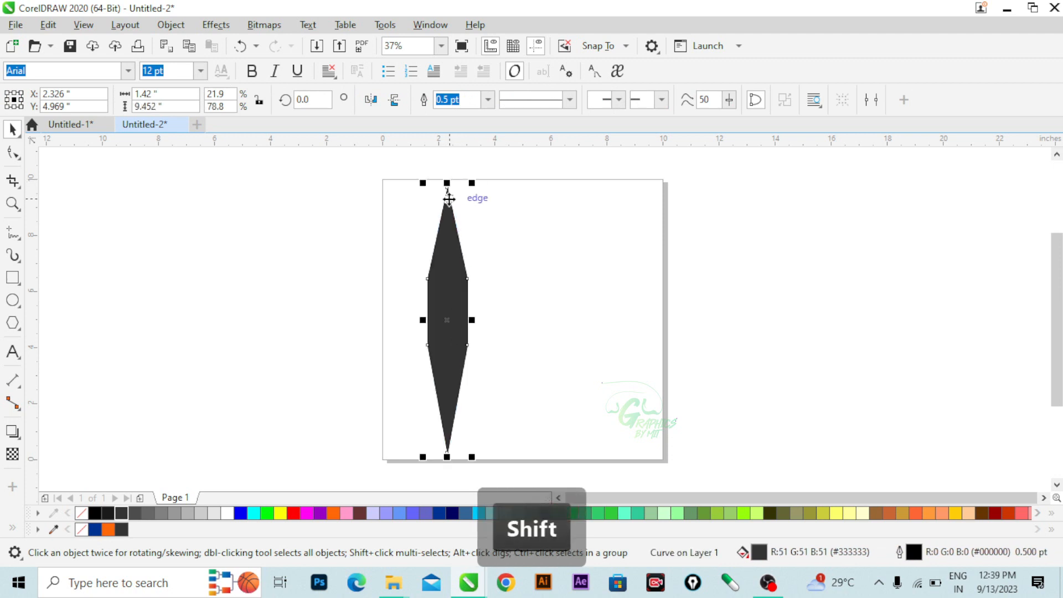
drag(373, 161, 534, 460)
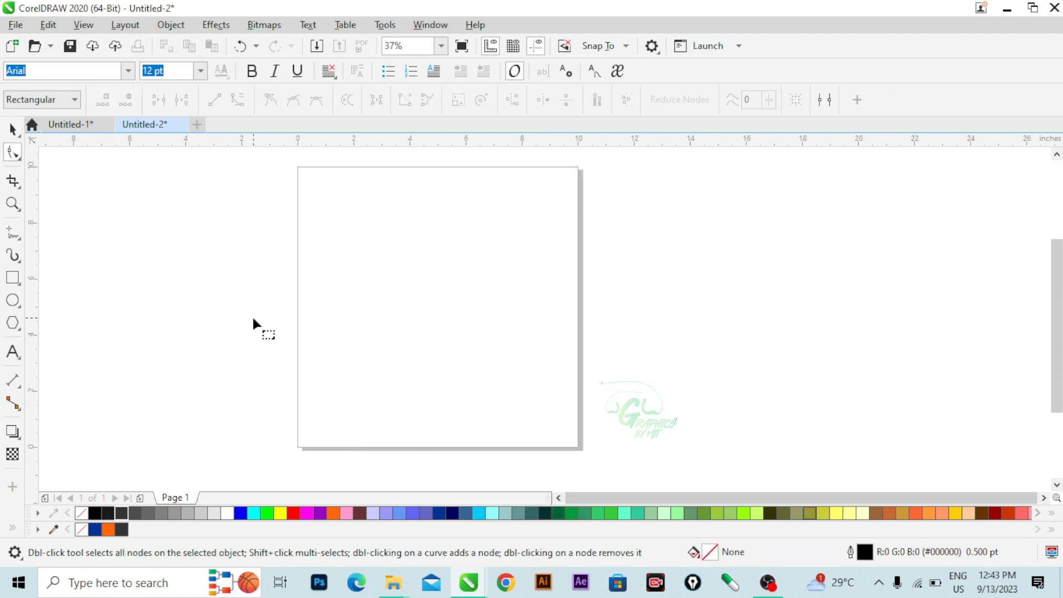
Step: Draw a rectangle about 7 in wide and 3.39 in high in the middle of the empty page
click(12, 277)
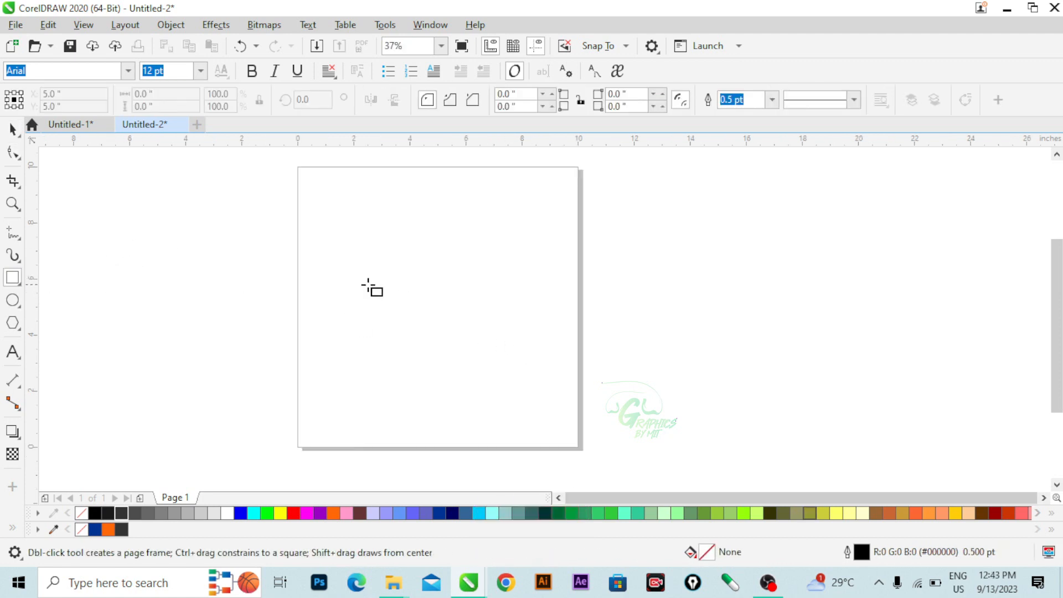
drag(346, 282, 541, 372)
scroll(441, 306, up, 2)
scroll(450, 296, down, 1)
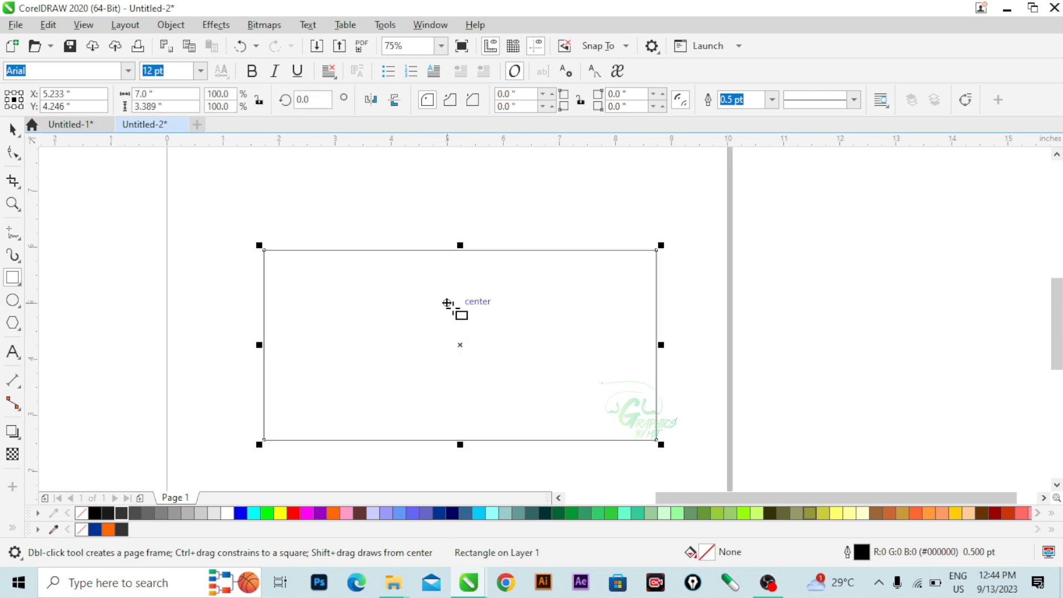
Step: Activate the Shape tool and convert the new rectangle to curves
click(13, 152)
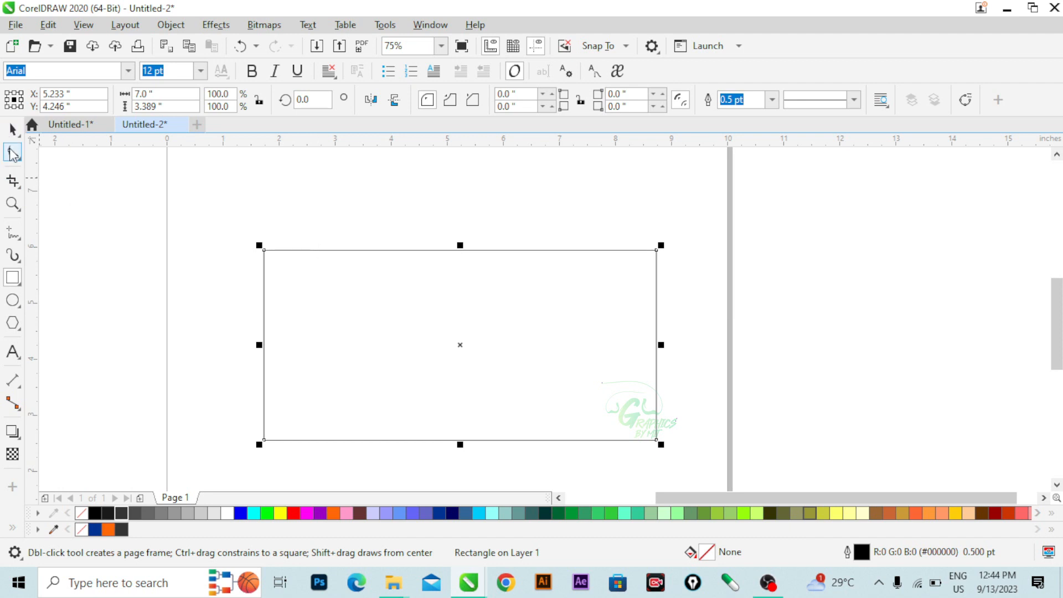
right_click(410, 317)
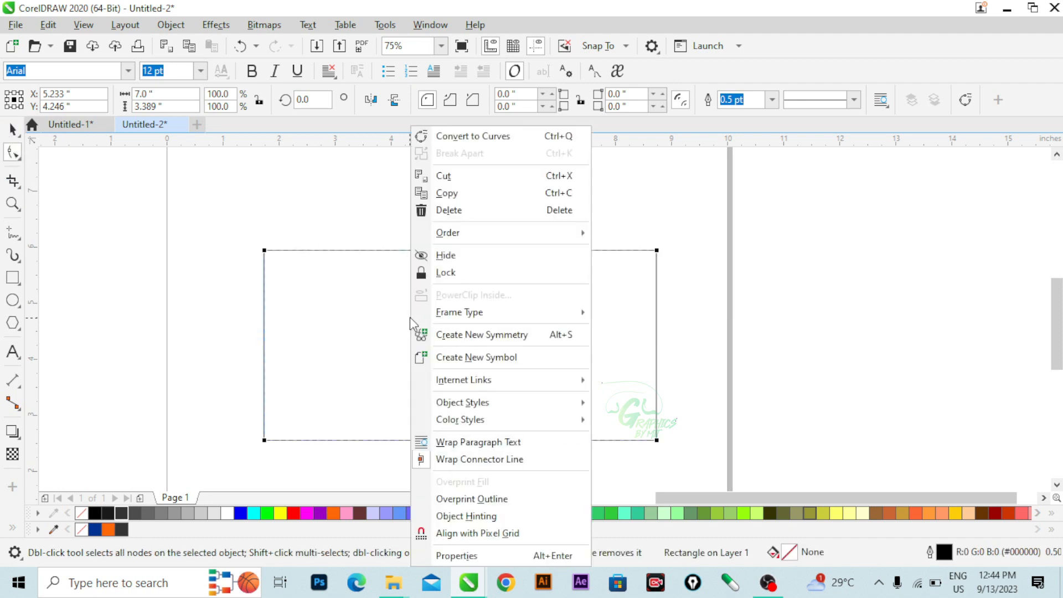
click(465, 137)
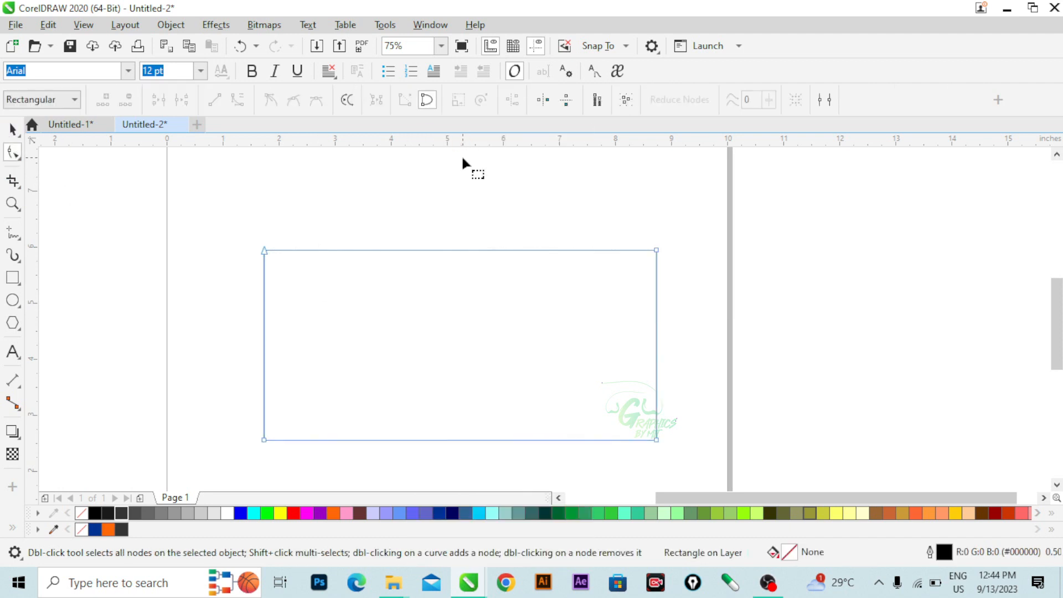
click(453, 250)
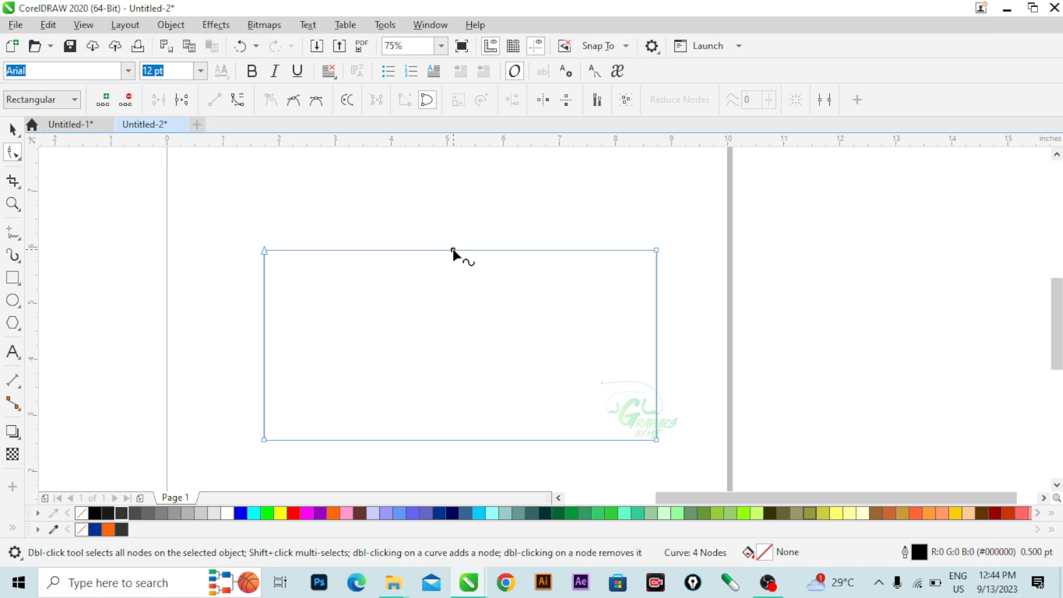
scroll(453, 252, up, 3)
scroll(456, 257, down, 2)
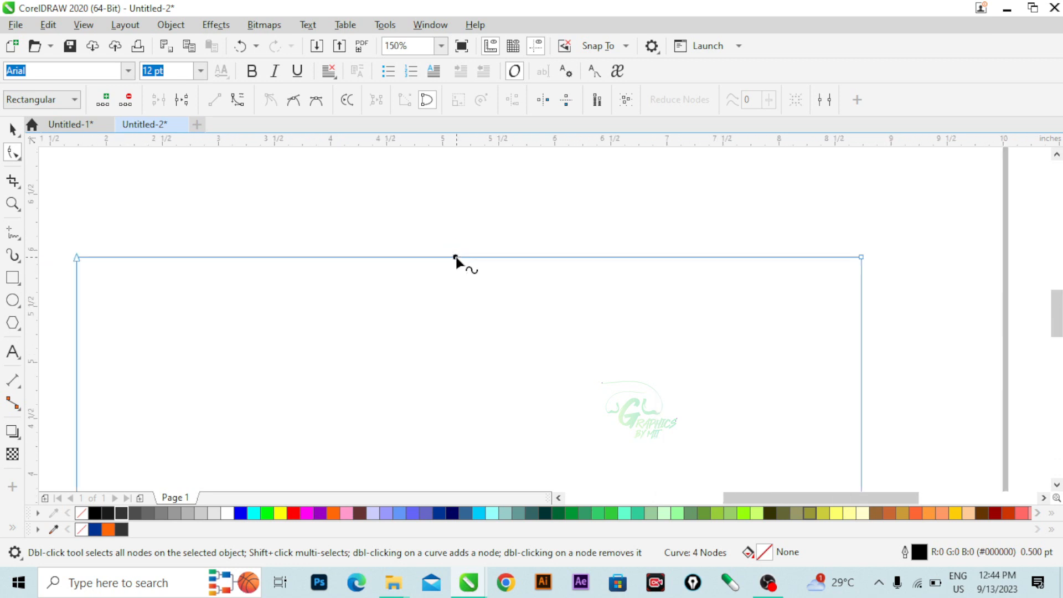
scroll(456, 257, down, 1)
right_click(456, 257)
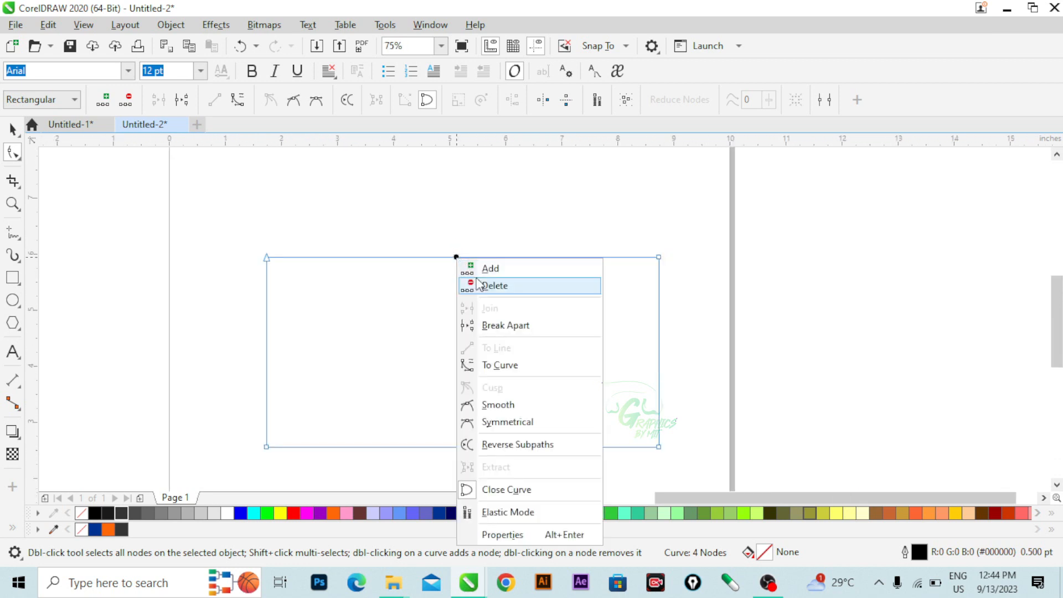
click(463, 222)
click(464, 221)
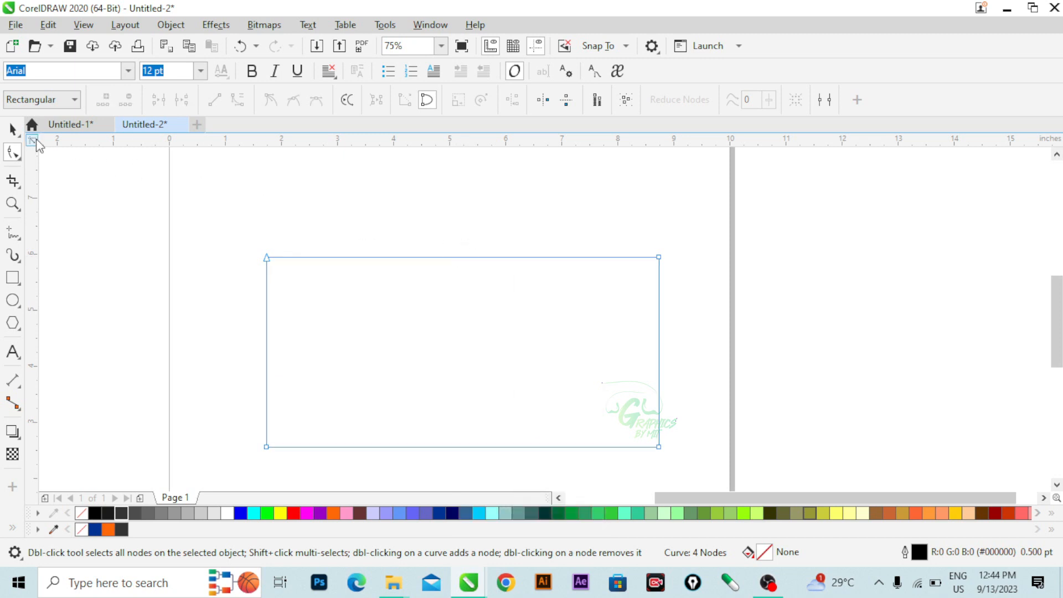
Step: Add a node at the middle of the rectangle's top edge and pull it down to form a V-shaped notch about 2 in deep
double_click(458, 258)
drag(459, 257, 454, 371)
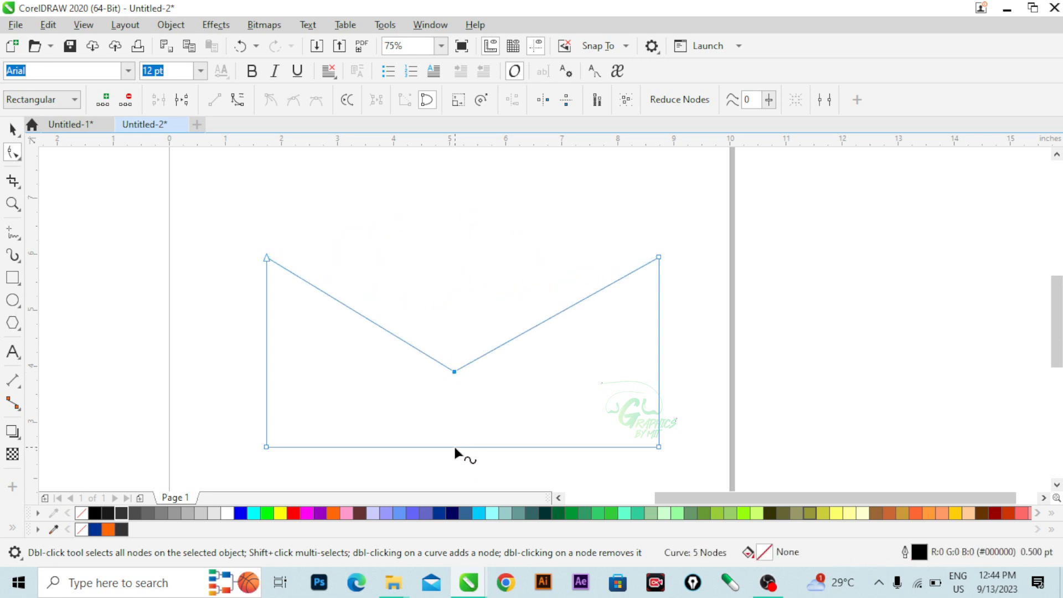
scroll(453, 446, up, 2)
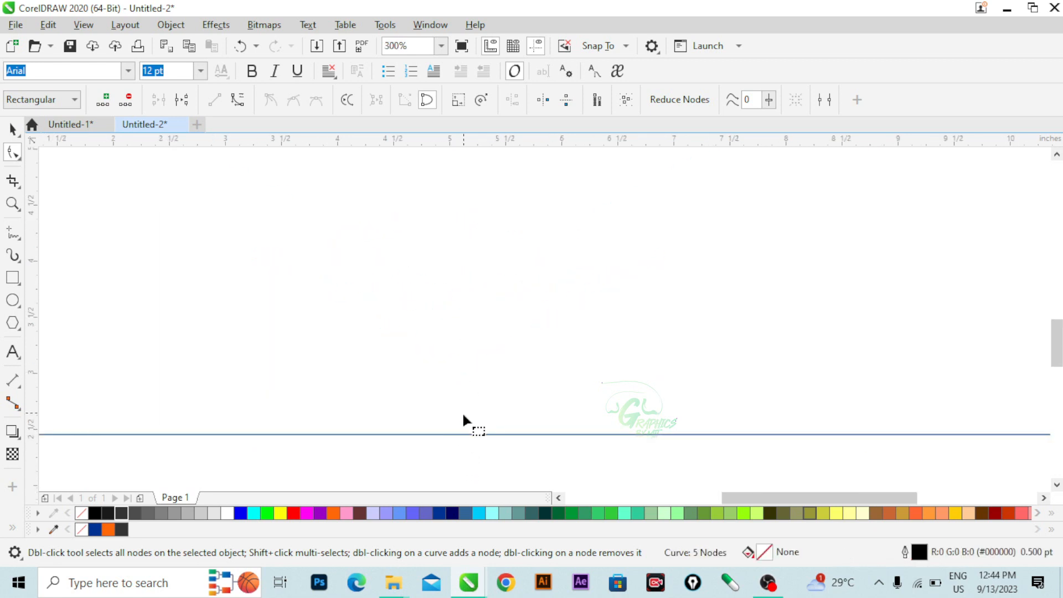
Step: Add a node at the middle of the rectangle's bottom edge and pull it up to the tip of the V notch
scroll(462, 410, down, 2)
scroll(465, 423, up, 2)
double_click(461, 417)
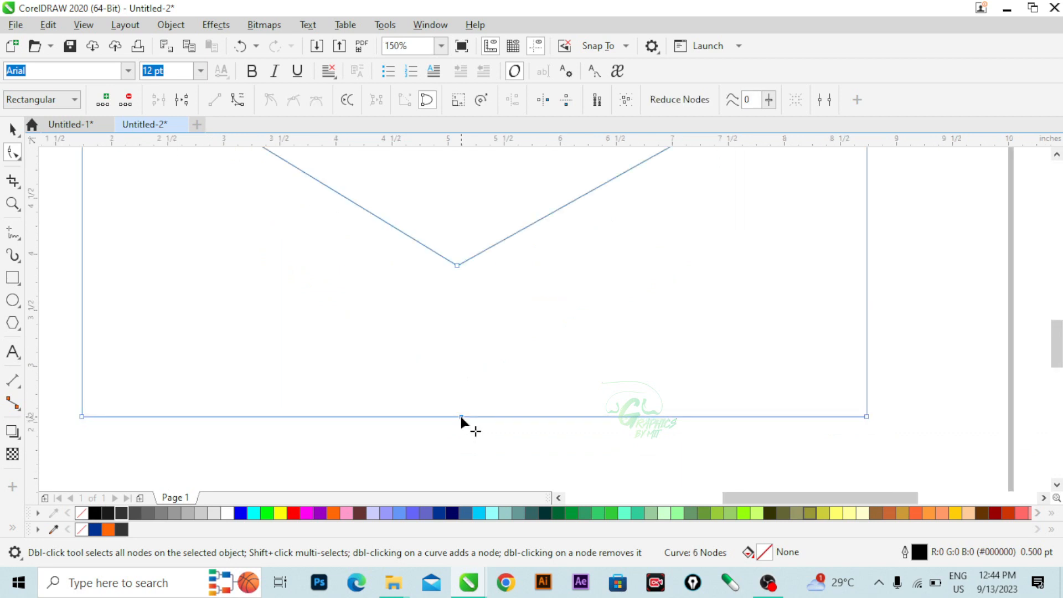
drag(460, 414, 453, 267)
scroll(464, 331, down, 2)
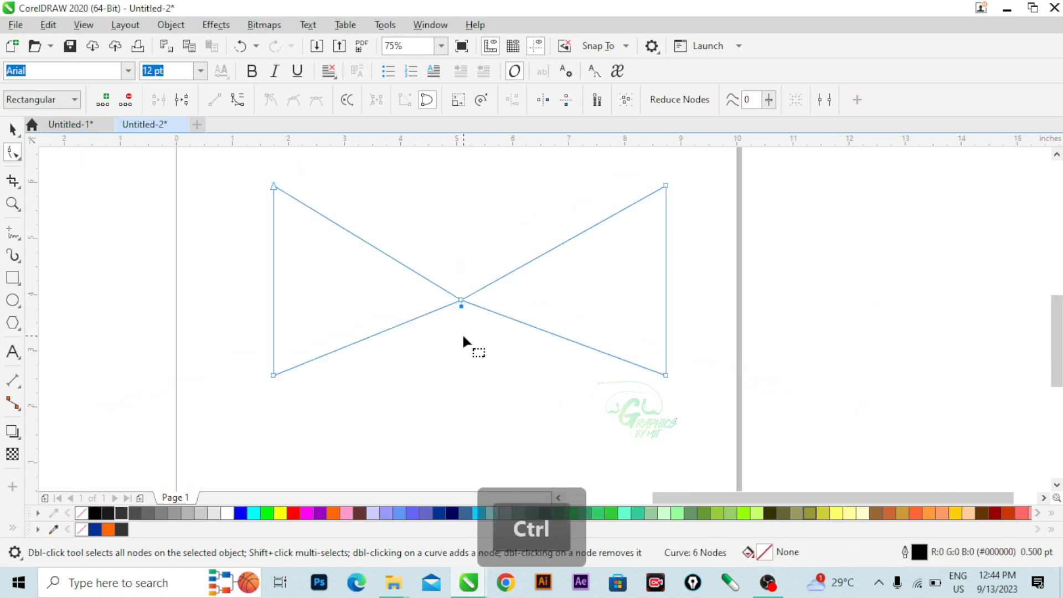
Step: Undo the node moves that shaped the notches and delete the remaining node at the middle of the rectangle's top edge
key(ctrl+z)
key(ctrl+z)
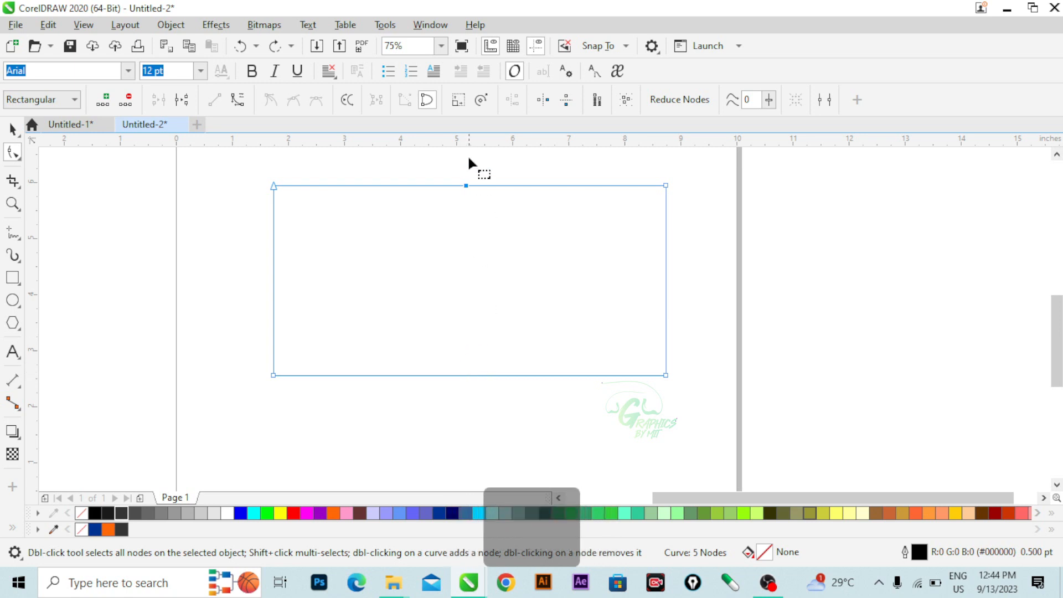
scroll(467, 167, up, 3)
scroll(476, 244, down, 3)
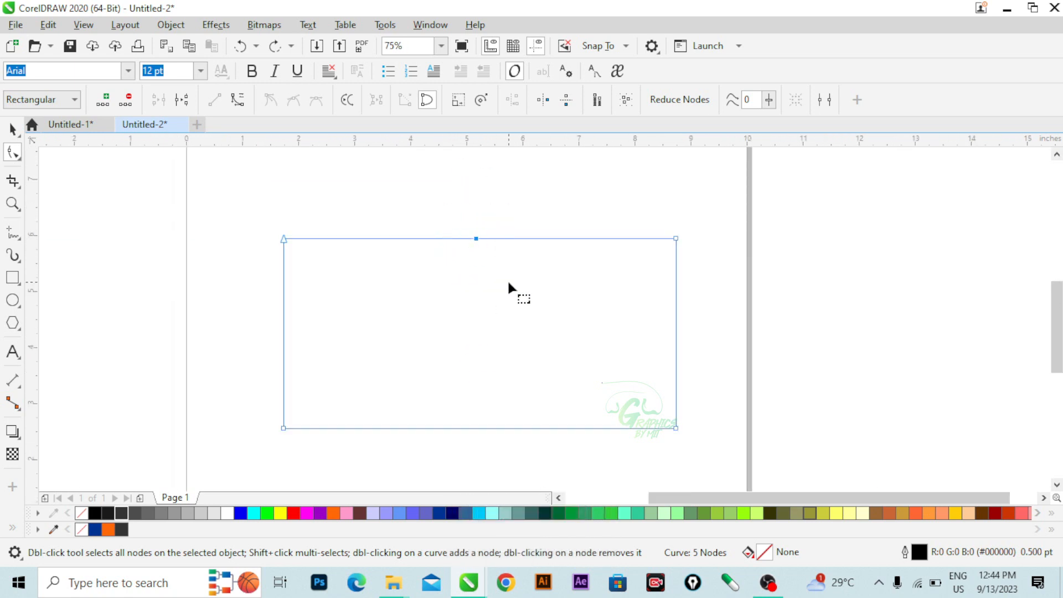
key(Delete)
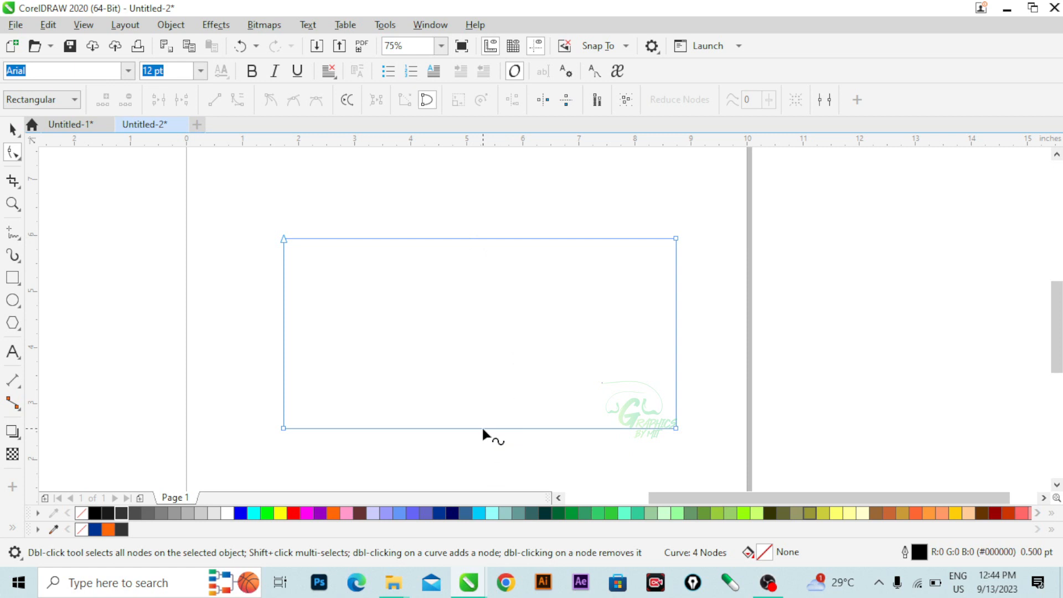
Step: Add a node at the middle of the rectangle's top edge, marquee-select it and delete it
double_click(479, 238)
scroll(479, 239, up, 2)
scroll(479, 239, down, 2)
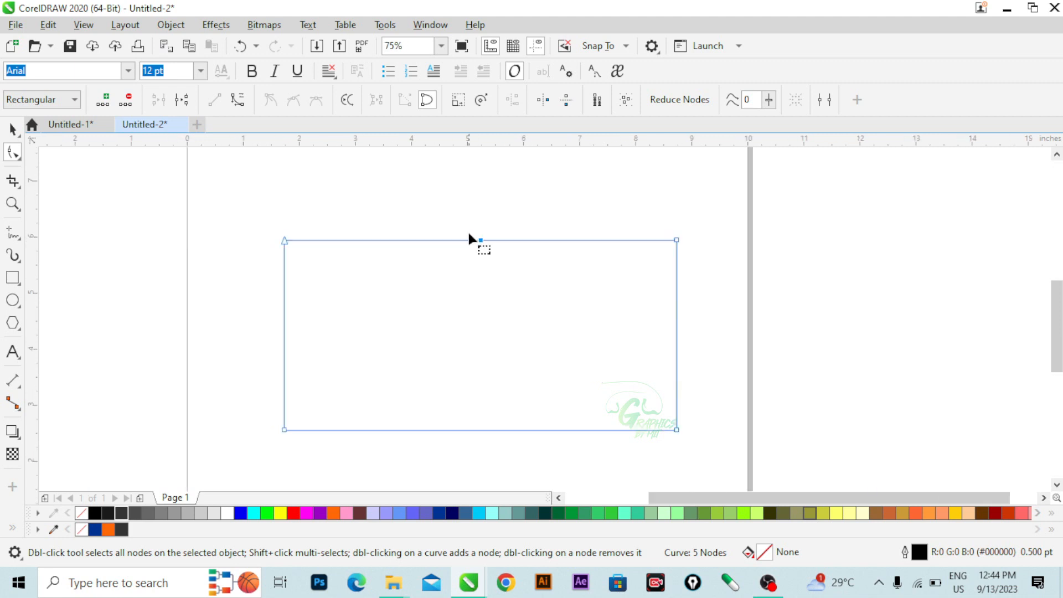
mouse_move(463, 221)
mouse_down()
mouse_move(537, 297)
mouse_move(462, 216)
mouse_up()
scroll(490, 247, up, 4)
scroll(452, 232, down, 4)
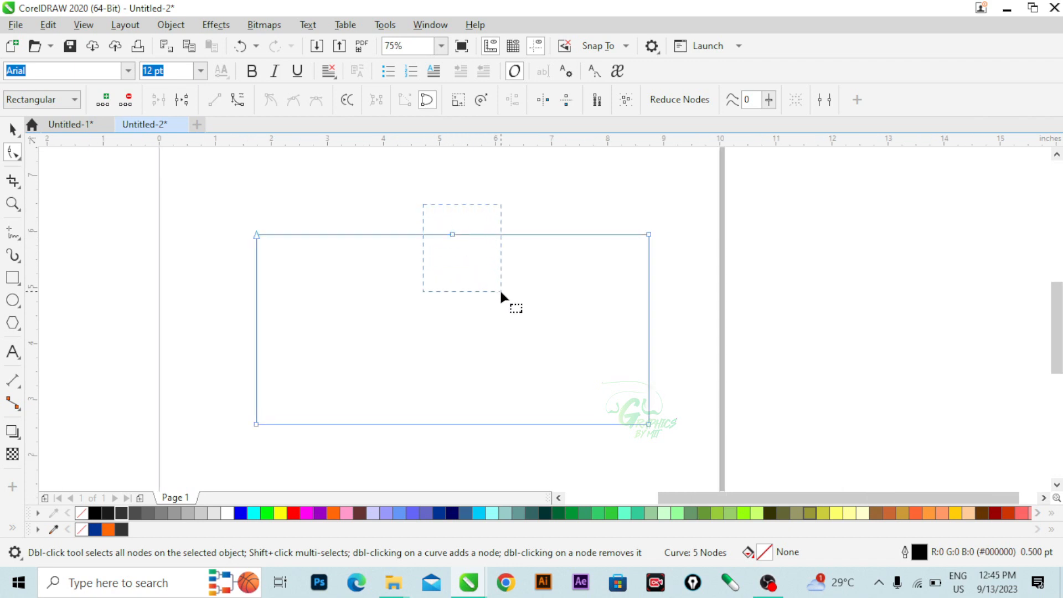
drag(501, 293, 500, 297)
key(Delete)
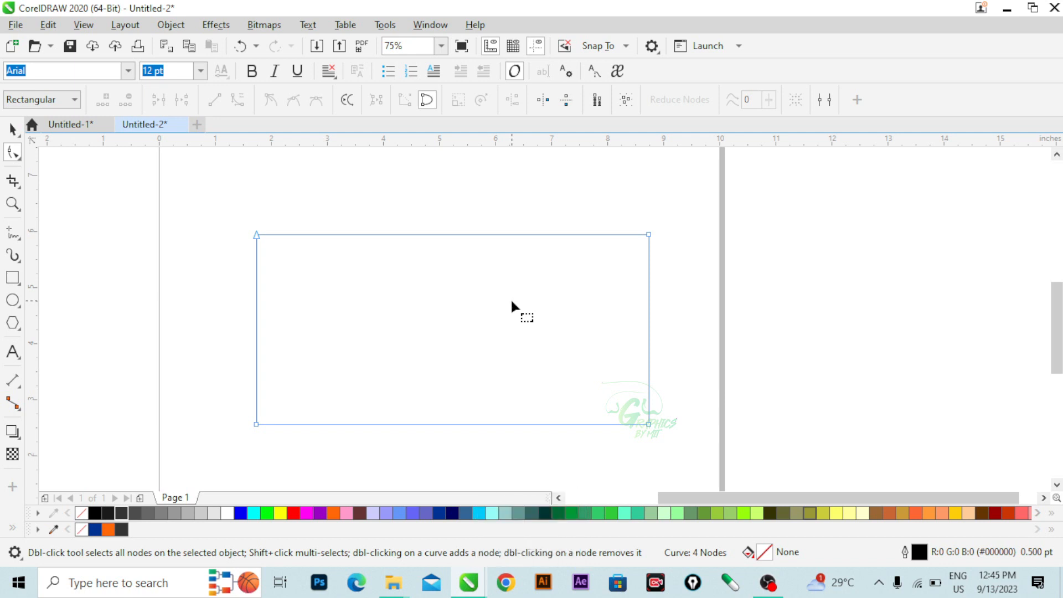
Step: Insert another node at the top edge's midpoint and remove it with the node Delete command
double_click(454, 235)
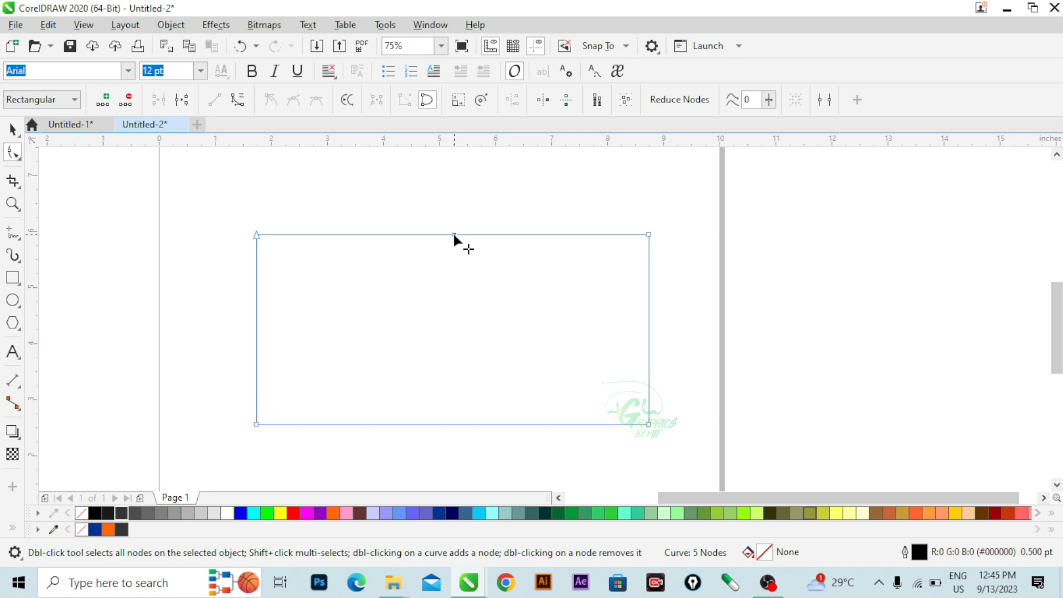
right_click(454, 233)
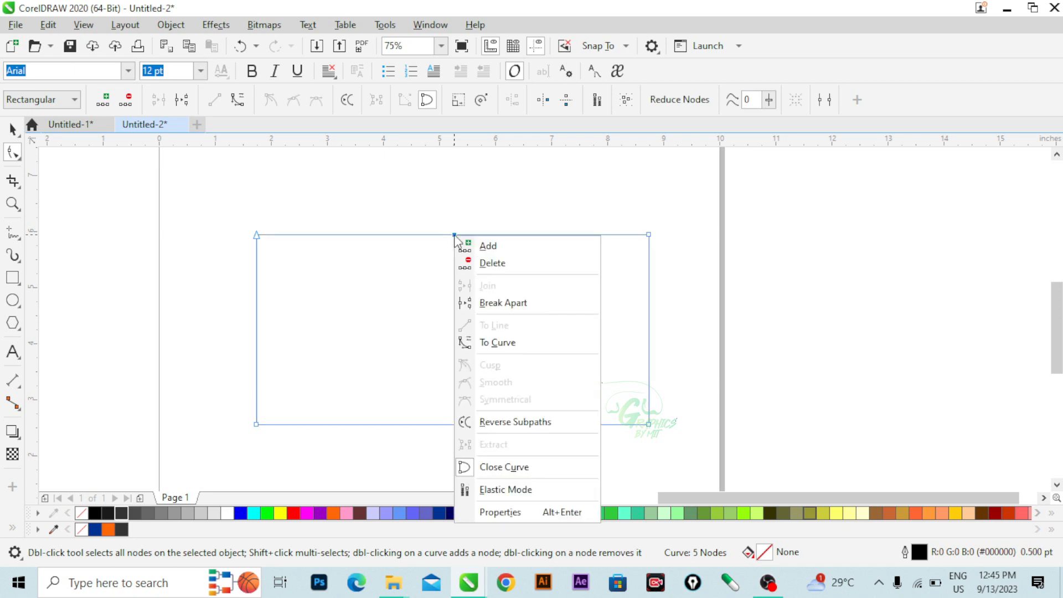
click(492, 266)
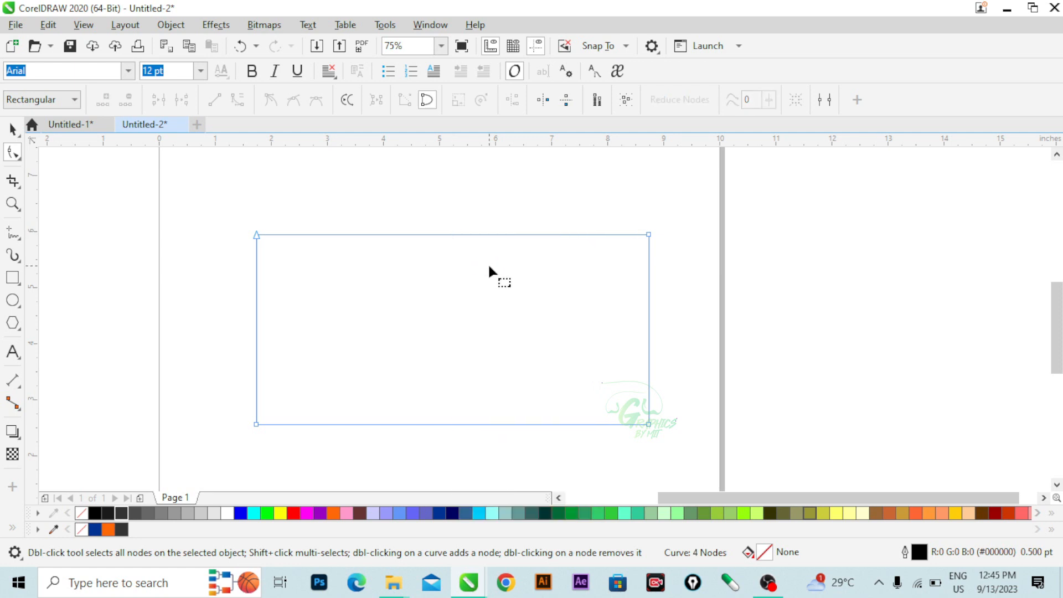
Step: Select the whole rectangle and delete it from the page
scroll(487, 262, down, 1)
scroll(487, 263, up, 1)
scroll(429, 261, down, 1)
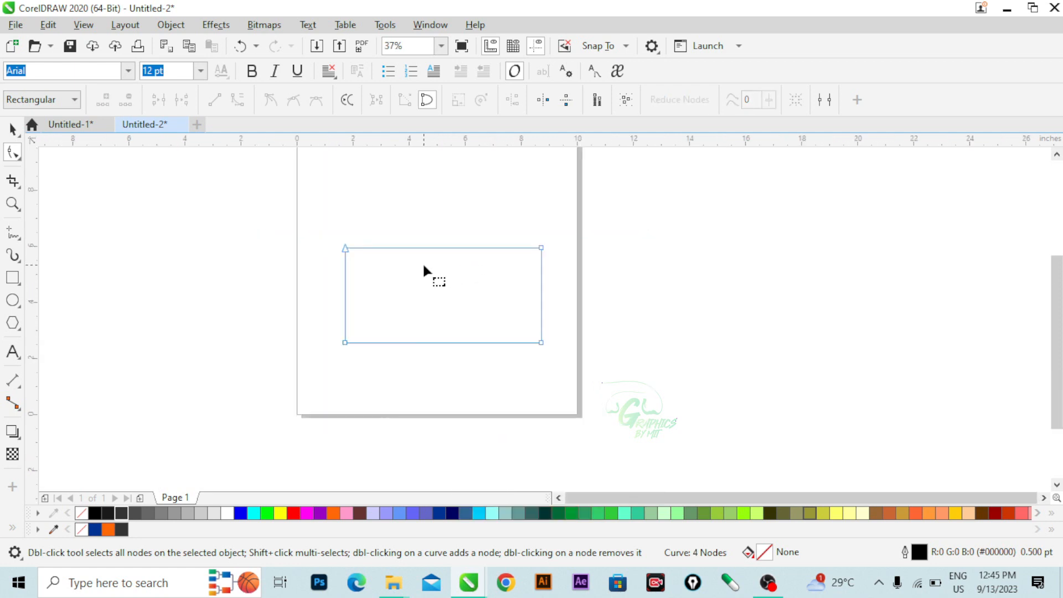
drag(303, 227, 480, 334)
key(Delete)
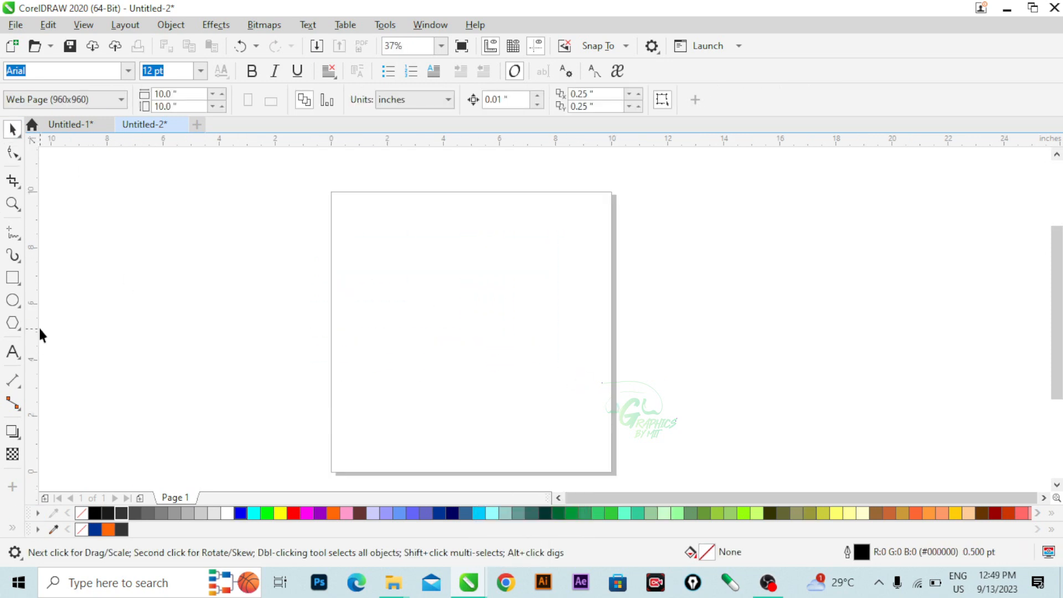
Step: Draw a square about 3.53 in wide and high near the middle of the page
click(12, 277)
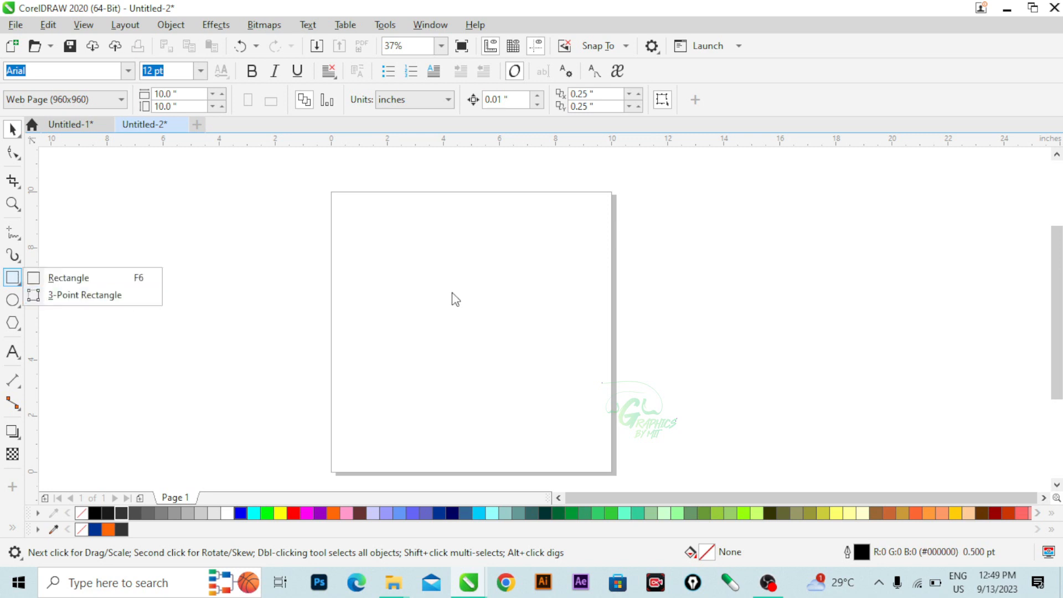
click(153, 278)
key(ctrl)
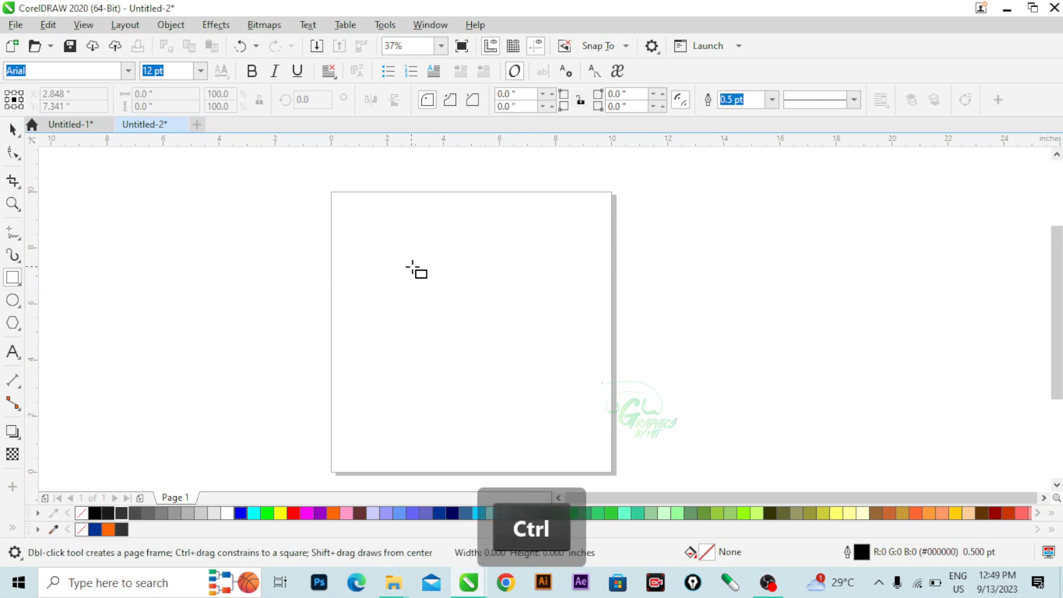
drag(413, 267, 499, 367)
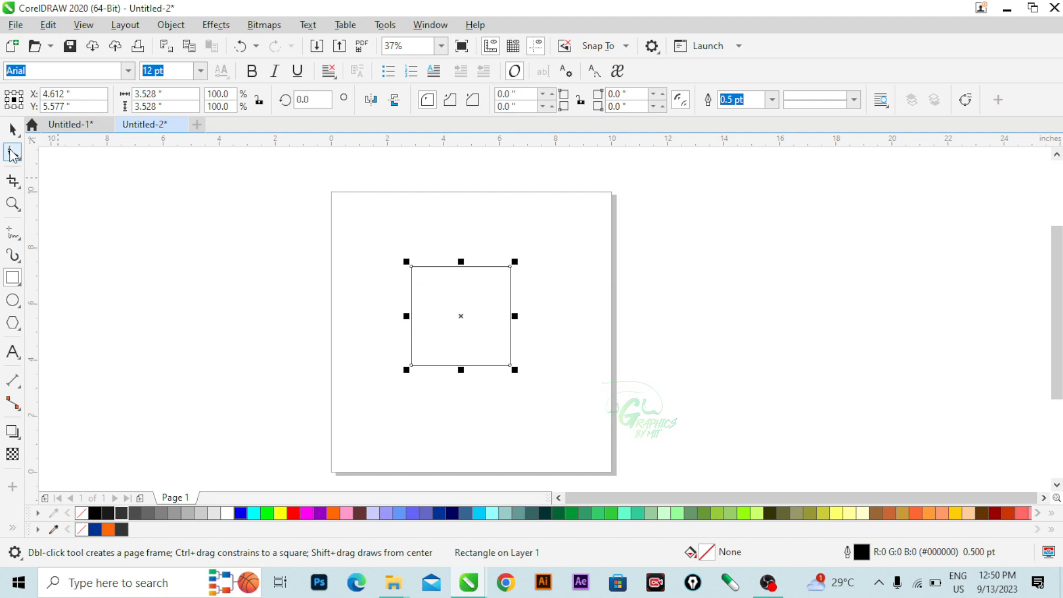
Step: Convert the square to curves and activate the Shape tool on it
key(ctrl)
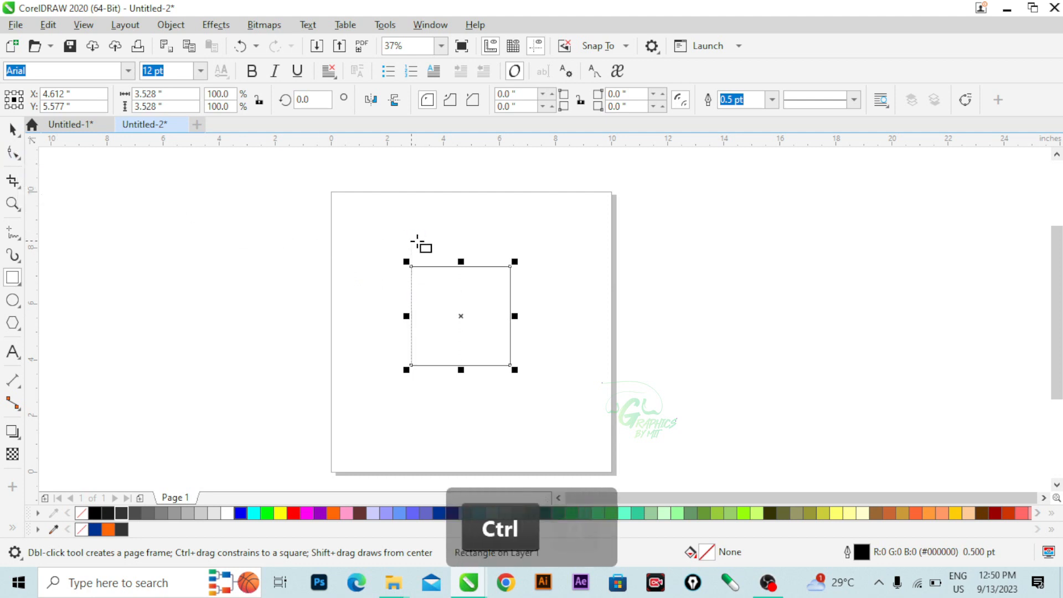
key(ctrl+q)
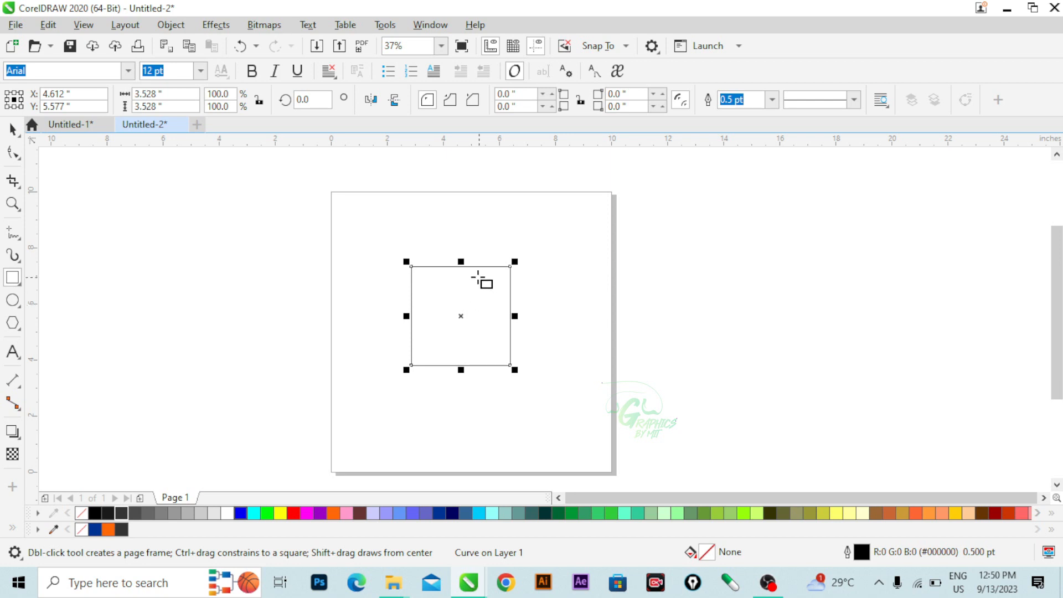
click(20, 161)
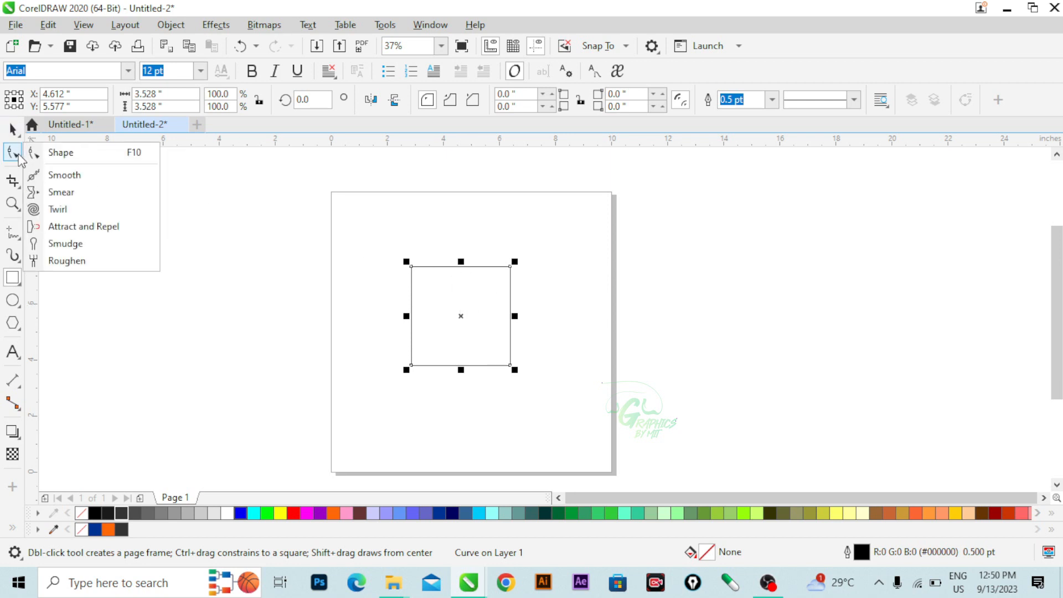
click(61, 151)
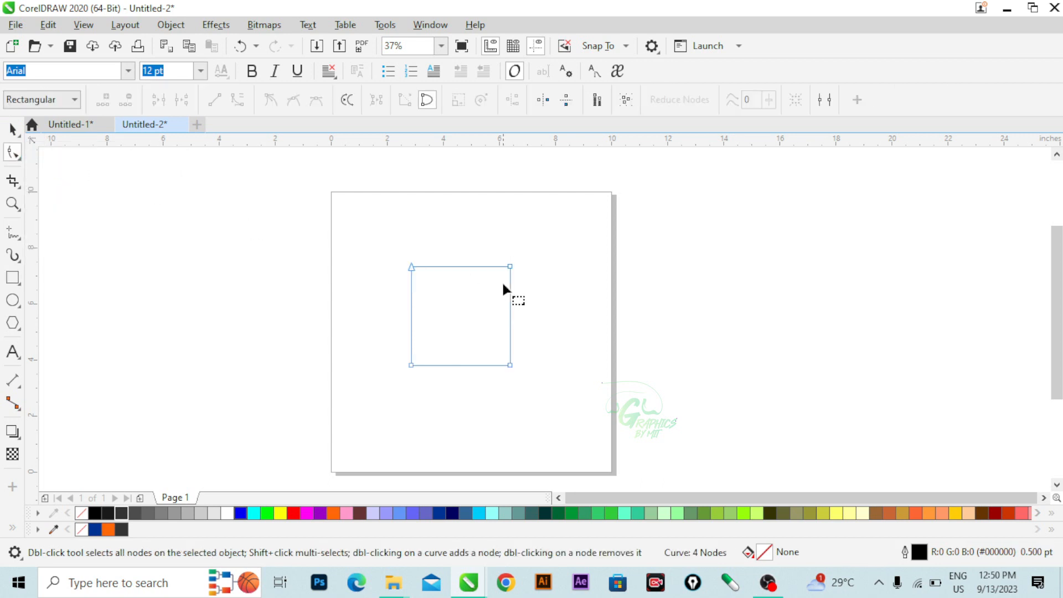
Step: Convert the square's top edge to a curve and pull its middle up about 1.56 in into an arch
click(458, 267)
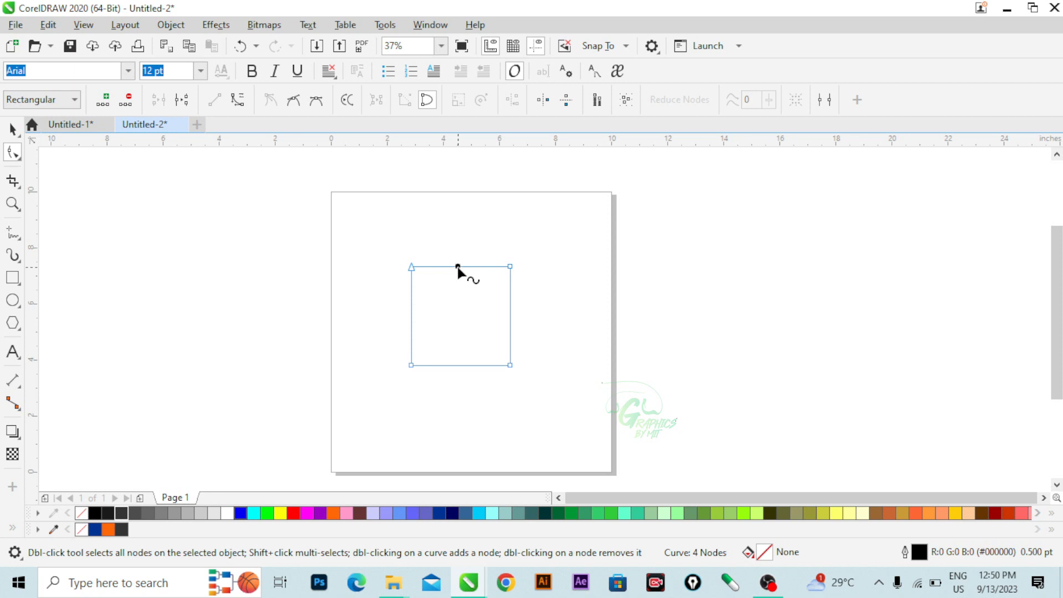
right_click(458, 267)
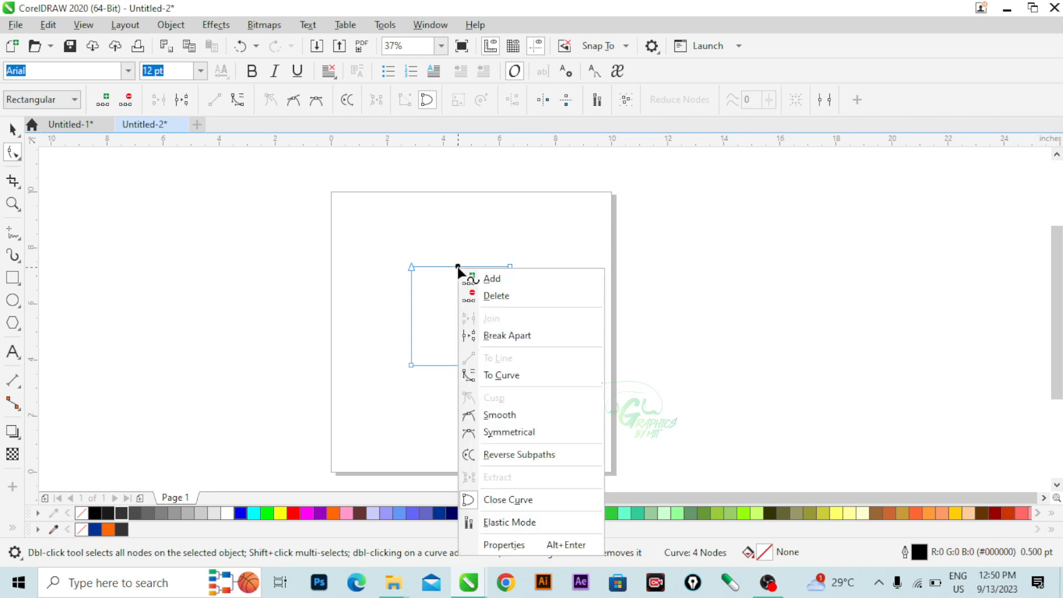
click(522, 382)
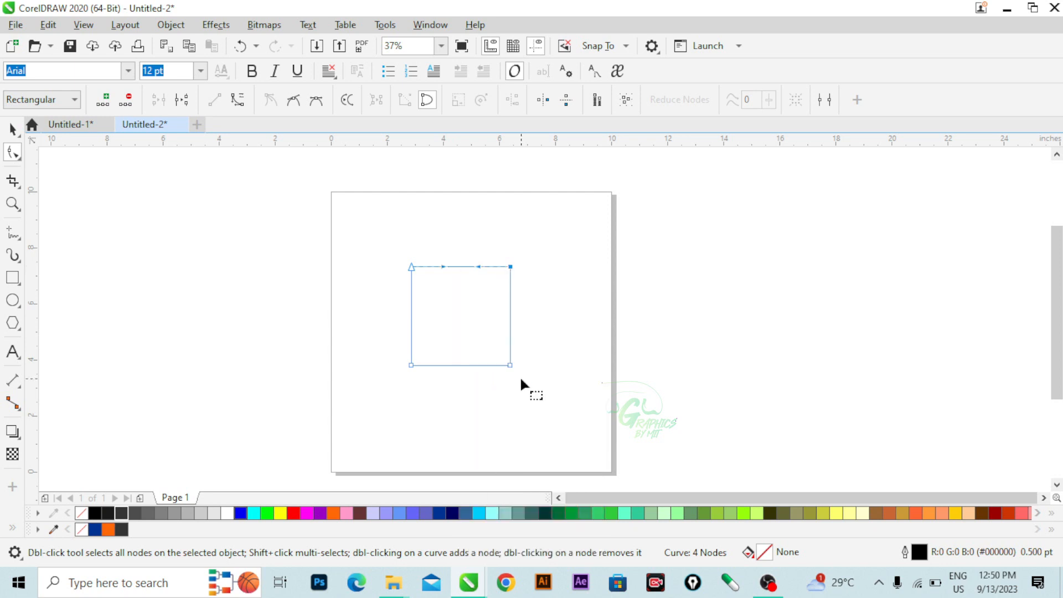
click(573, 343)
drag(460, 265, 460, 223)
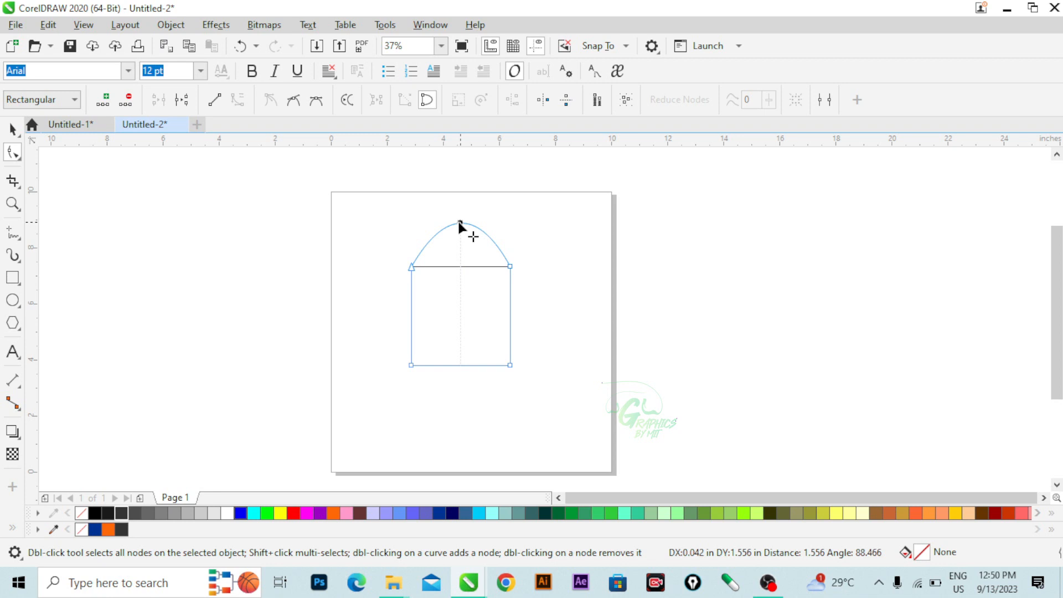
drag(459, 223, 459, 223)
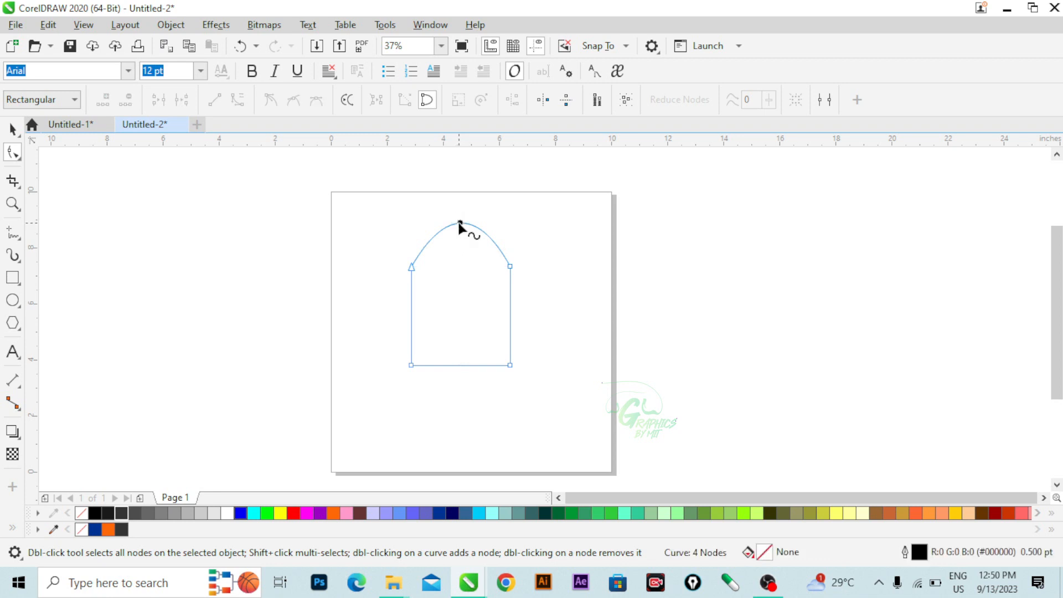
Step: Convert the shape's bottom edge to a curve and pull its middle up into an inward arch
click(462, 364)
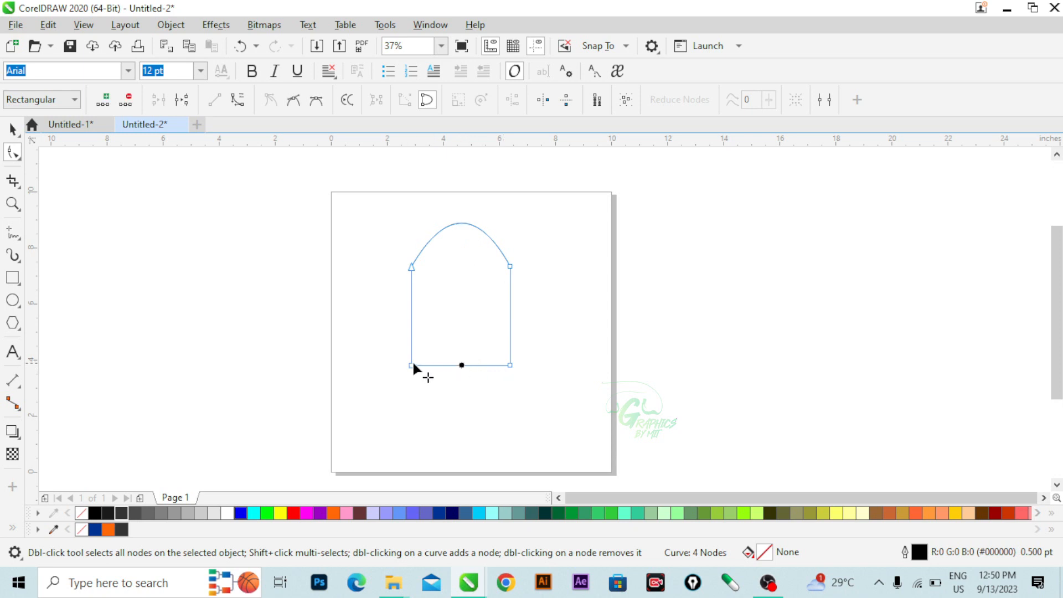
right_click(461, 366)
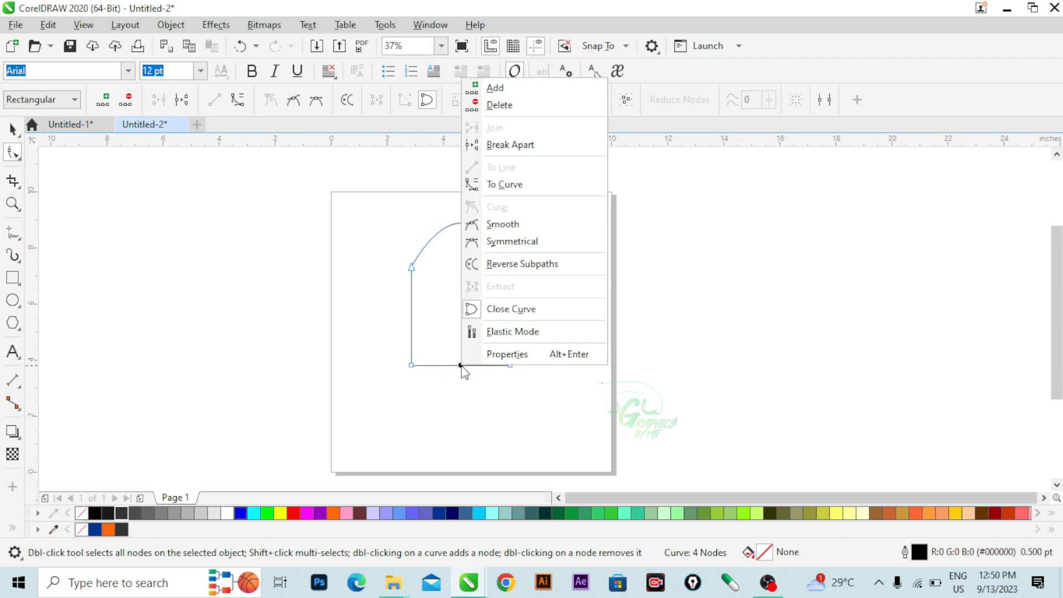
click(530, 183)
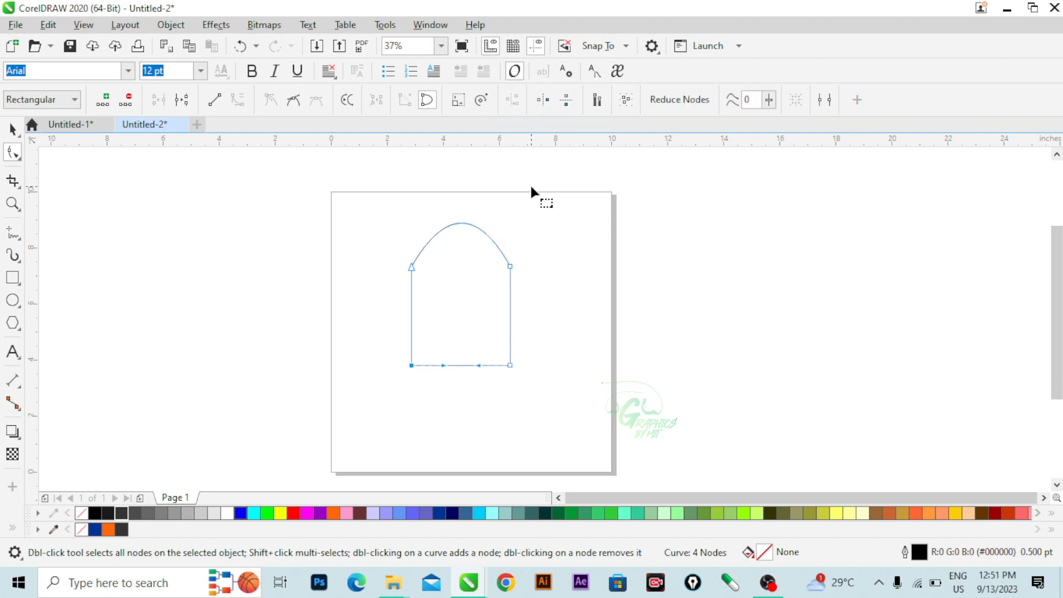
click(587, 319)
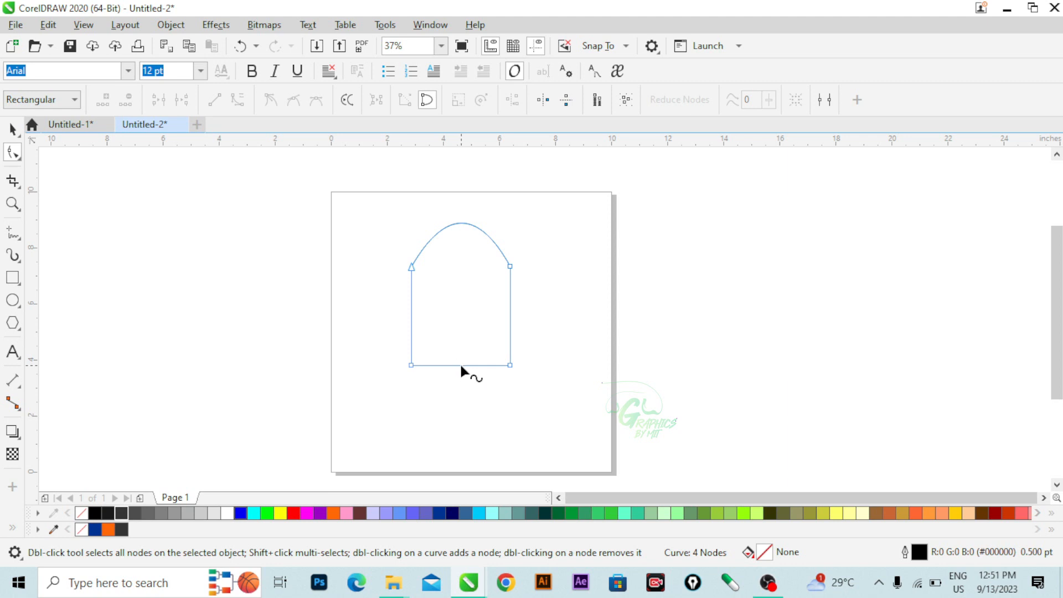
drag(461, 367, 464, 300)
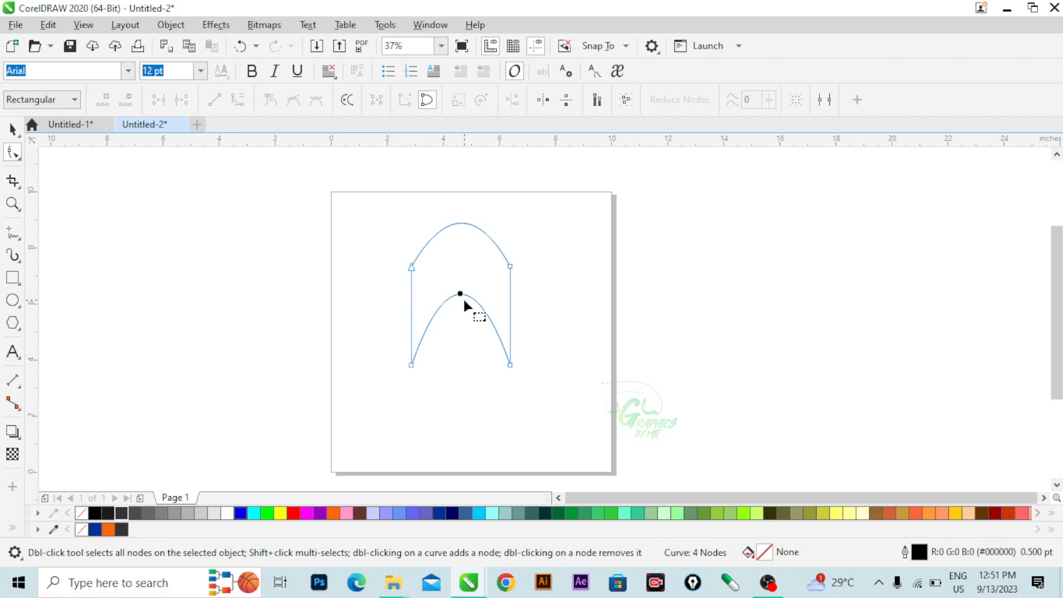
Step: Reshape the top and bottom arches into asymmetrical waves by moving their control handles, and select the whole shape with the Pick tool
click(511, 269)
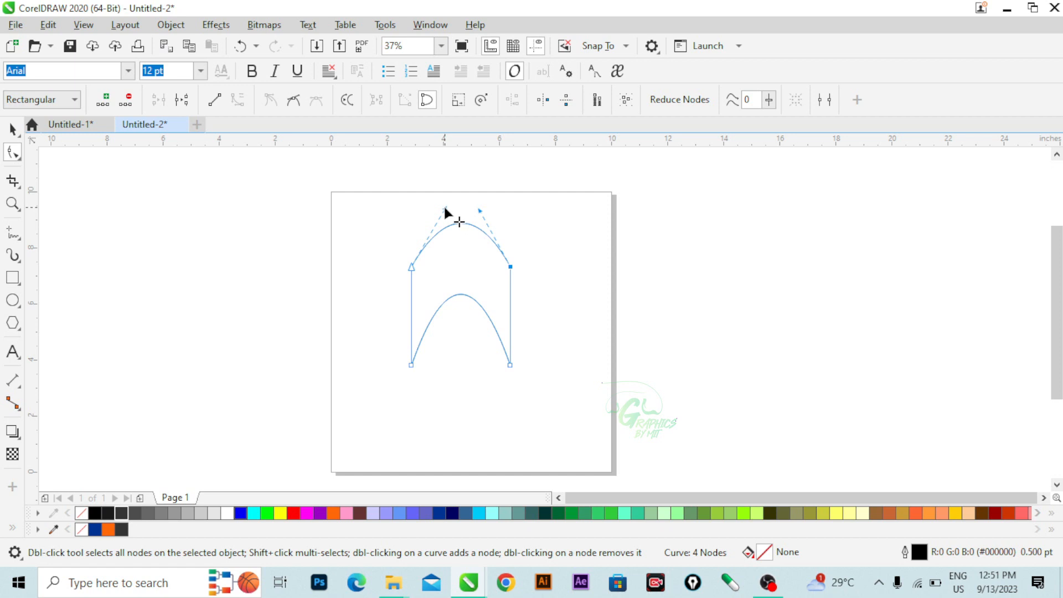
drag(445, 208, 454, 294)
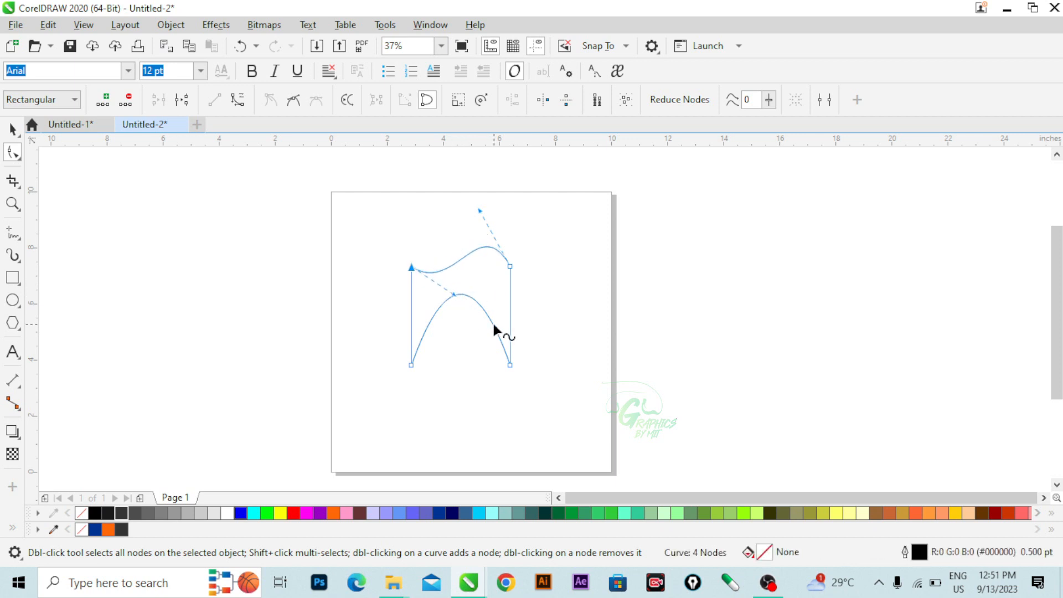
click(412, 366)
drag(444, 269, 463, 352)
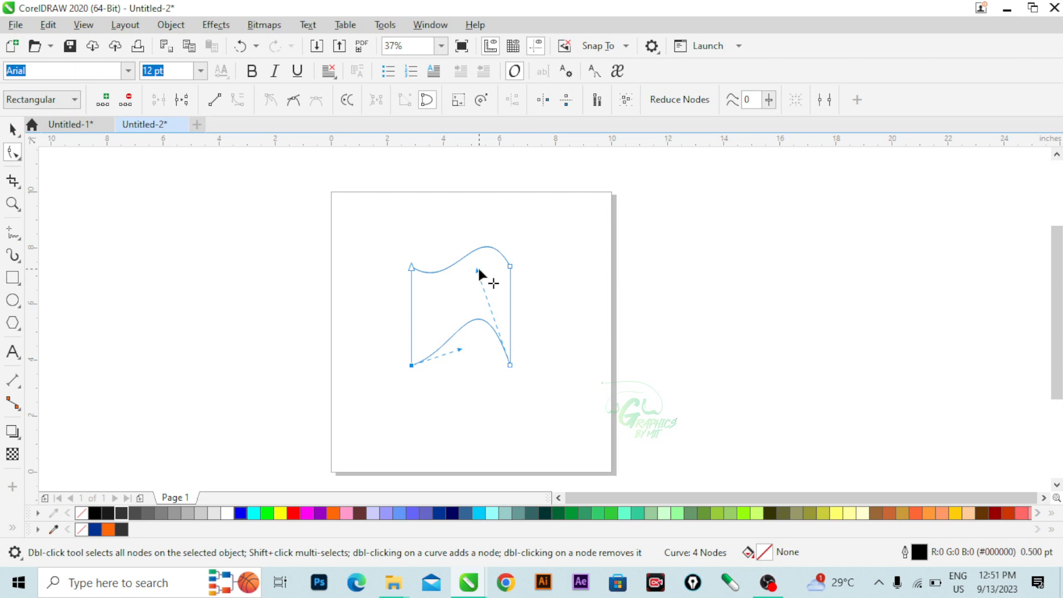
drag(479, 270, 467, 212)
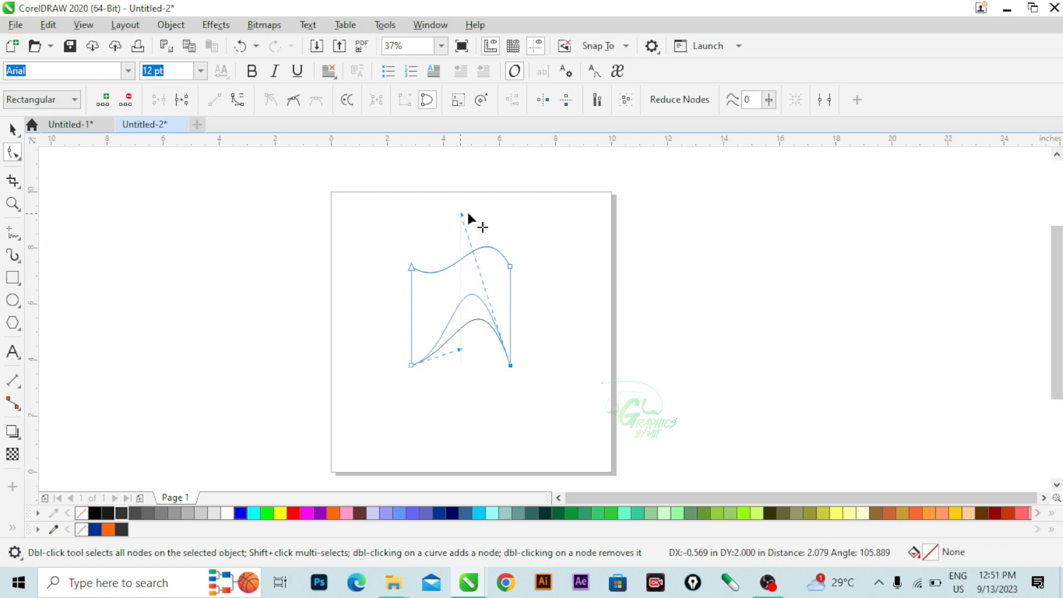
click(14, 129)
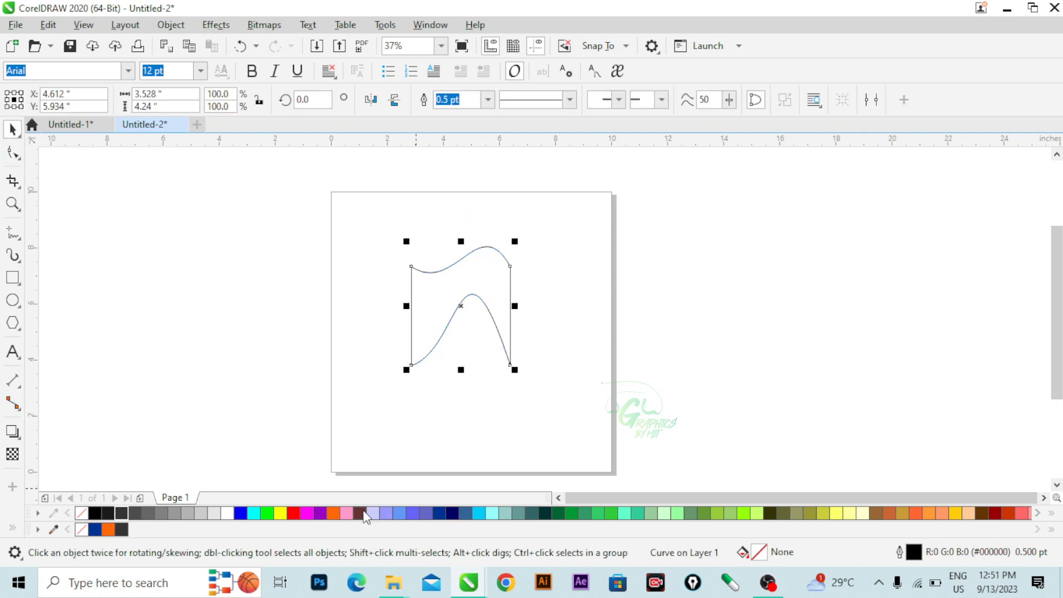
Step: Fill the wavy shape with light lavender (R:204 G:204 B:255) and remove its outline
click(386, 513)
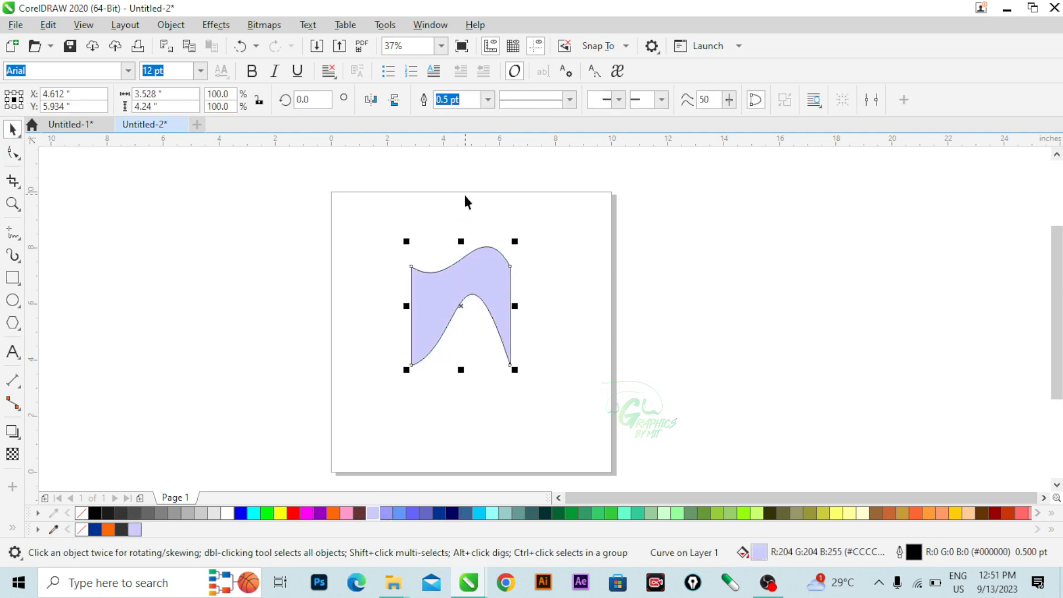
click(487, 99)
click(484, 112)
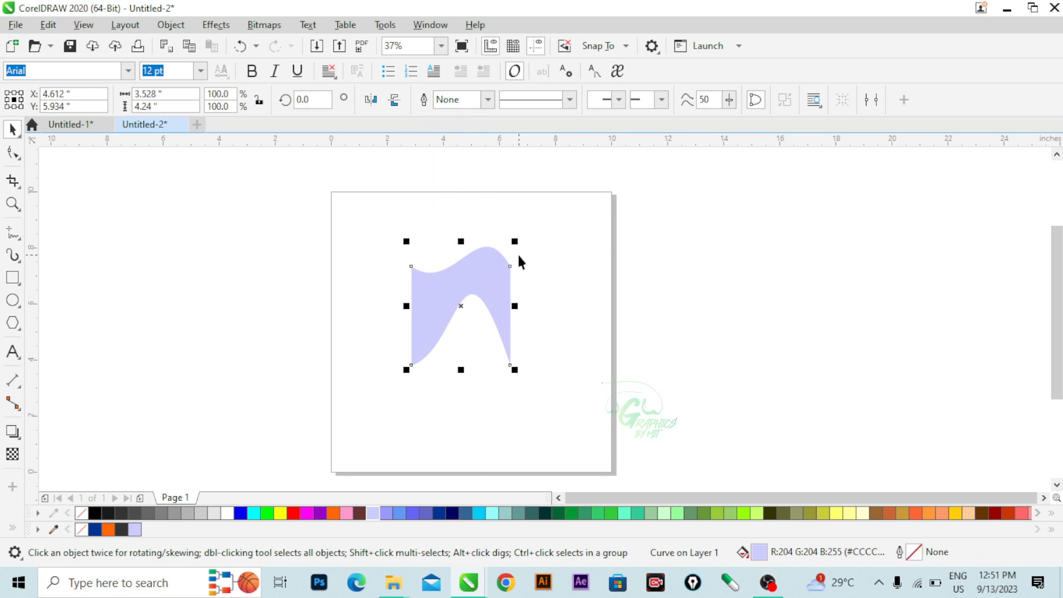
Step: Reduce the wavy shape's height and stack a horizontally mirrored copy of it below the original
key(shift)
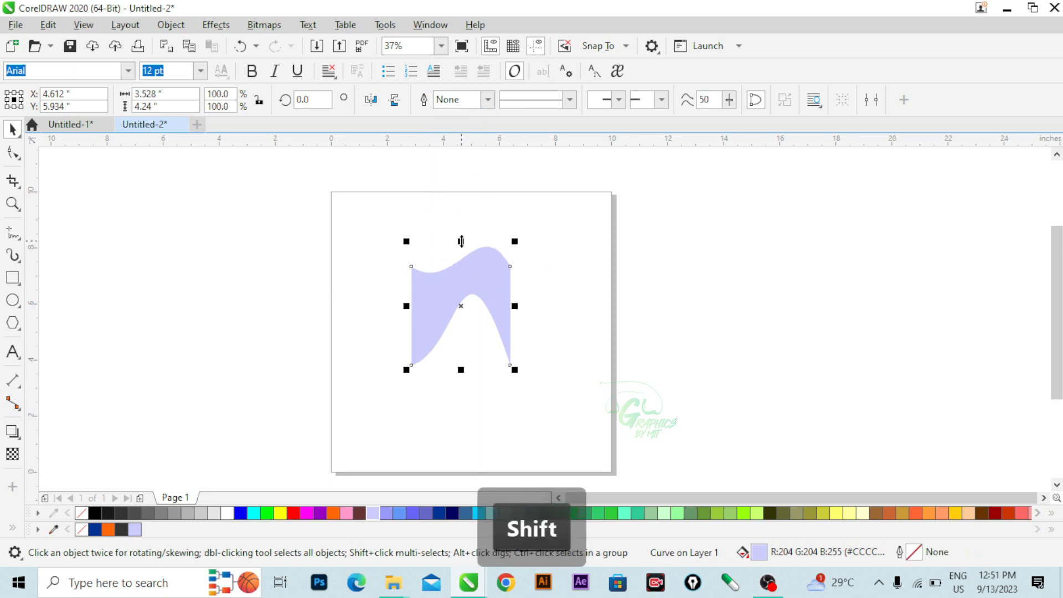
drag(461, 241, 414, 321)
click(373, 99)
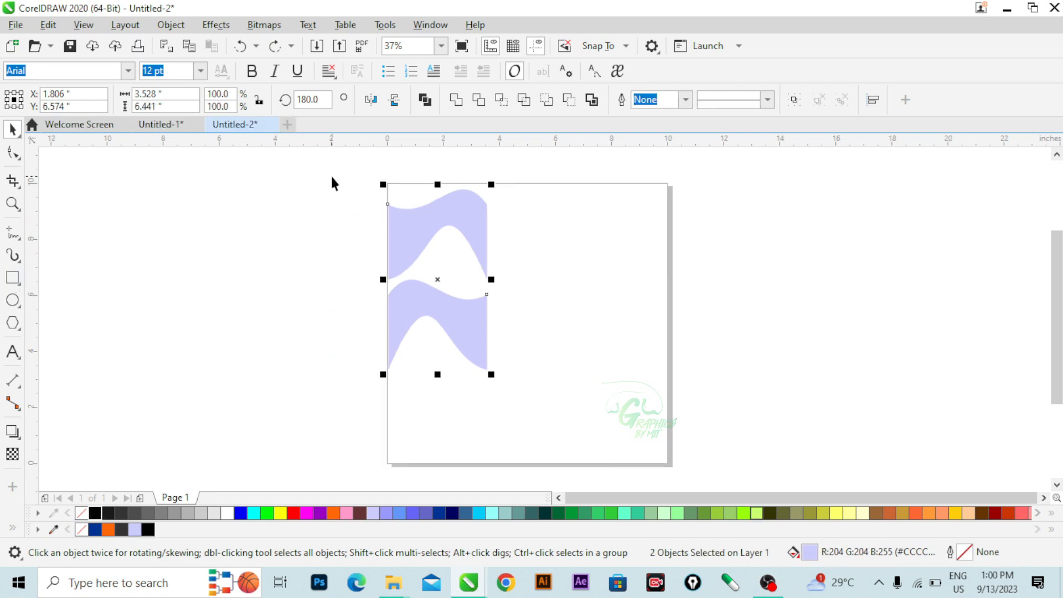
Step: Delete both wavy shapes and draw a tall, narrow rectangle about 1.25 by 6.61 in near the middle of the page
drag(332, 183, 557, 406)
key(Delete)
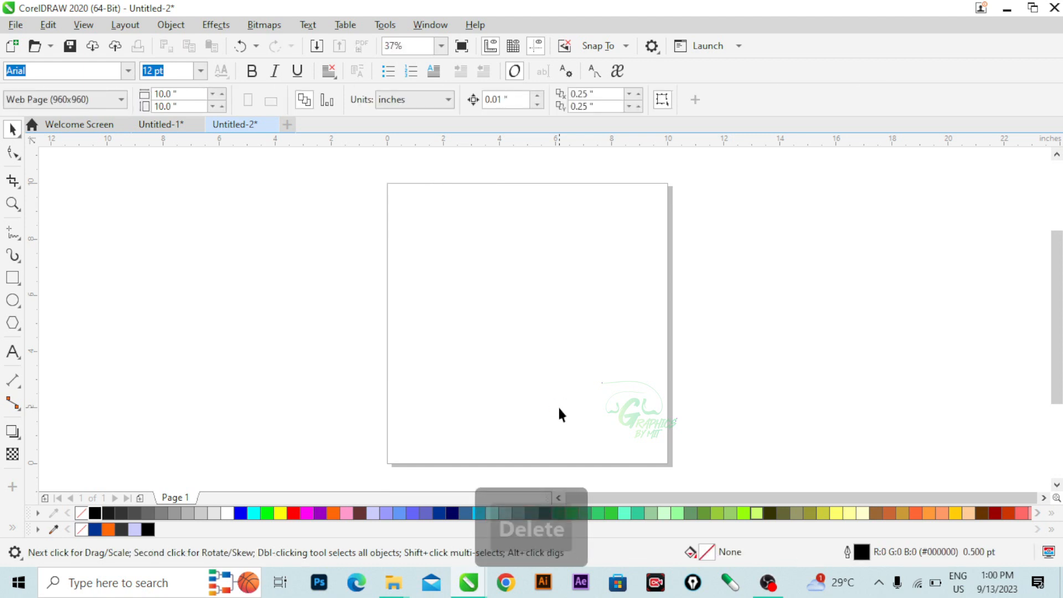
click(12, 278)
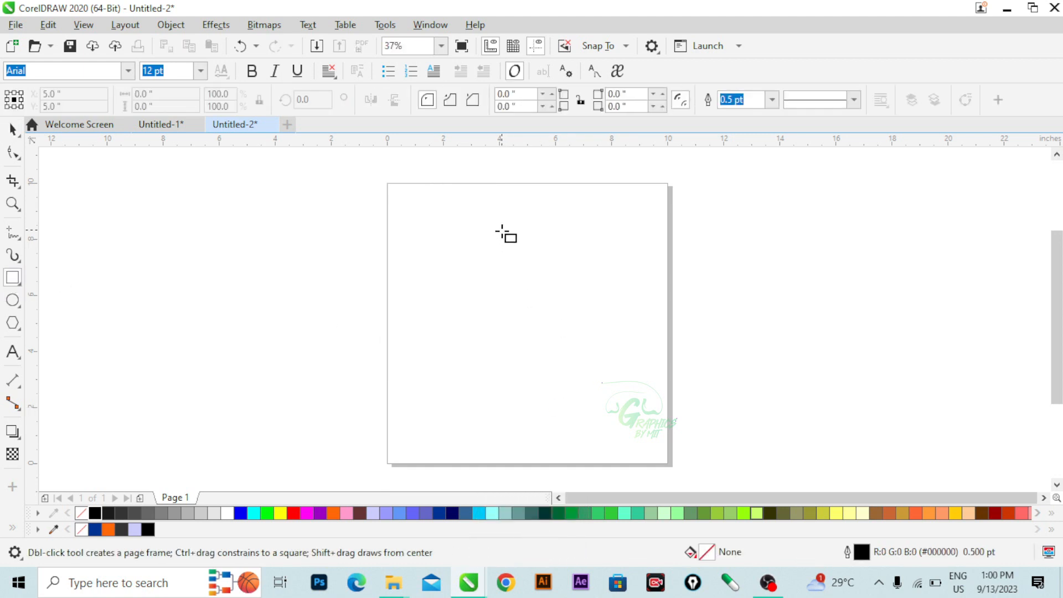
drag(501, 230, 537, 415)
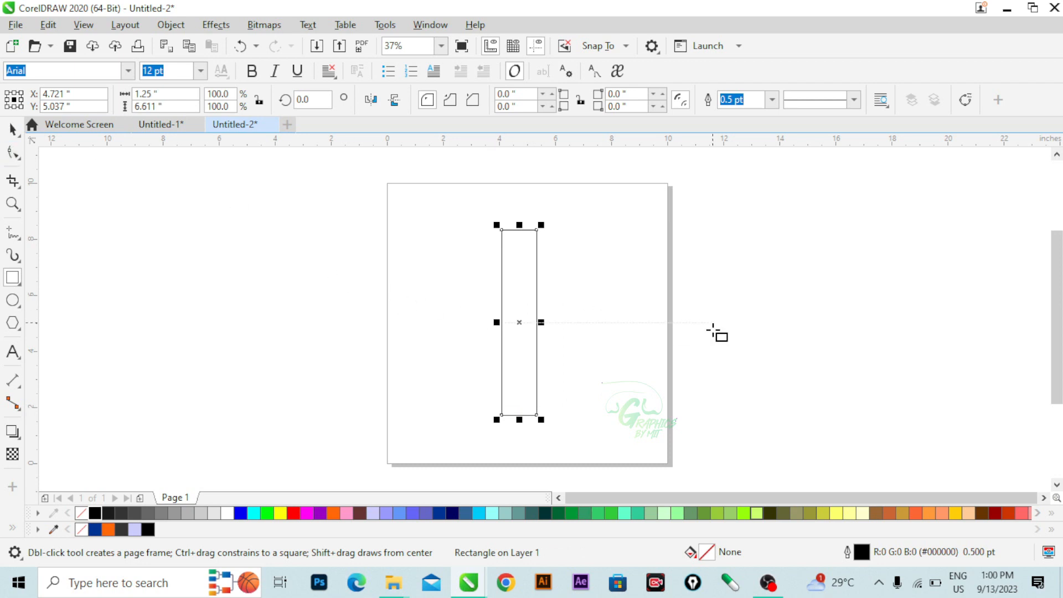
Step: Convert the tall rectangle to curves and activate the Shape tool on it
key(ctrl+q)
click(15, 160)
click(56, 152)
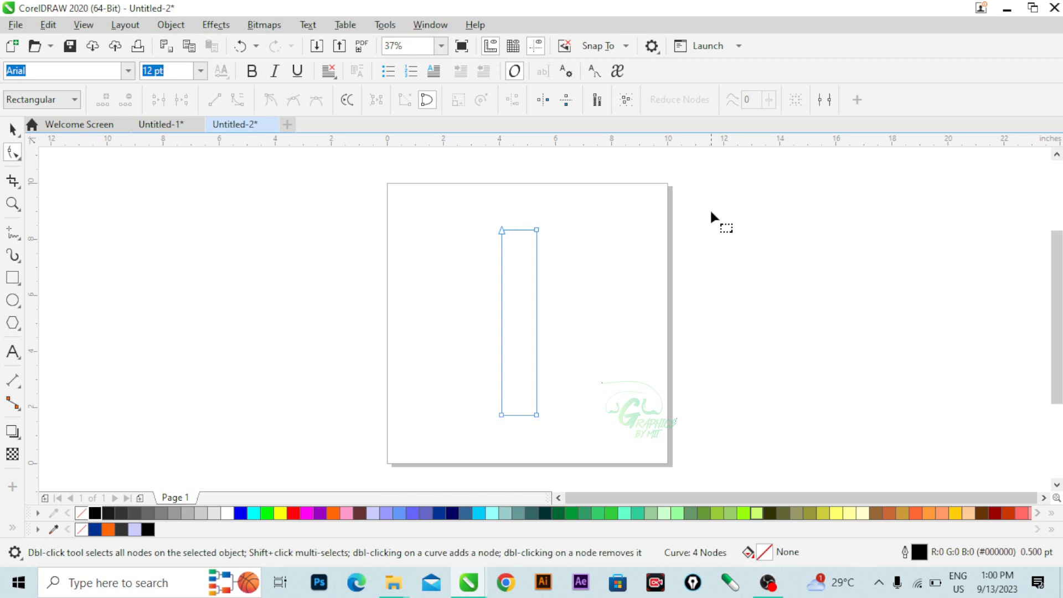
Step: Add a node at the middle of the rectangle's top edge and pull it up about 2.2 in into a point
double_click(519, 231)
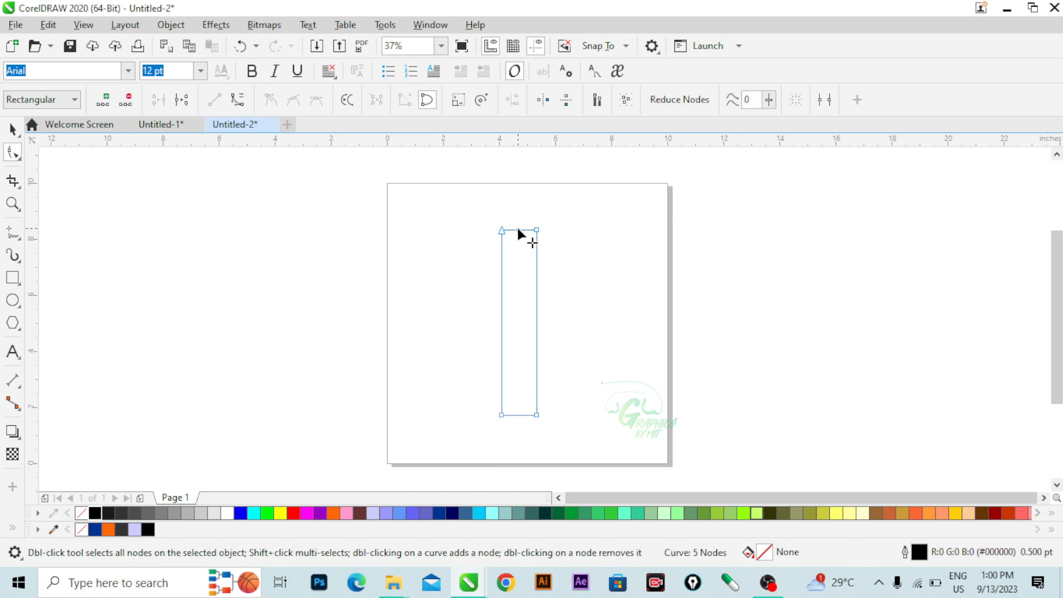
scroll(518, 230, up, 4)
scroll(520, 238, down, 2)
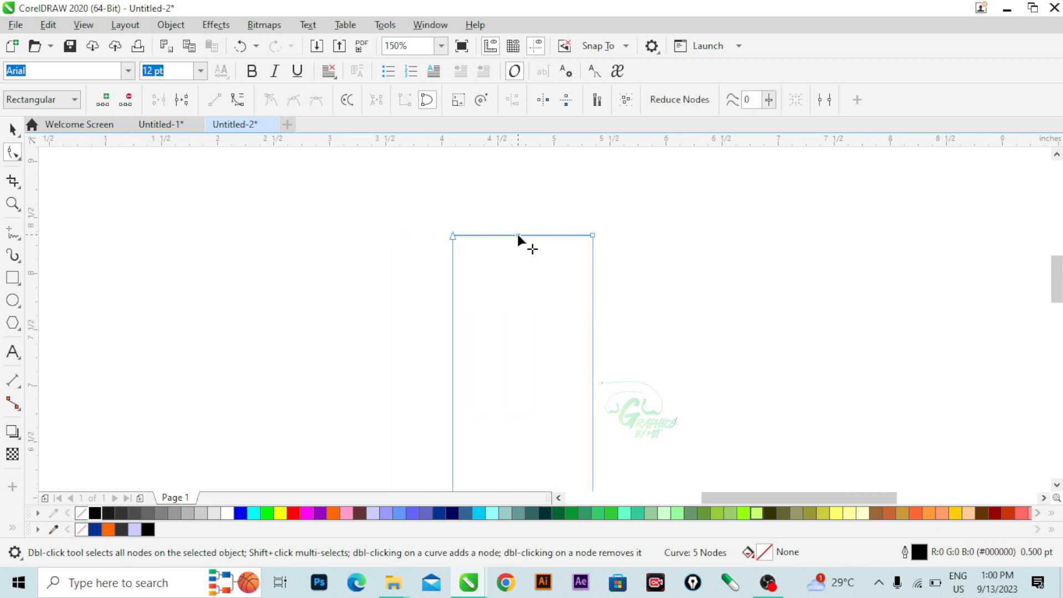
drag(521, 237, 522, 194)
scroll(485, 226, down, 3)
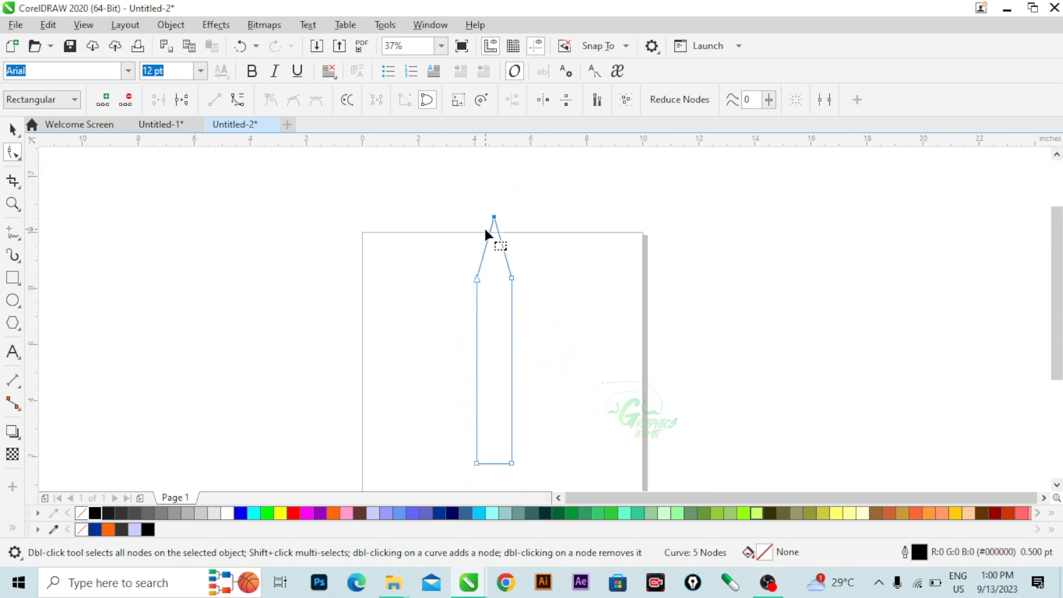
Step: Add a node at the middle of the shape's bottom edge
scroll(485, 226, down, 1)
scroll(513, 357, up, 1)
scroll(516, 301, up, 3)
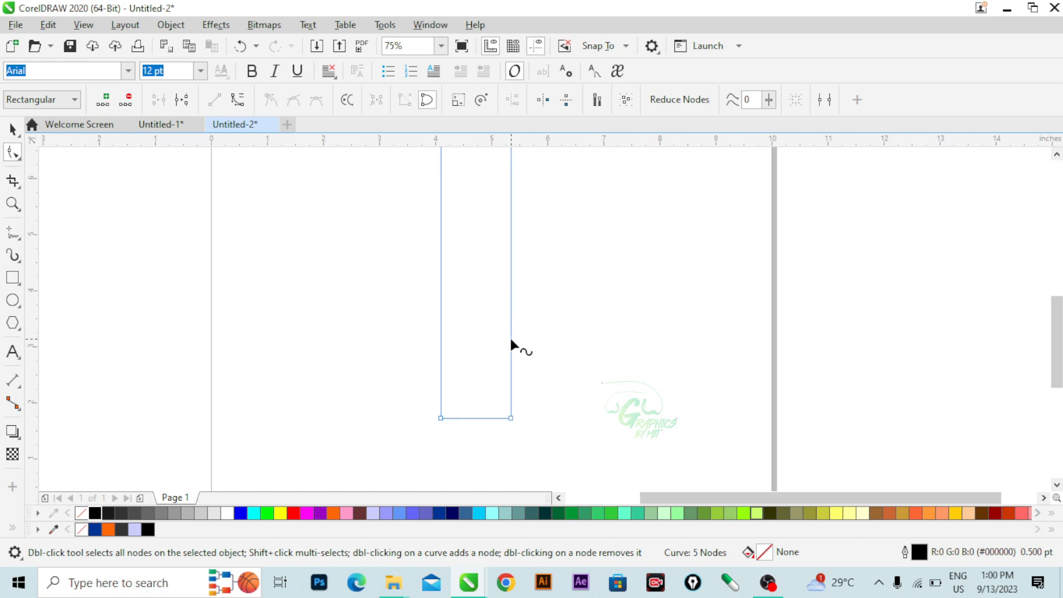
click(523, 375)
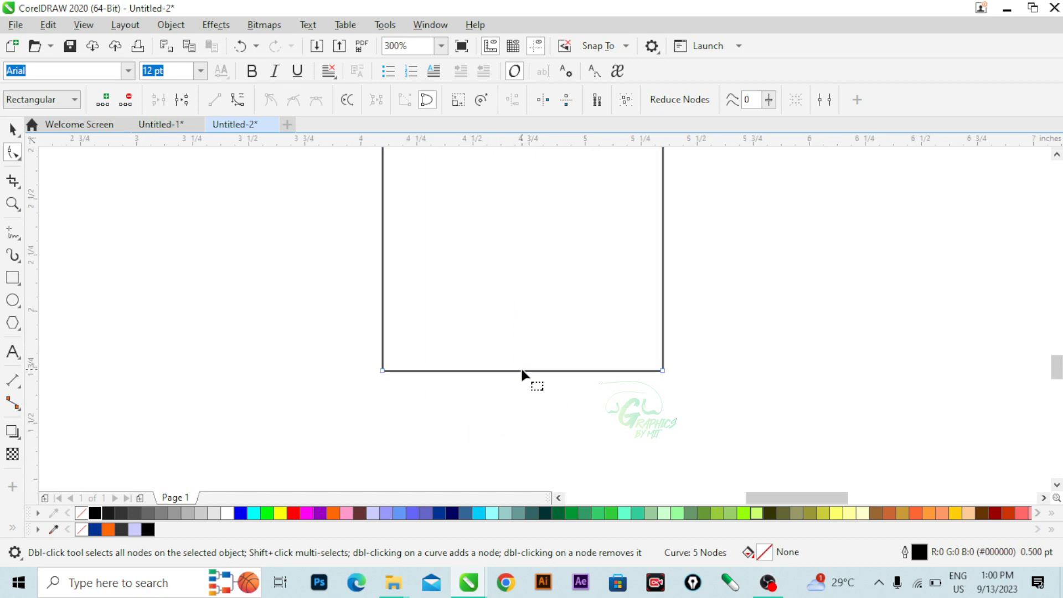
double_click(521, 372)
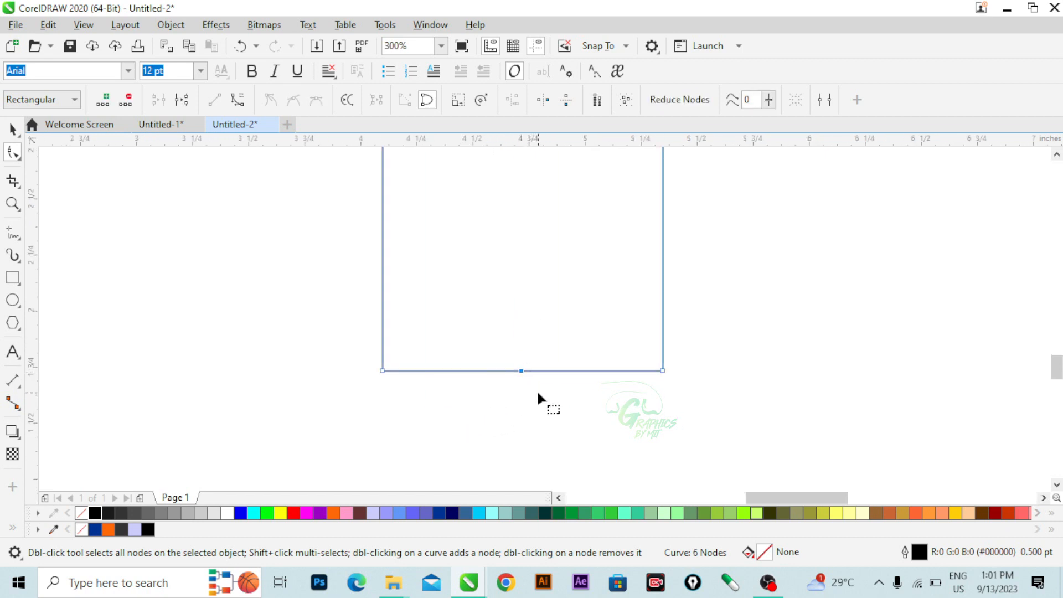
scroll(530, 375, down, 3)
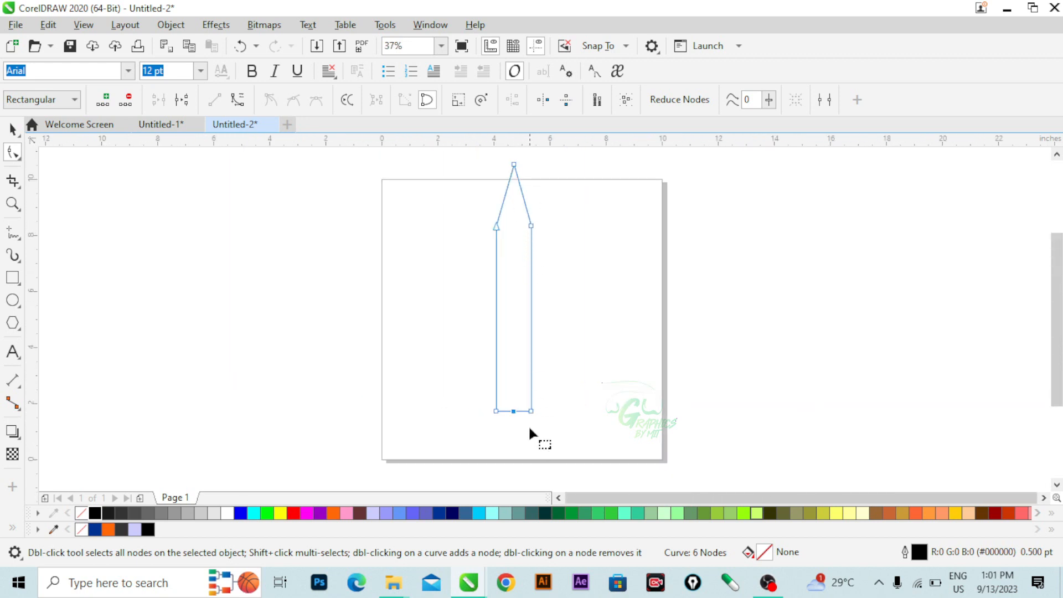
Step: Delete the two bottom corner nodes so the shape tapers to the middle node as a clock hand
scroll(541, 440, up, 2)
scroll(528, 404, up, 4)
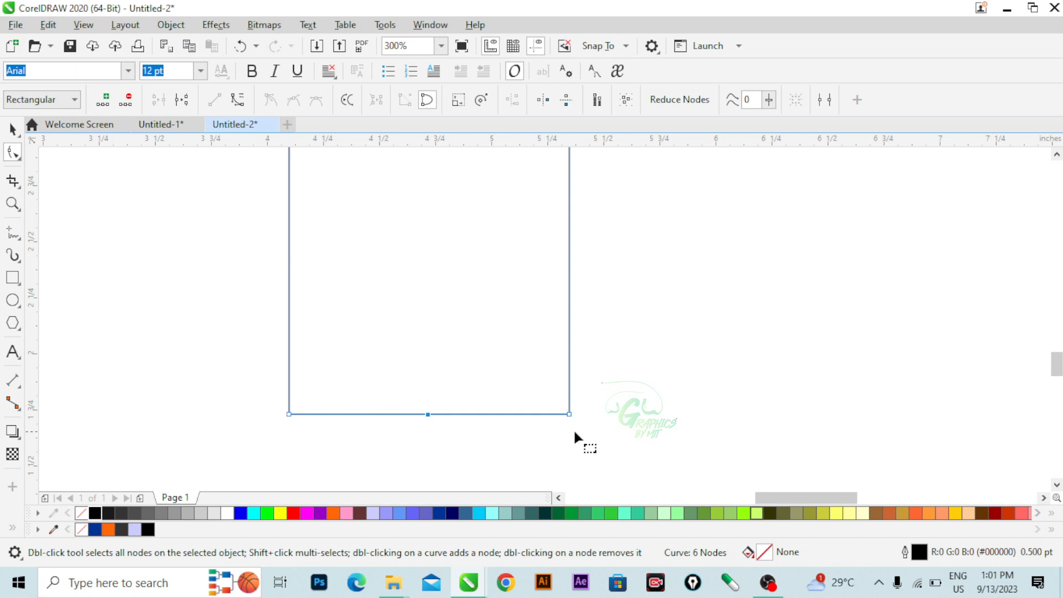
drag(615, 391, 546, 459)
key(Delete)
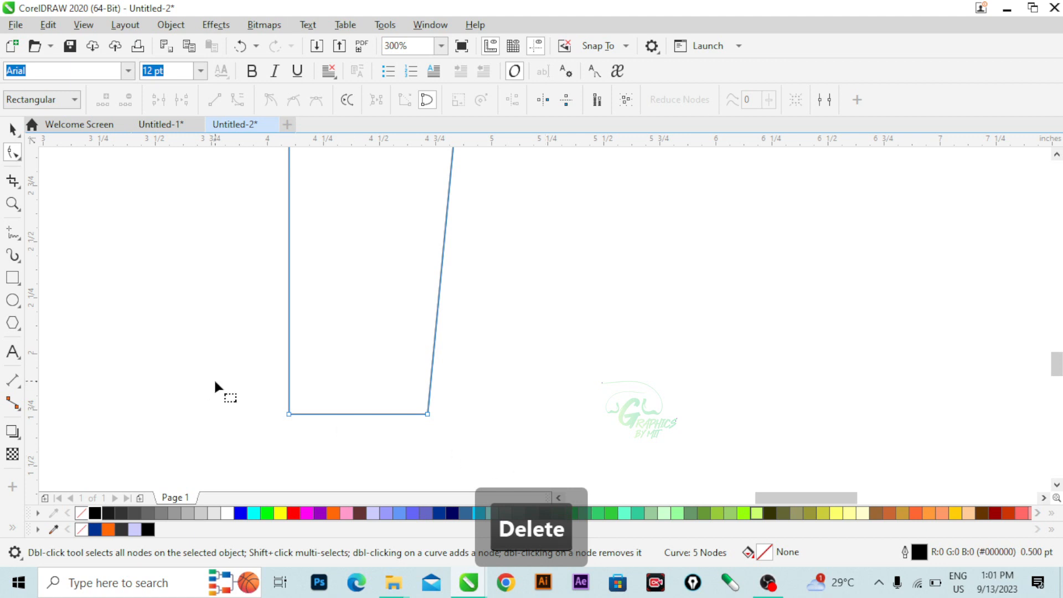
drag(216, 386, 333, 469)
key(Delete)
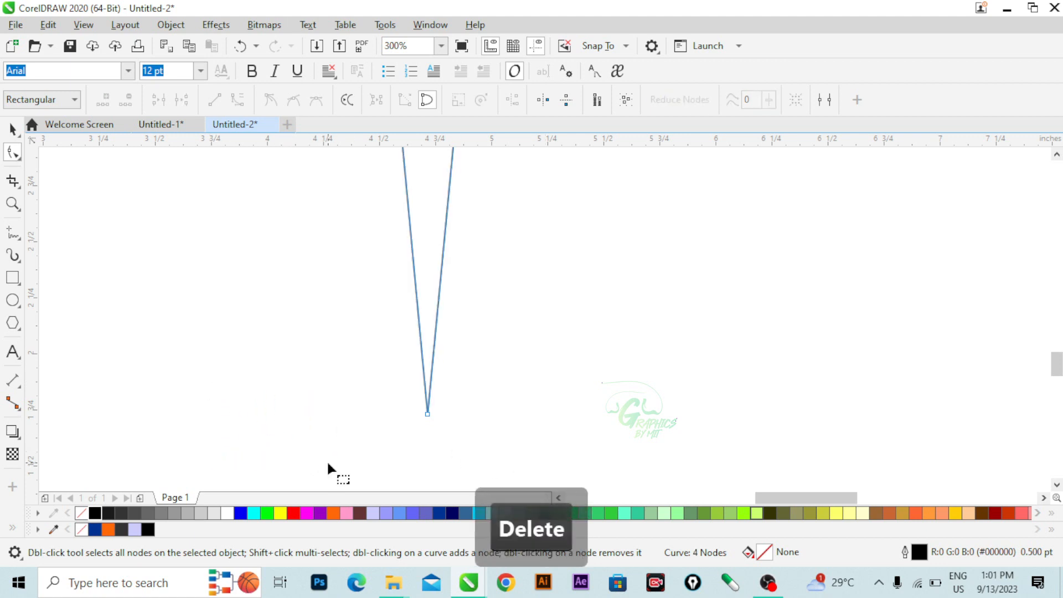
scroll(422, 459, down, 3)
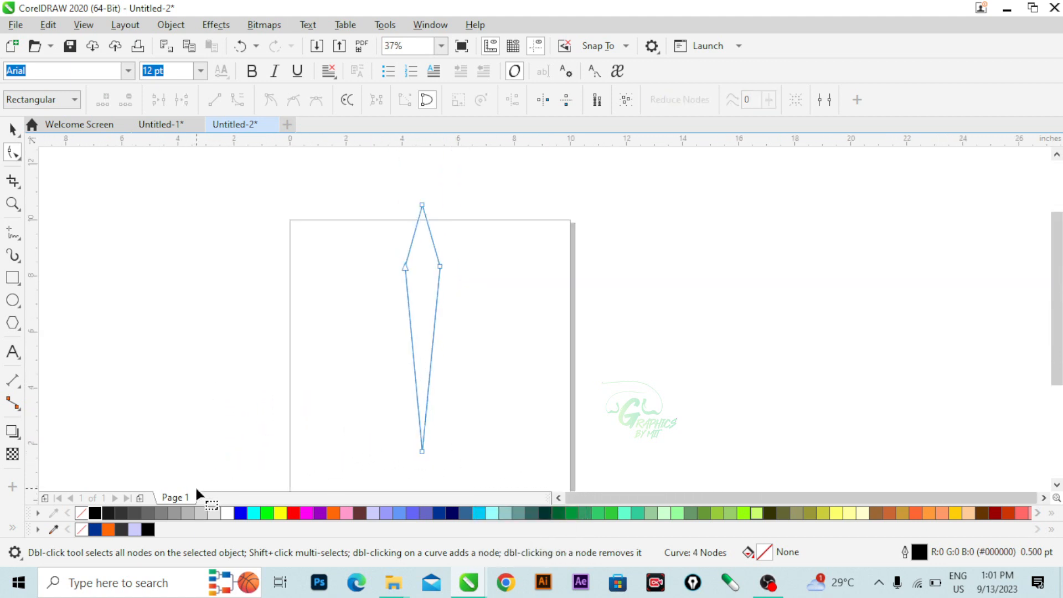
Step: Fill the clock hand with black and remove its outline
click(97, 515)
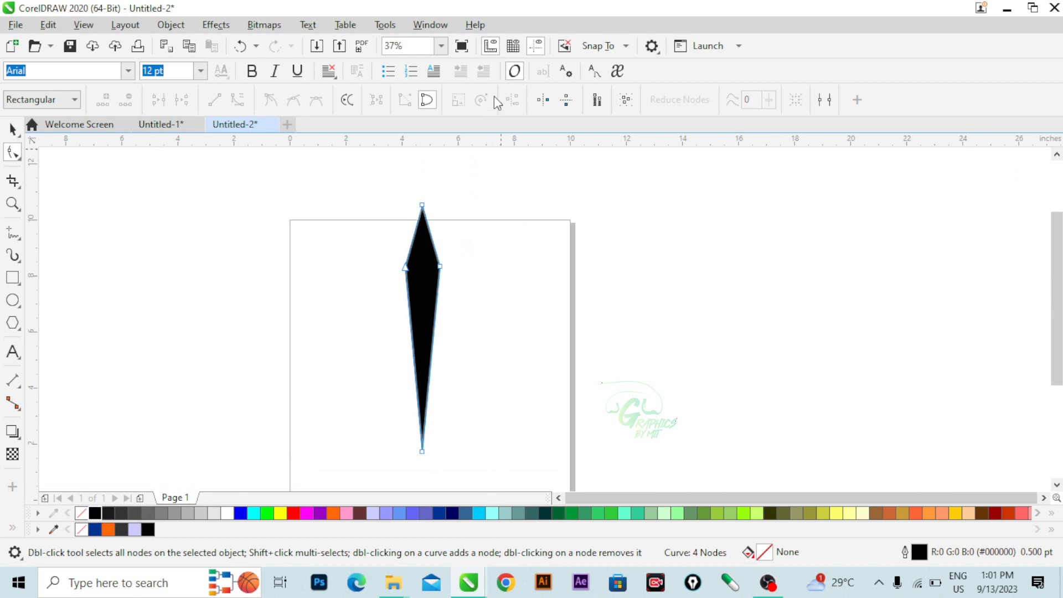
click(12, 134)
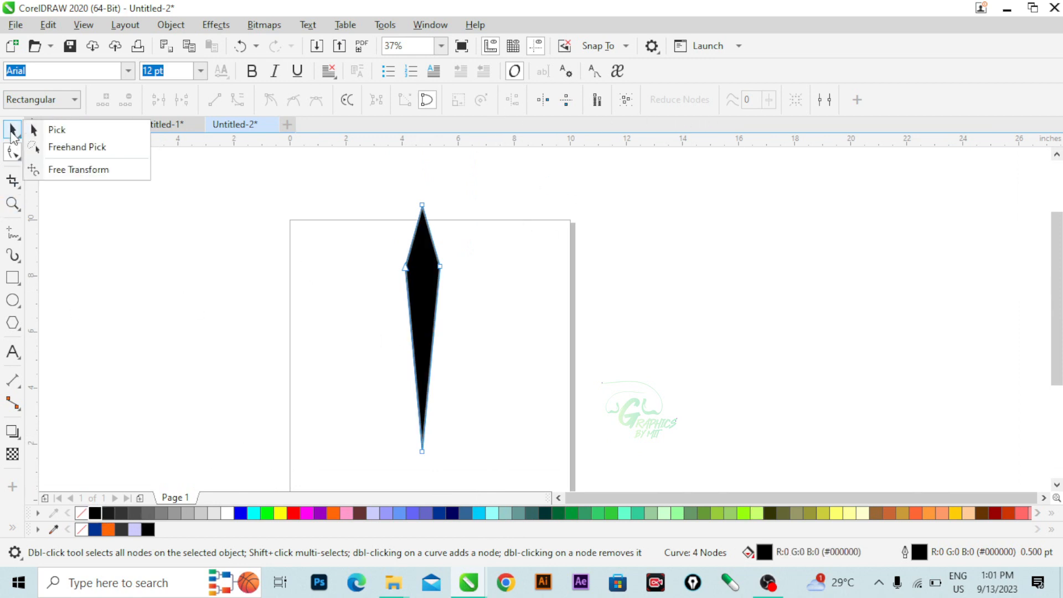
click(73, 131)
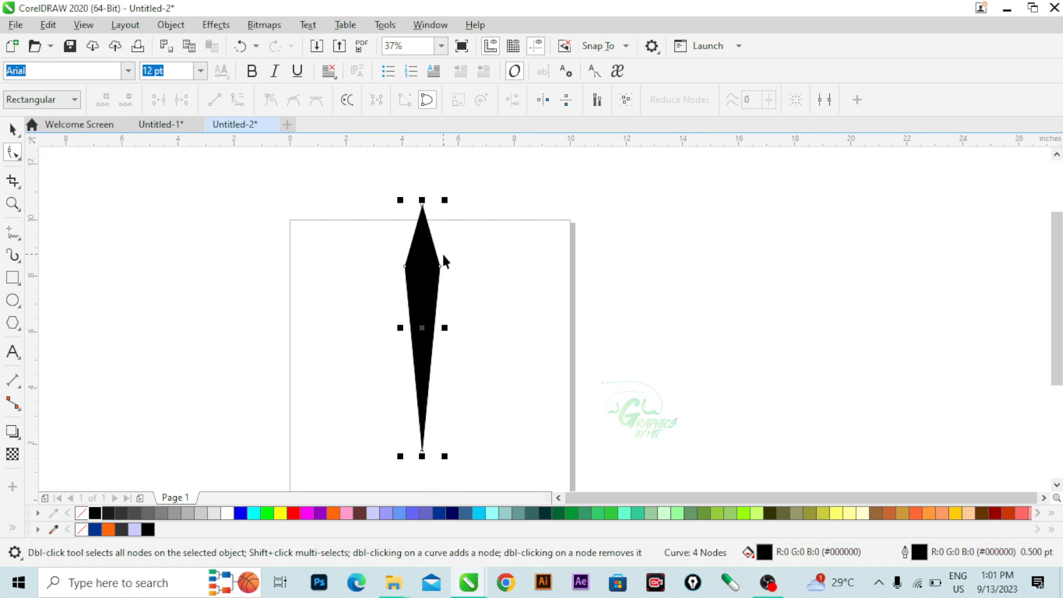
click(488, 99)
click(490, 113)
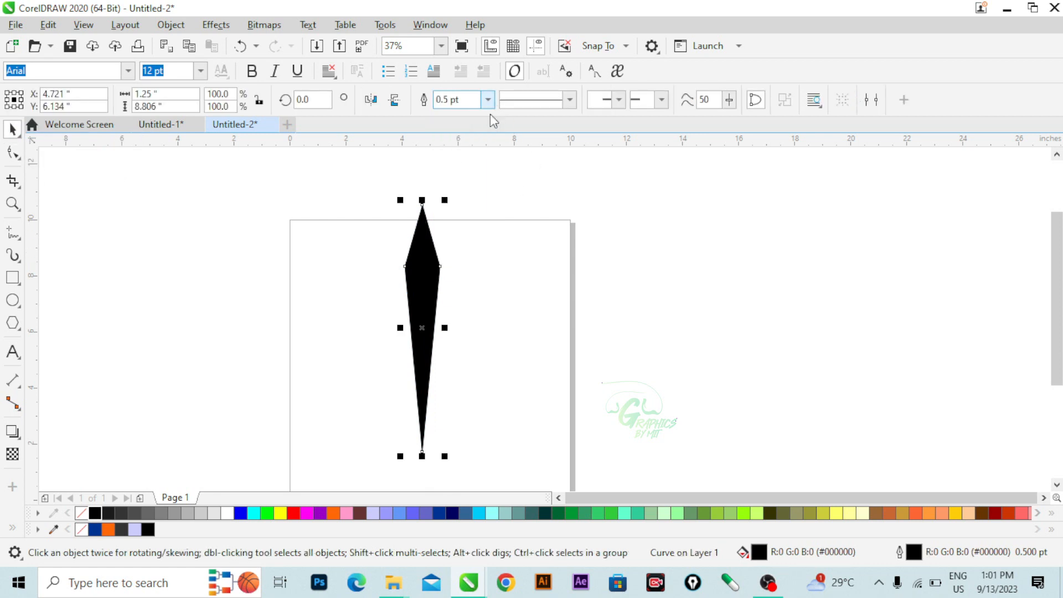
Step: Move the clock hand down inside the page and place a pasted copy about 3.8 in to its right
drag(421, 328, 416, 318)
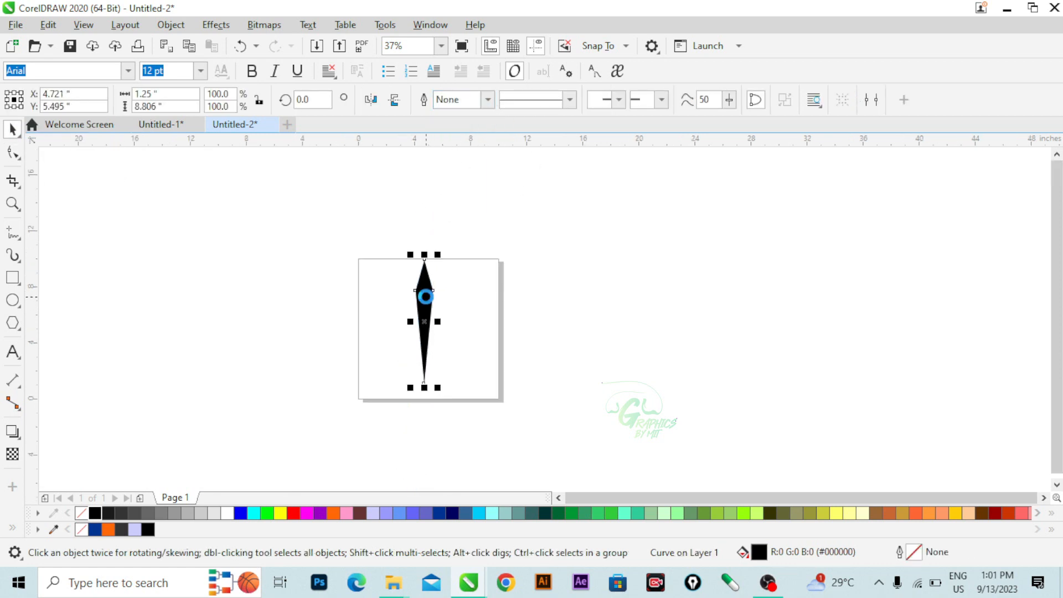
key(ctrl+c)
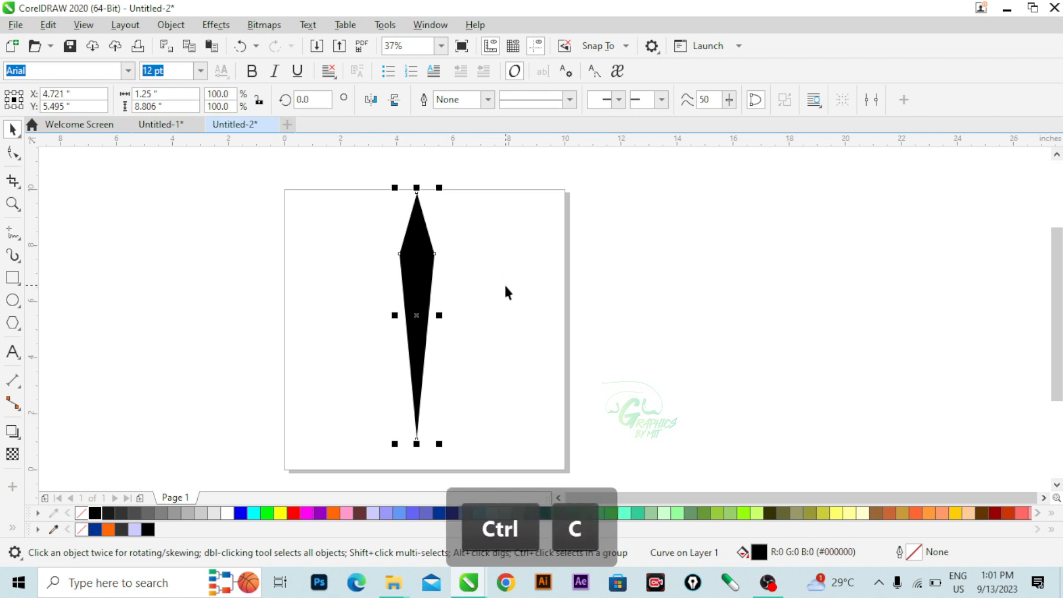
key(ctrl+v)
key(ctrl+v)
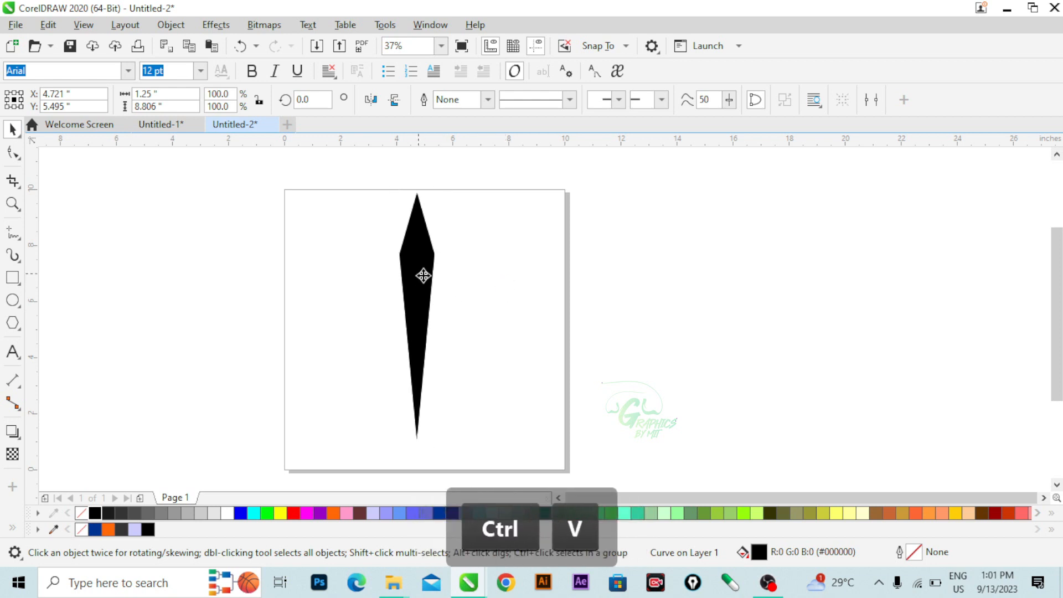
drag(422, 275, 529, 276)
Step: Scale the copied hand to about 43.6% from its center and move it beside the lower end of the large hand
key(shift)
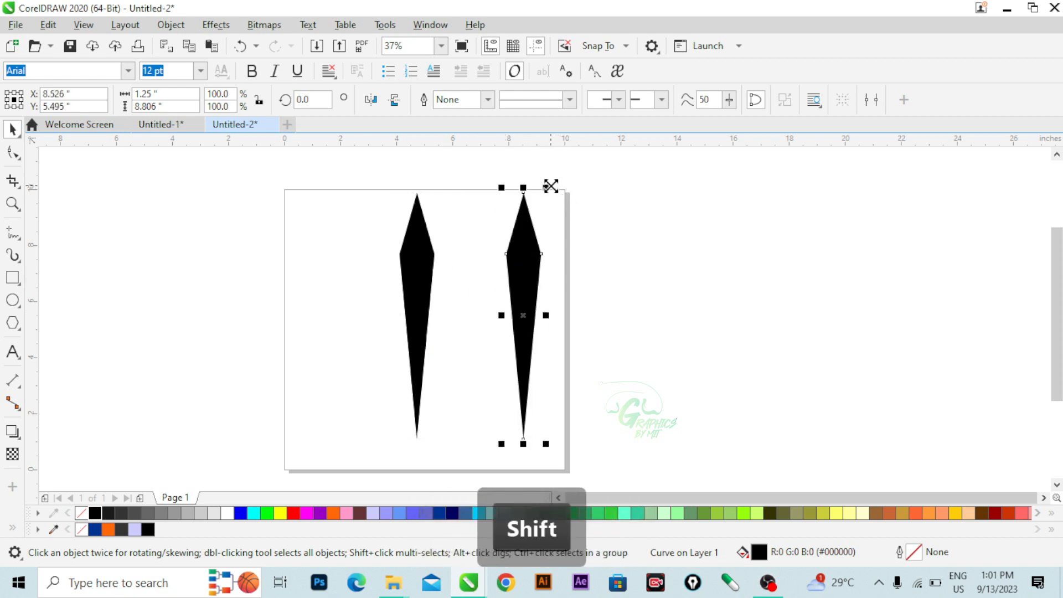
drag(551, 186, 540, 260)
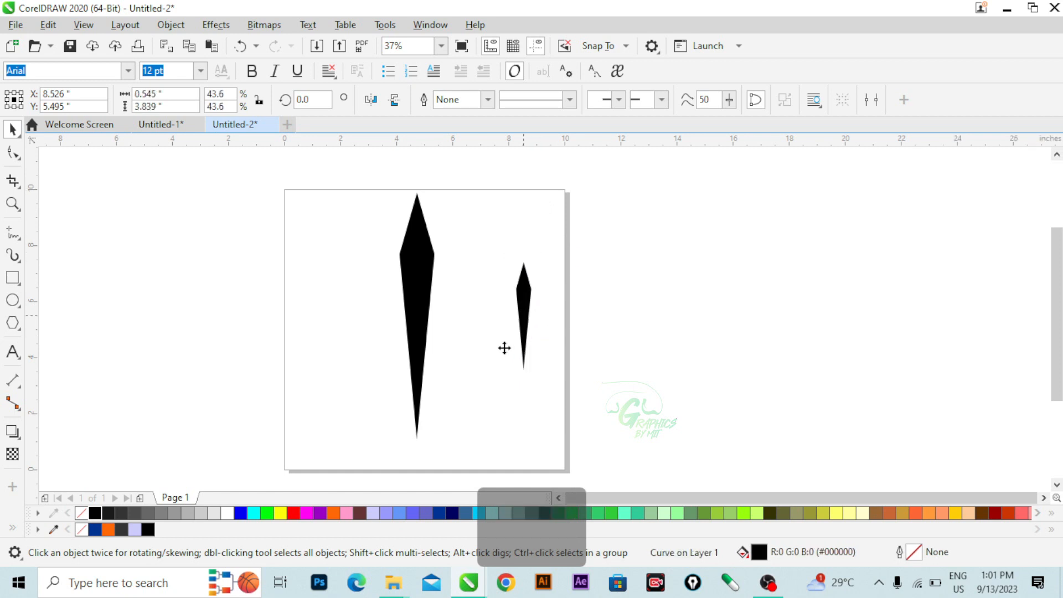
drag(523, 319, 466, 382)
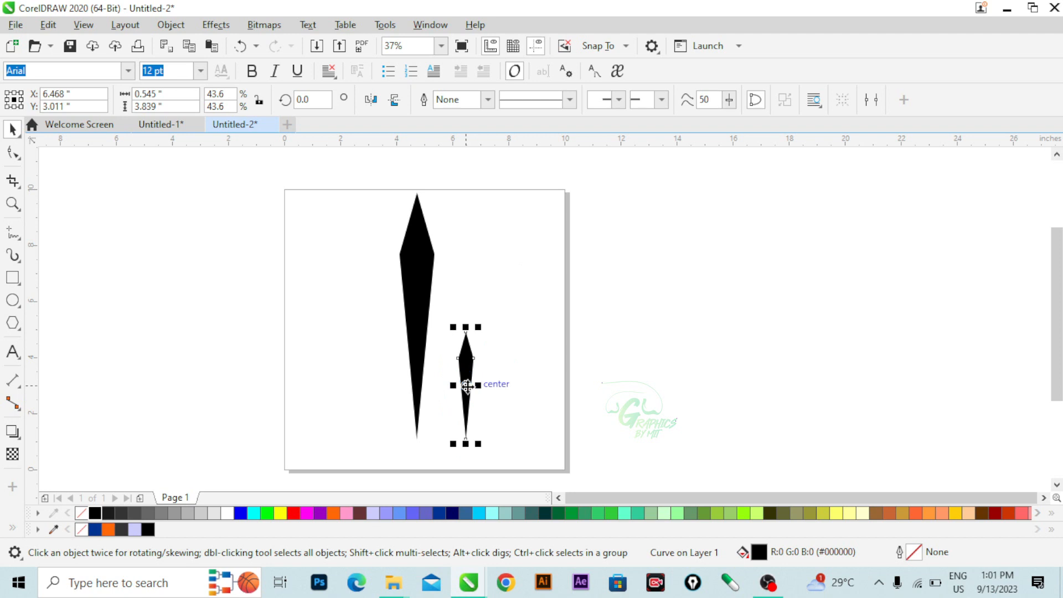
Step: Rotate the small hand to 300° and place its narrow tip on the bottom tip of the large hand
click(467, 385)
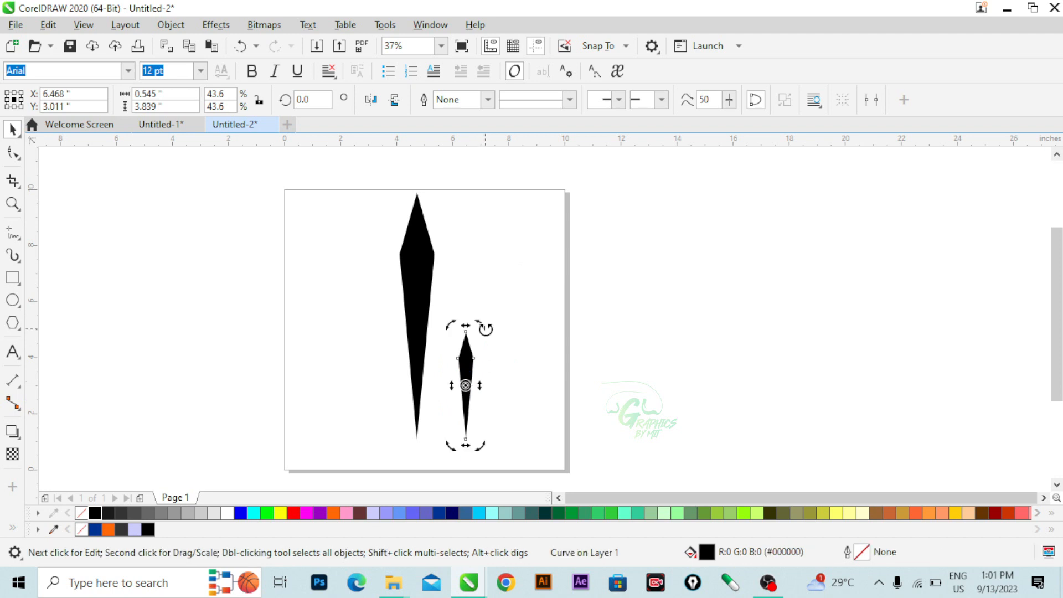
drag(486, 329, 462, 422)
scroll(424, 432, up, 4)
scroll(457, 409, down, 2)
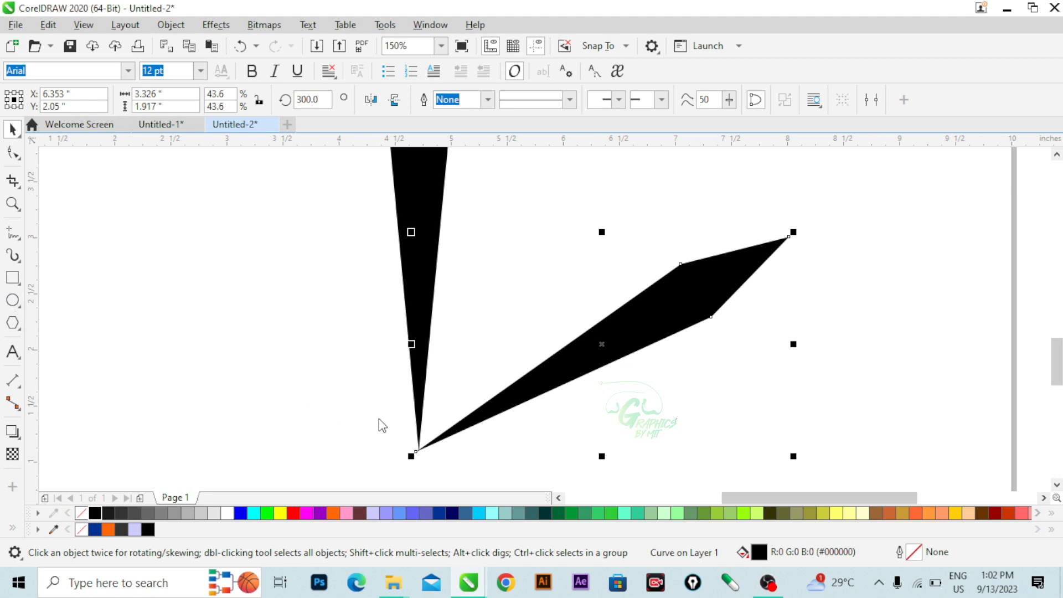
Step: Draw a circle about 0.51 in across where the two hands meet and fill it with black
key(F7)
drag(309, 369, 424, 440)
click(100, 514)
scroll(439, 394, down, 2)
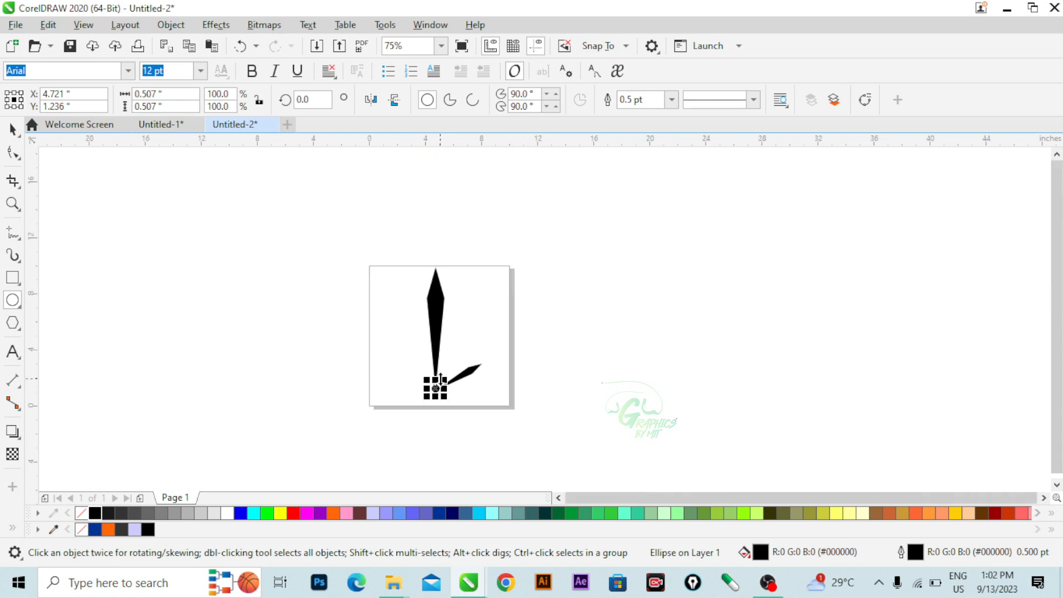
scroll(458, 356, up, 2)
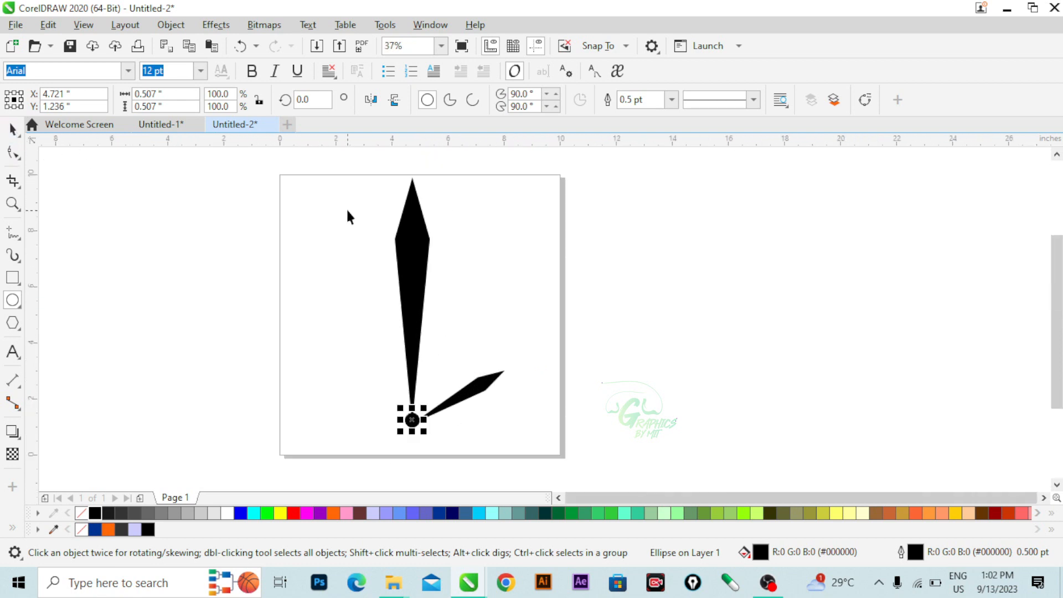
Step: Group the two hands with the circle, scale the group to about 67.9% from its center, and deselect it
key(space)
drag(332, 179, 435, 327)
mouse_move(541, 459)
mouse_down()
mouse_move(491, 413)
mouse_move(546, 439)
mouse_up()
key(ctrl+z)
key(ctrl+g)
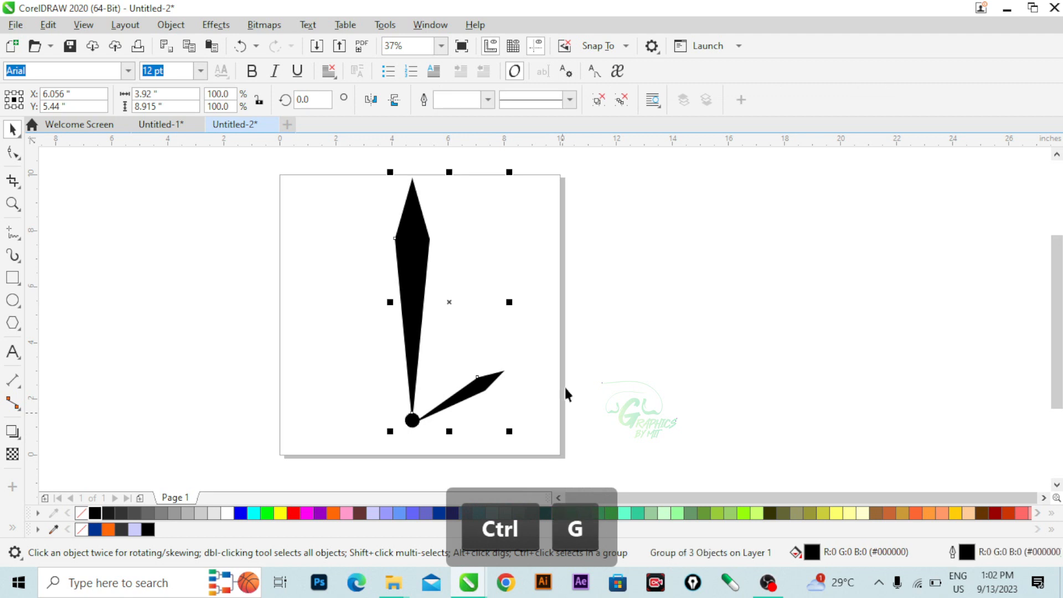
drag(509, 172, 501, 212)
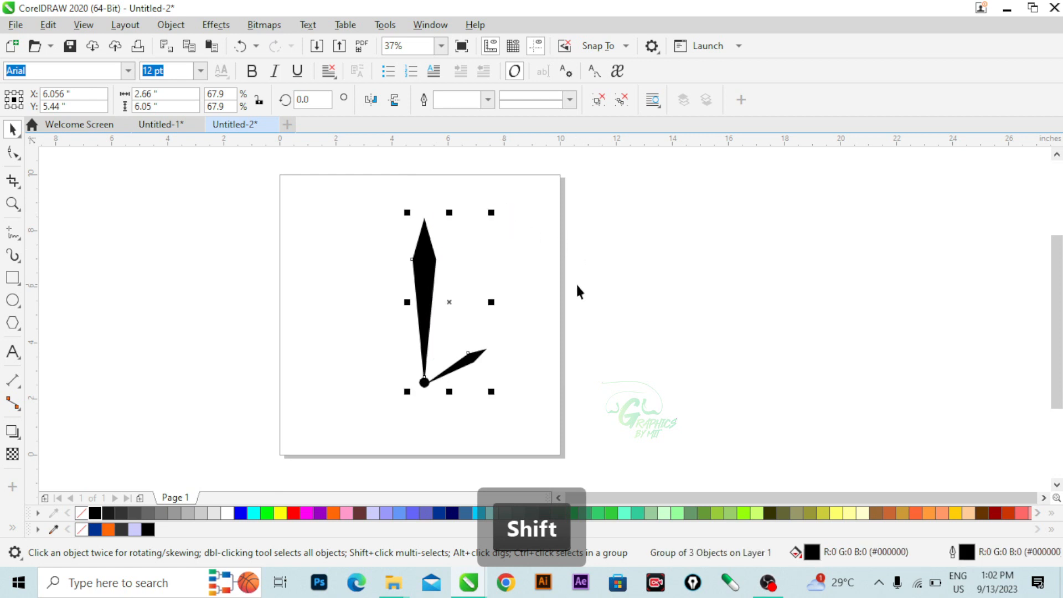
click(548, 307)
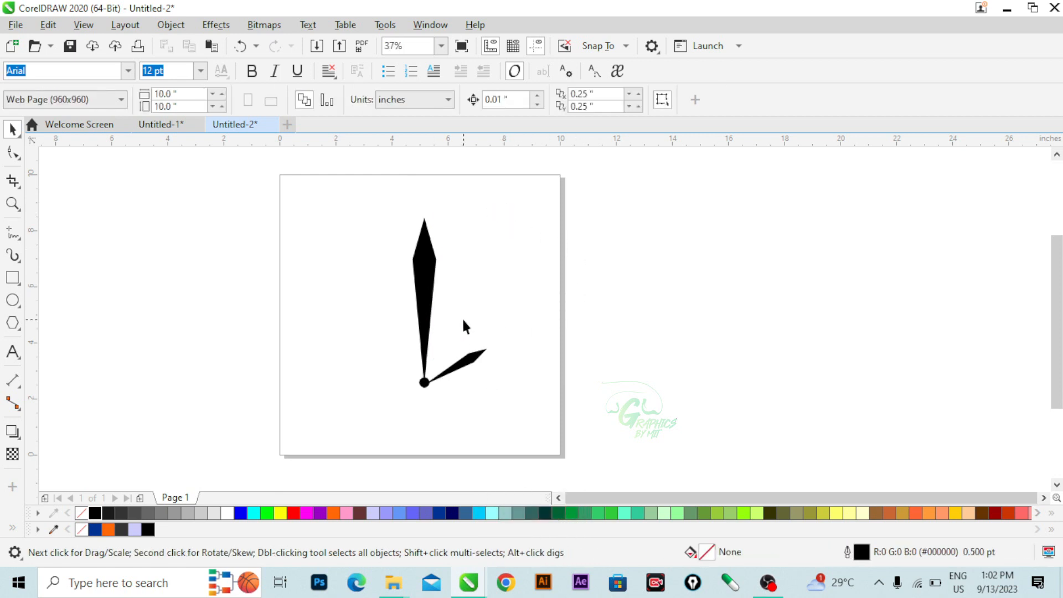